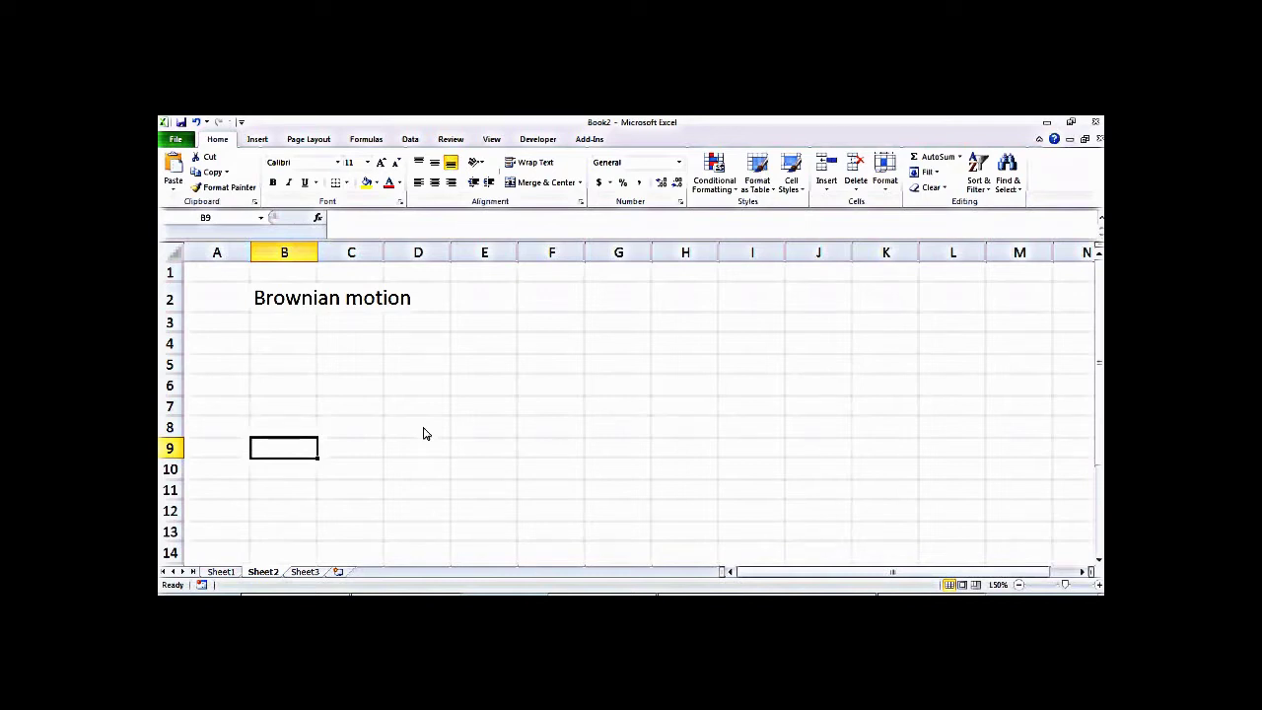
# Enter =RAND() in cell B4 and recalculate it once
pyautogui.click(285, 351)
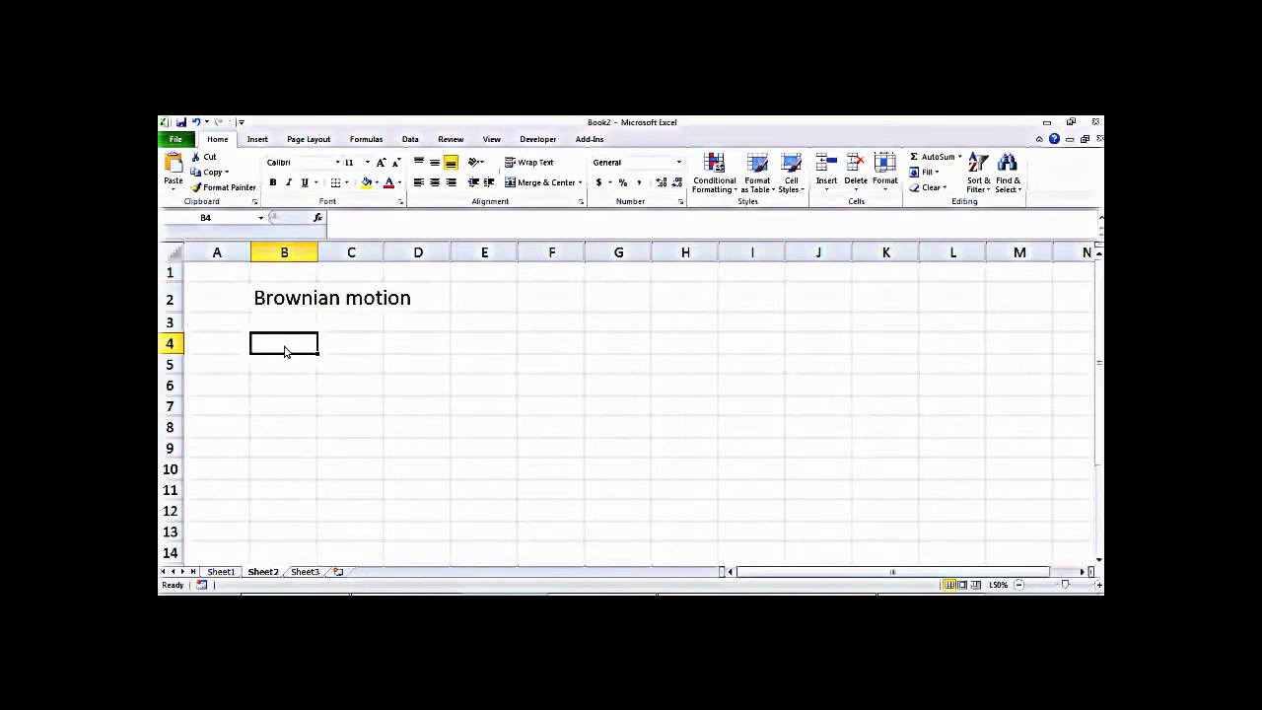
pyautogui.write('=')
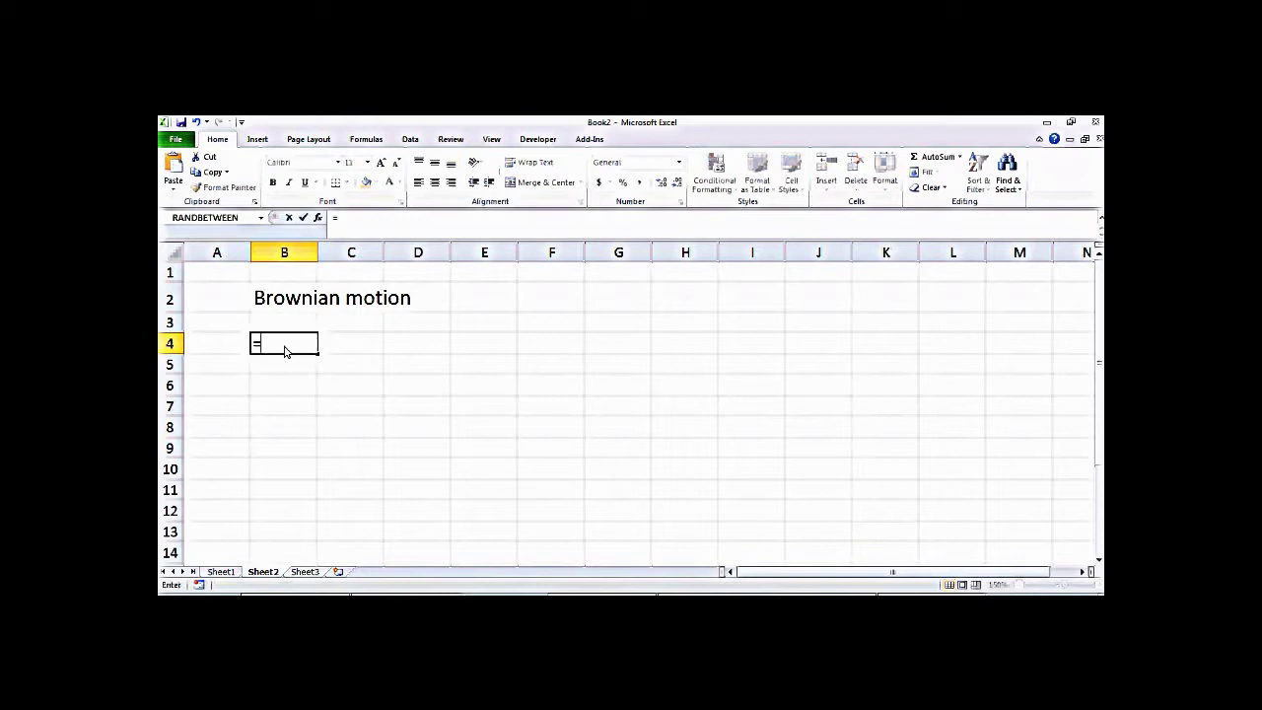
pyautogui.write('ra')
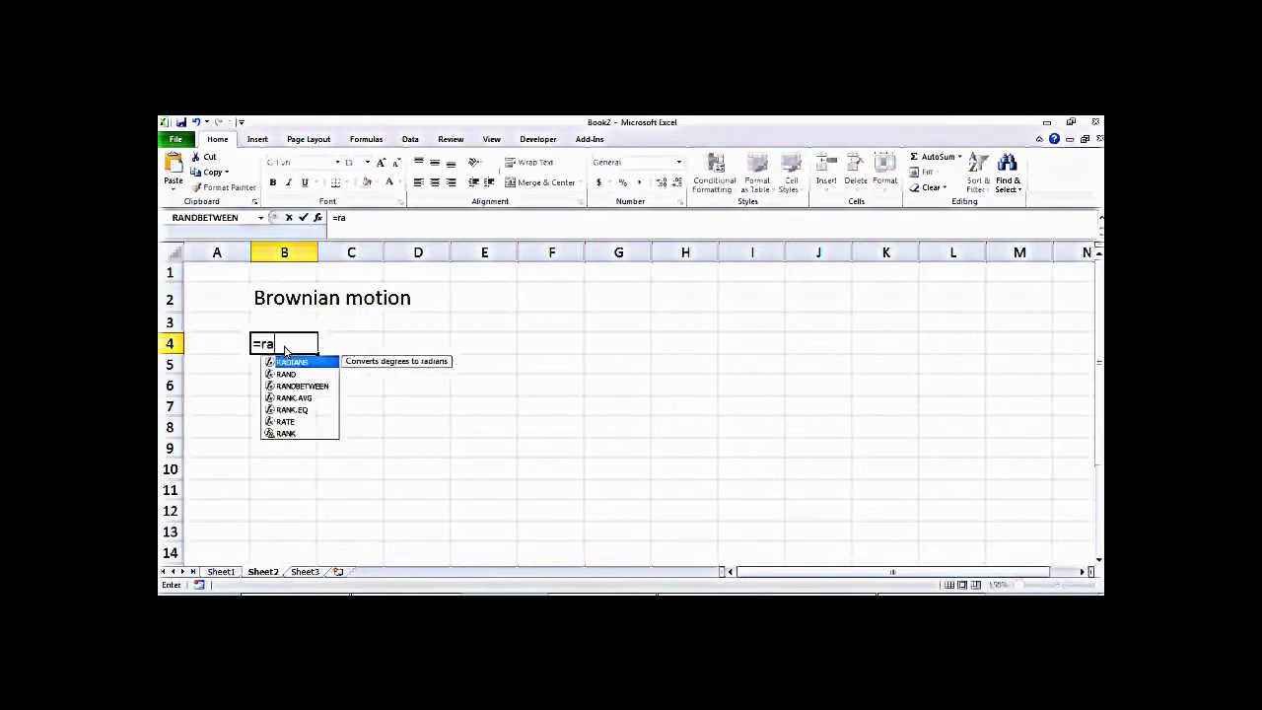
pyautogui.write('nd()')
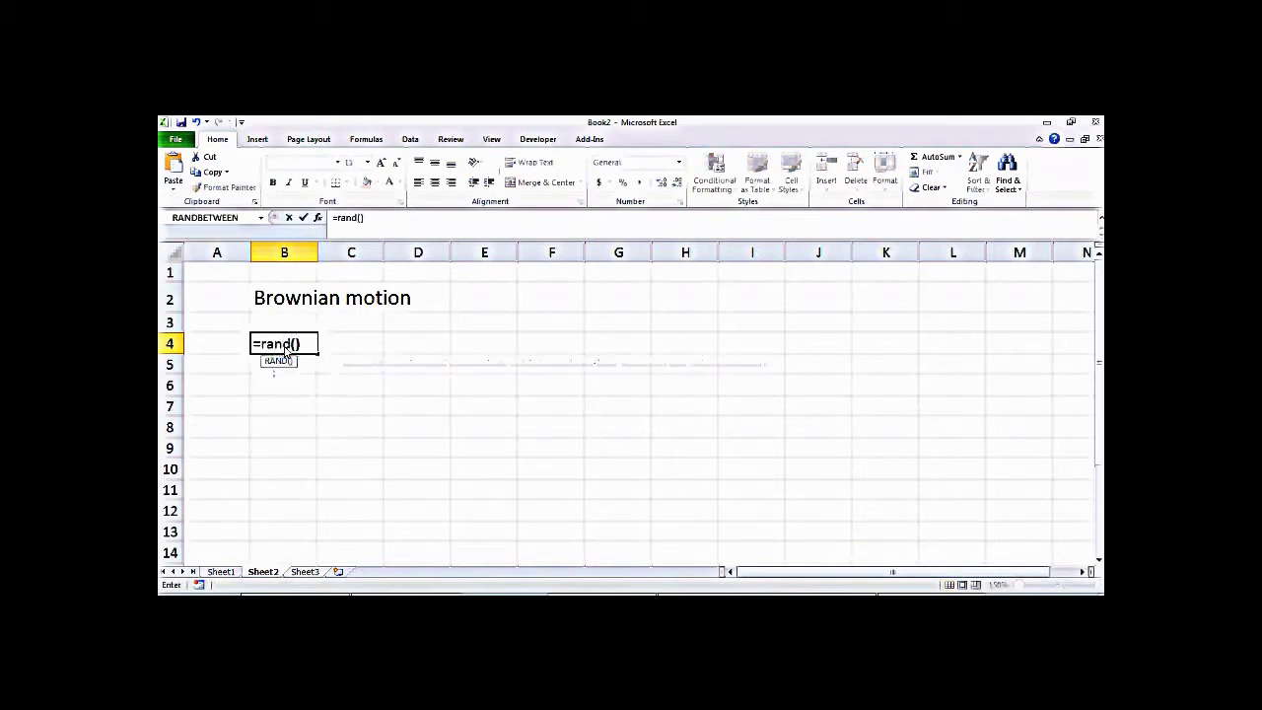
pyautogui.press('Return')
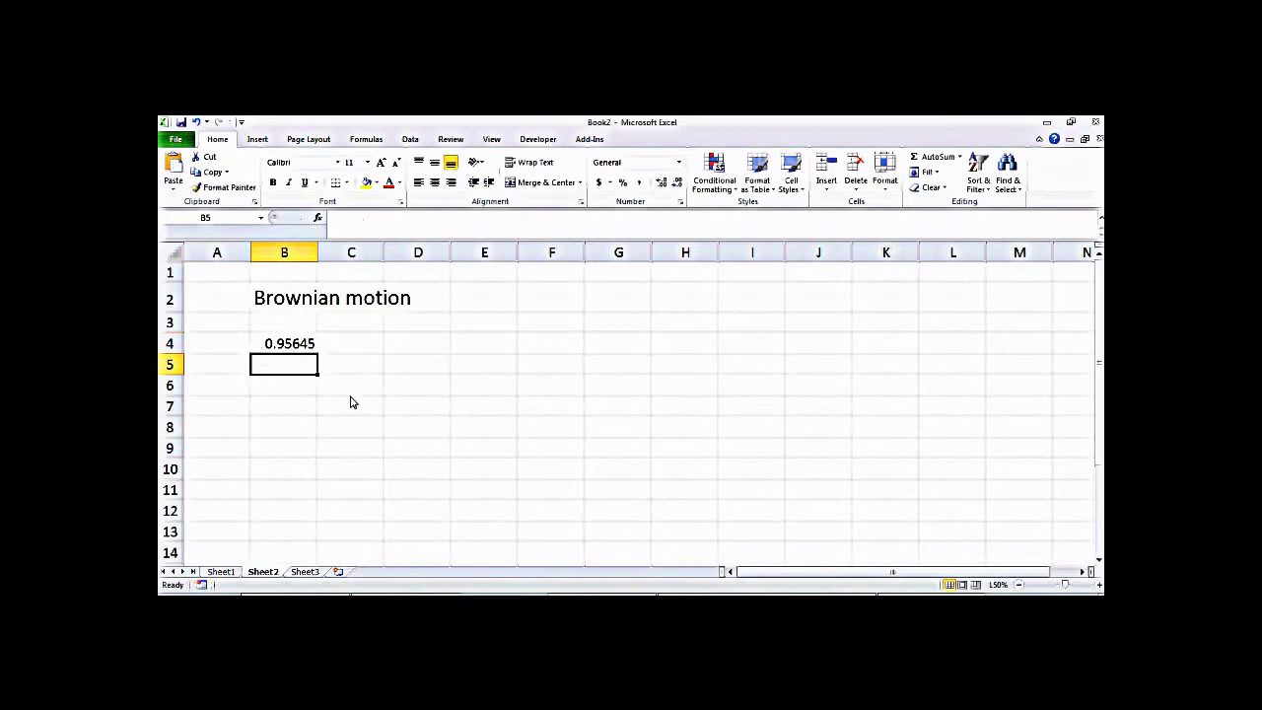
pyautogui.click(301, 345)
pyautogui.press('F2')
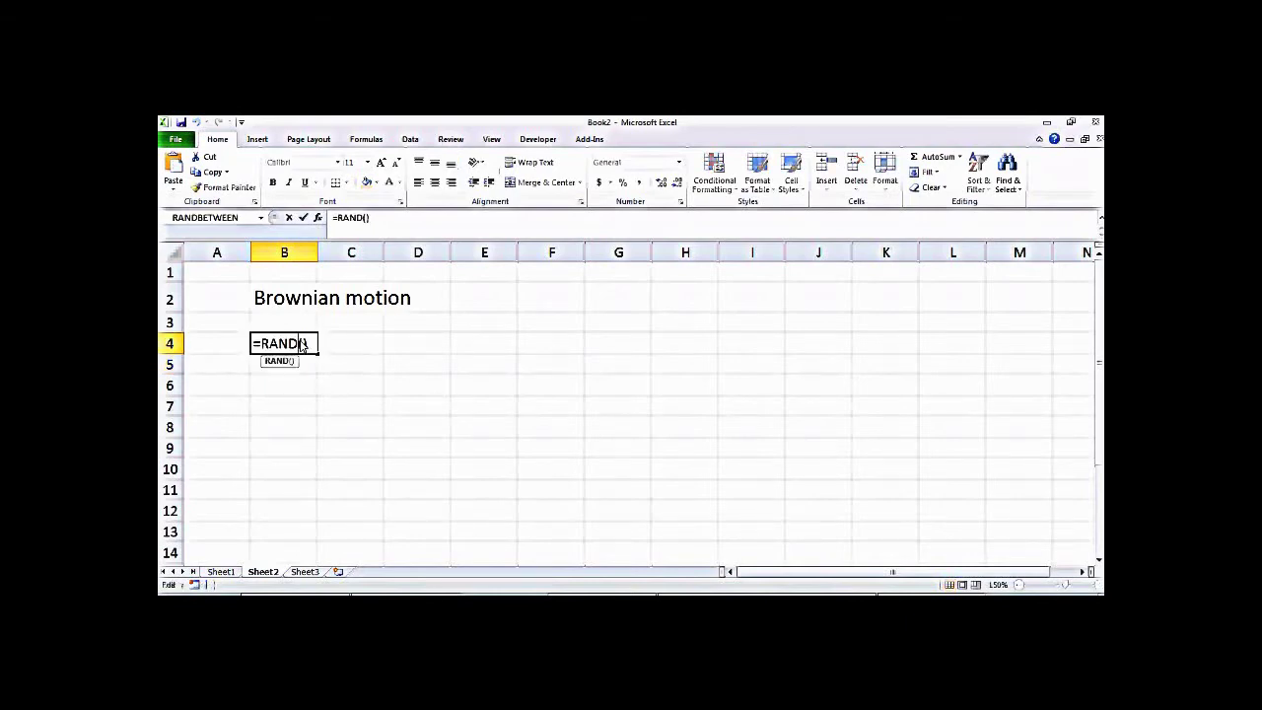
pyautogui.press('Return')
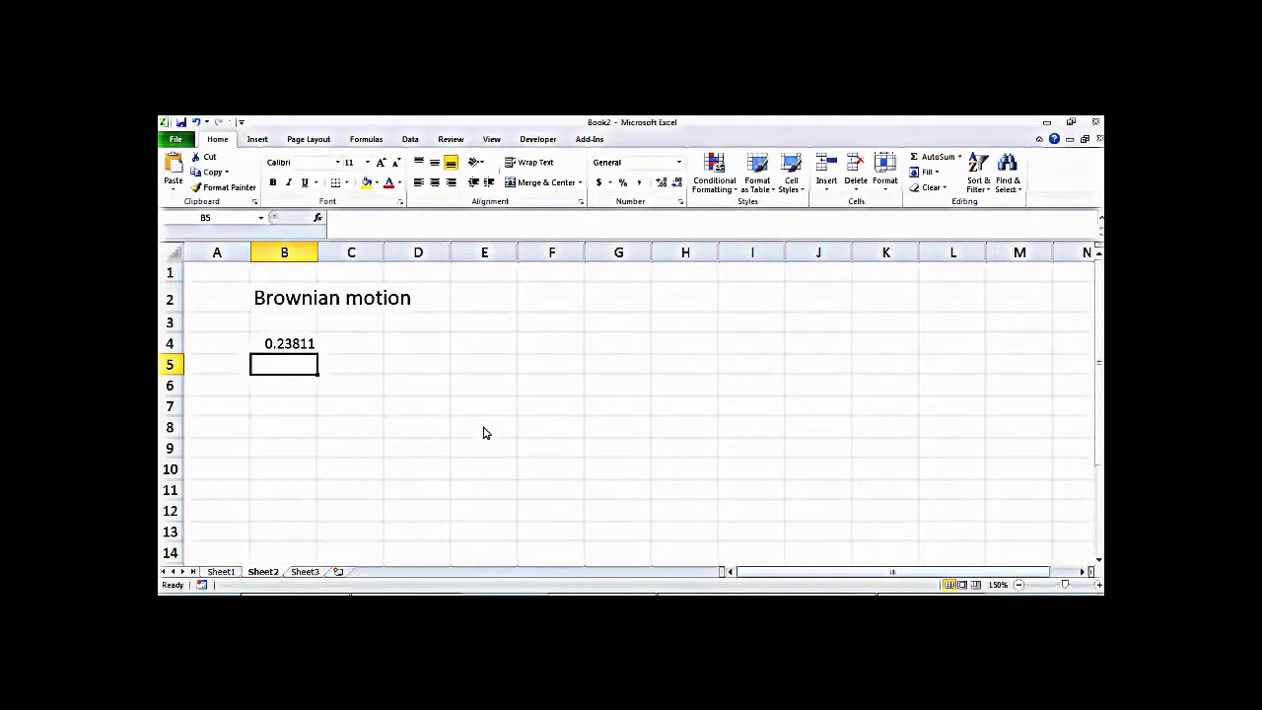
# Change B4 to =2*RAND() and recalculate it a couple of times
pyautogui.doubleClick(268, 349)
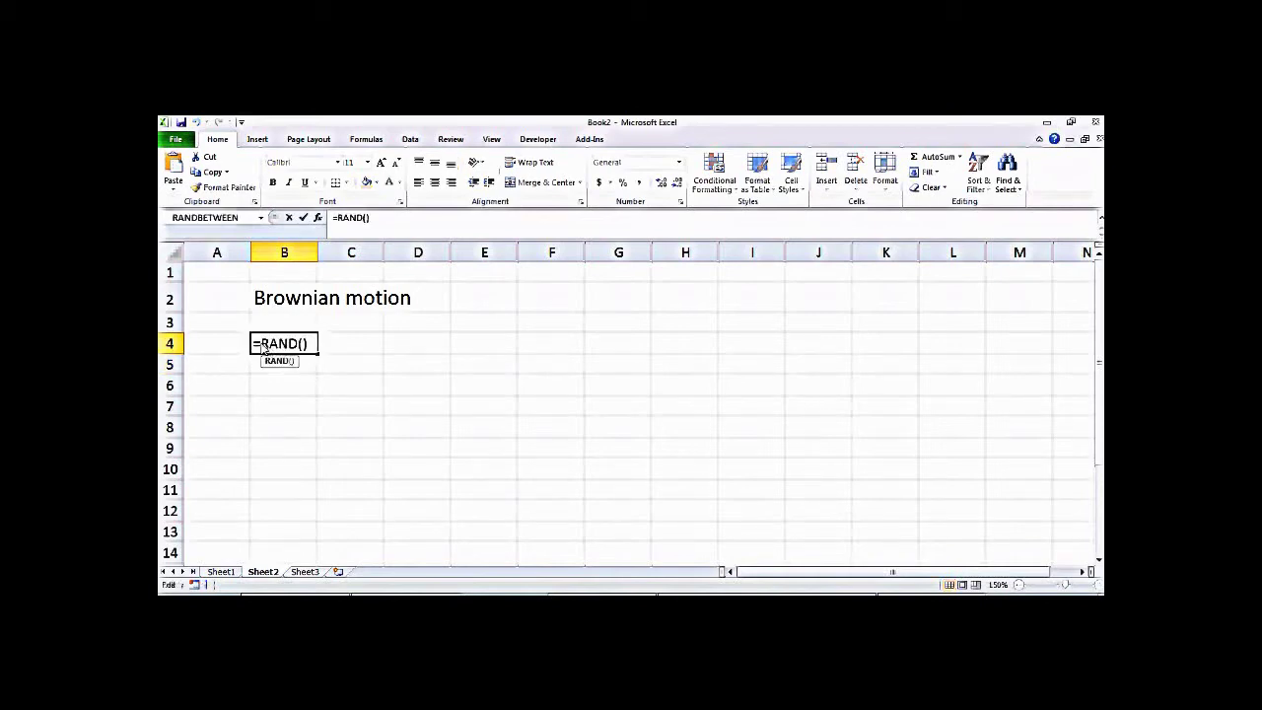
pyautogui.write('2*')
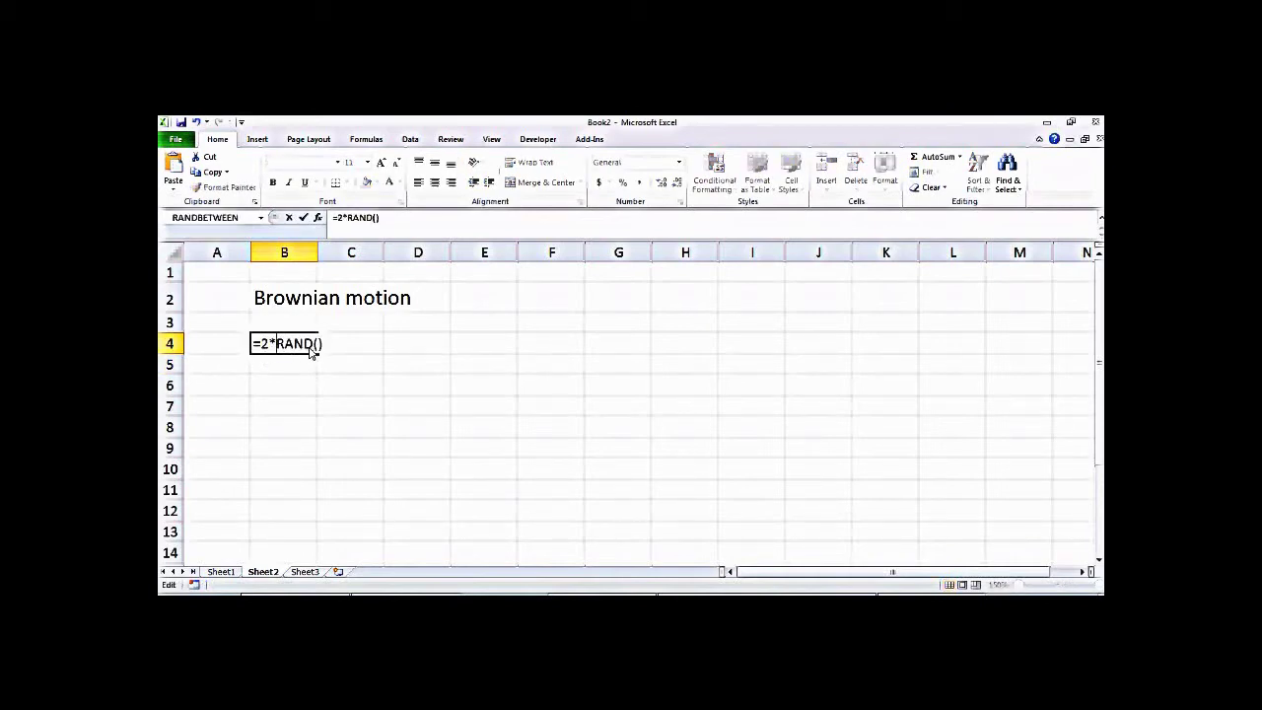
pyautogui.press('Return')
pyautogui.doubleClick(308, 347)
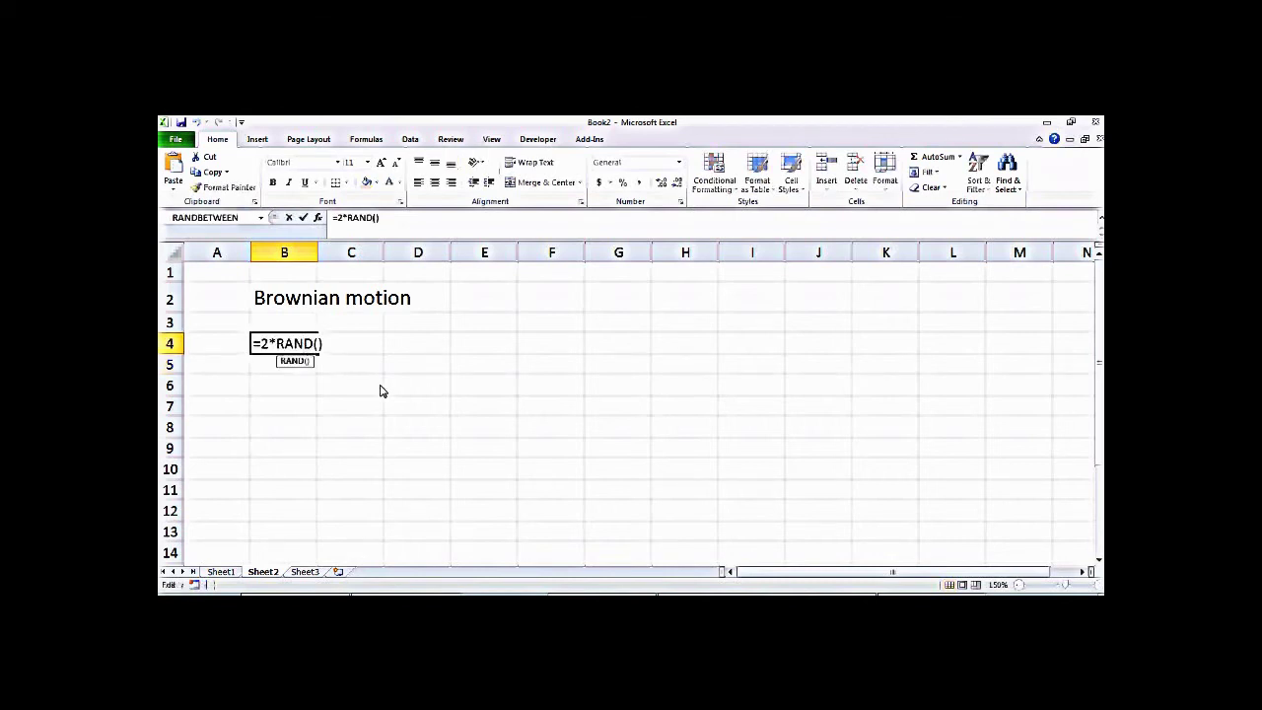
pyautogui.press('Return')
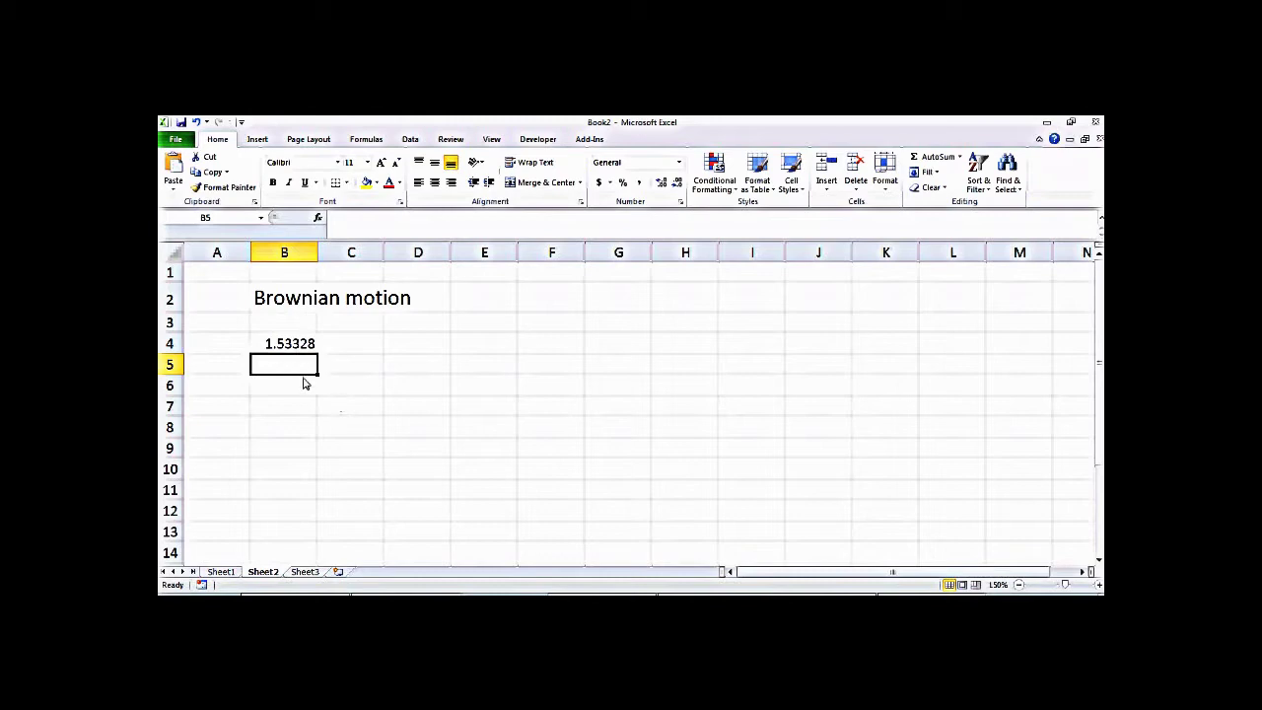
pyautogui.doubleClick(295, 347)
pyautogui.press('Return')
pyautogui.doubleClick(266, 347)
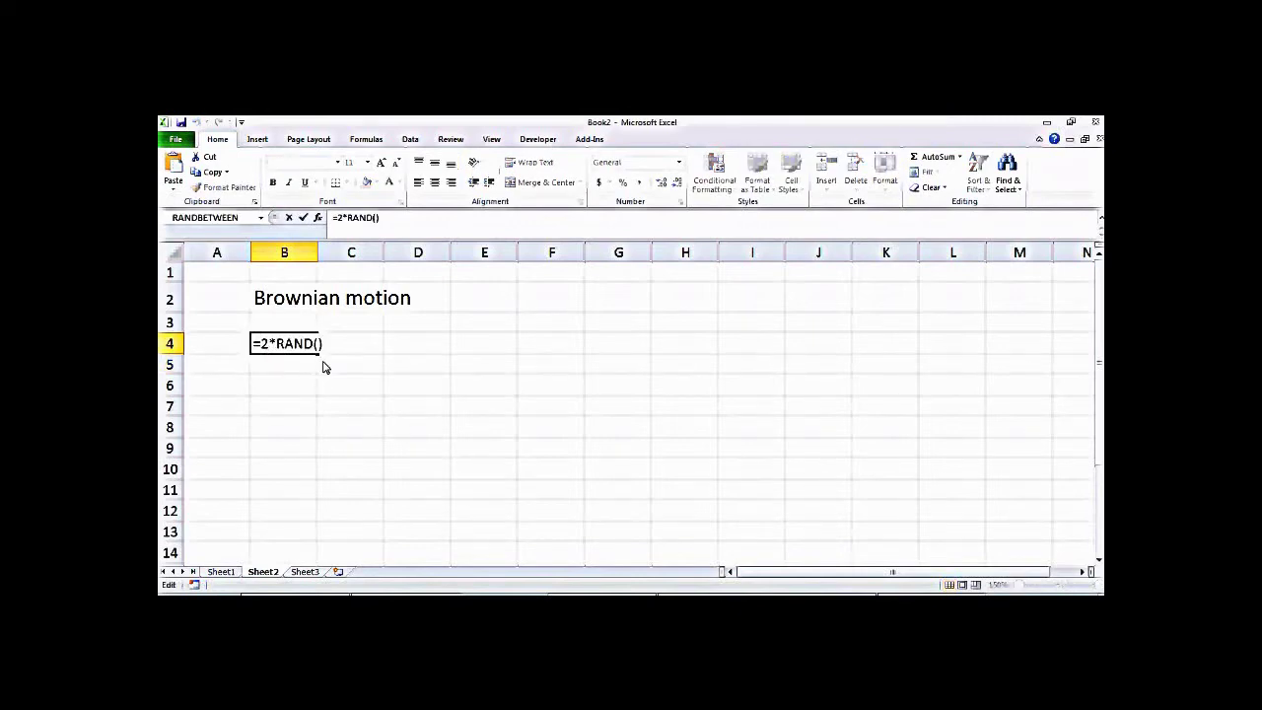
# Wrap B4's formula as =INT(2*RAND()) and recalculate it several times
pyautogui.write('int(')
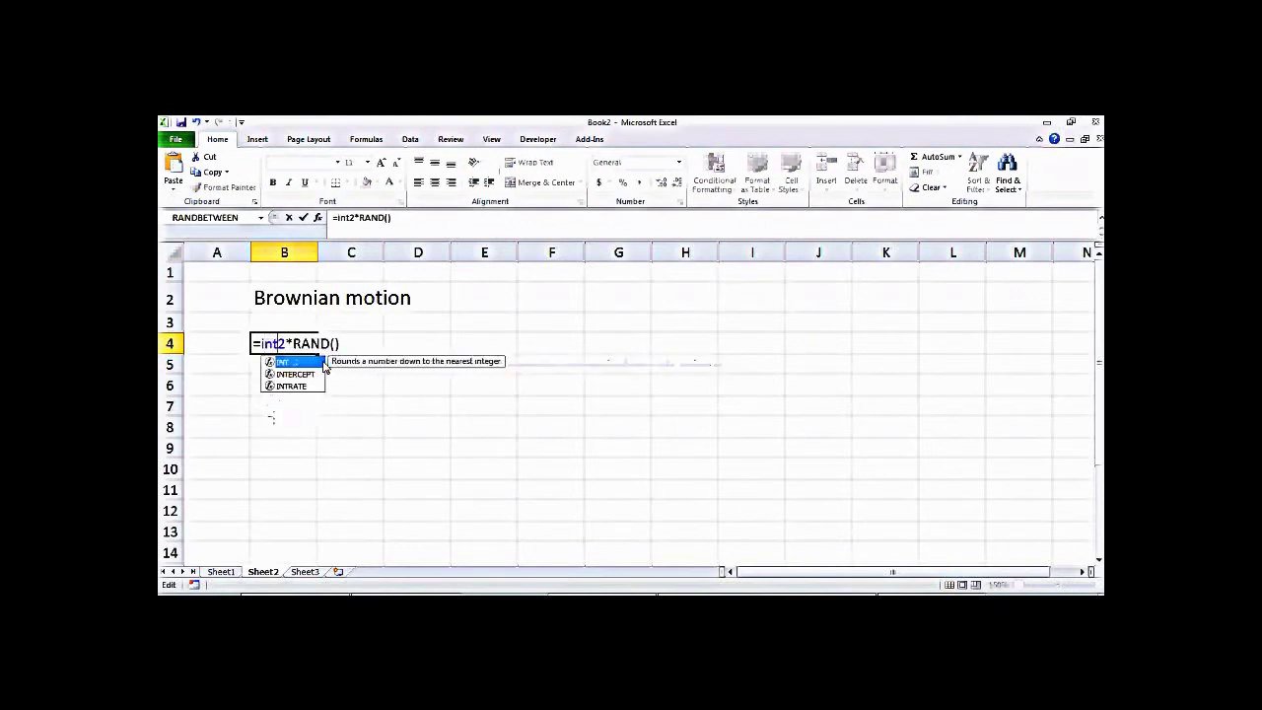
pyautogui.press('End')
pyautogui.write(')')
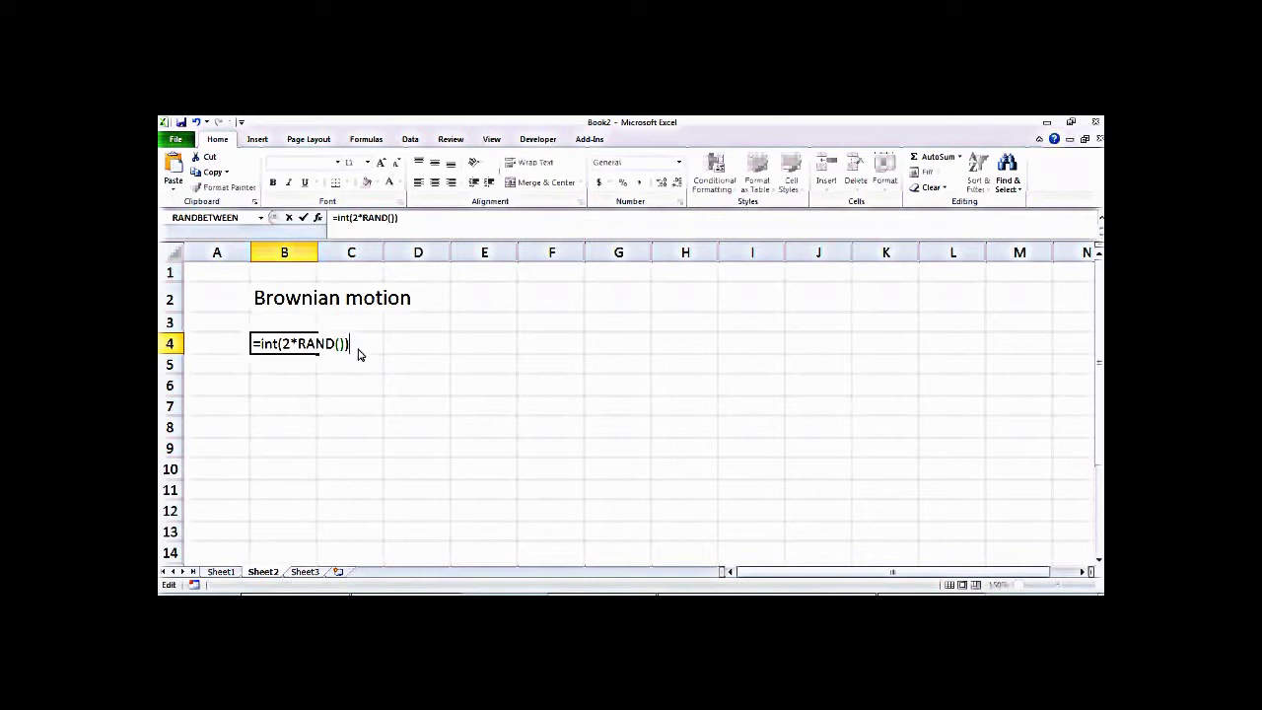
pyautogui.press('Return')
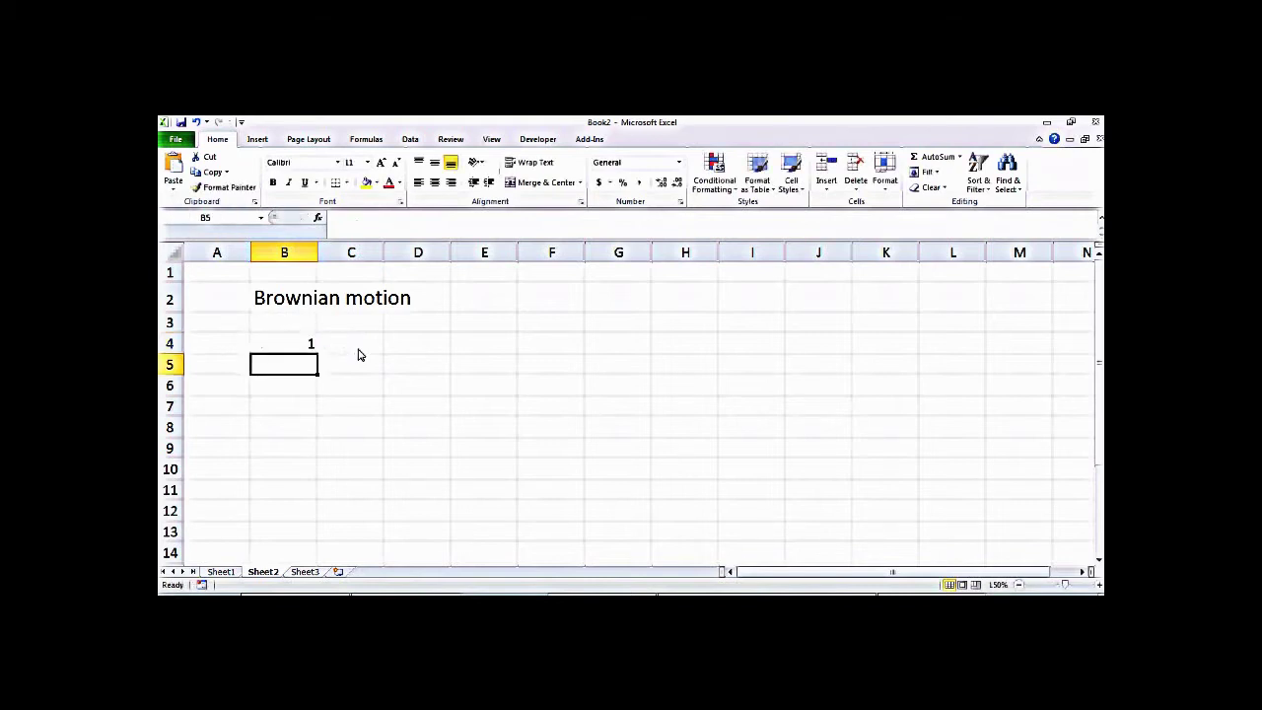
pyautogui.doubleClick(294, 347)
pyautogui.press('Return')
pyautogui.doubleClick(271, 345)
pyautogui.press('Return')
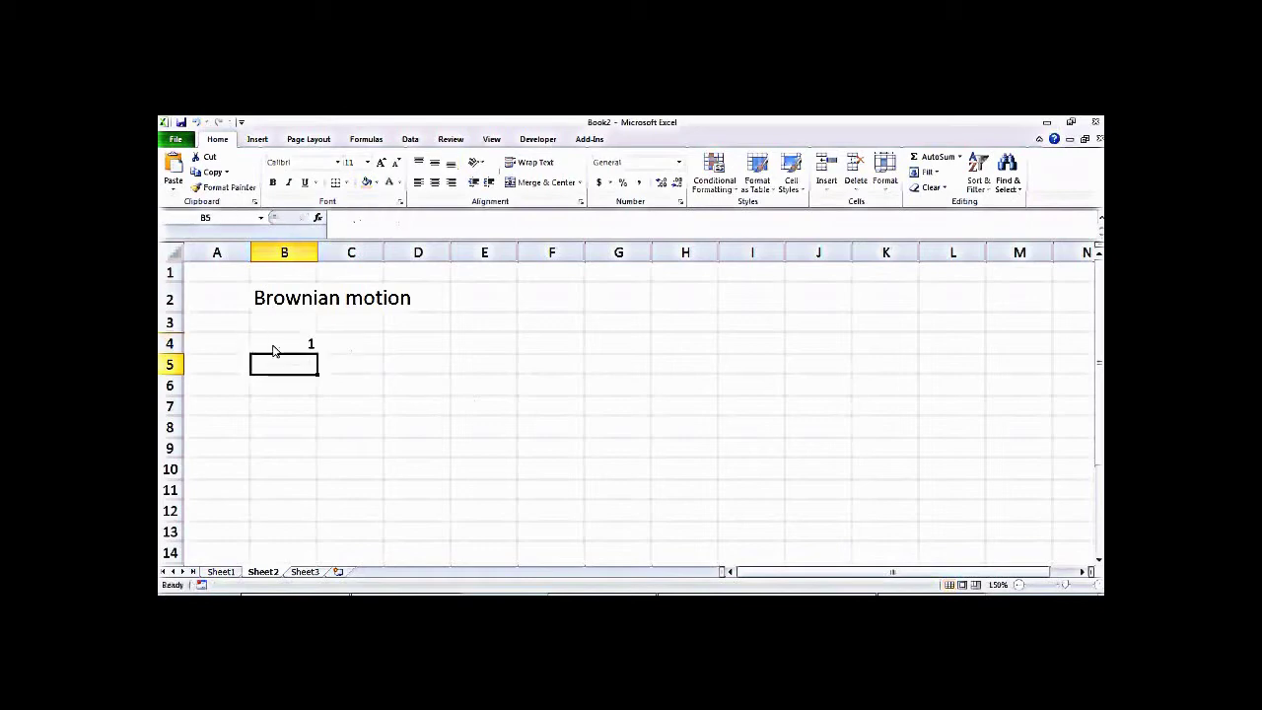
pyautogui.doubleClick(274, 350)
pyautogui.press('Return')
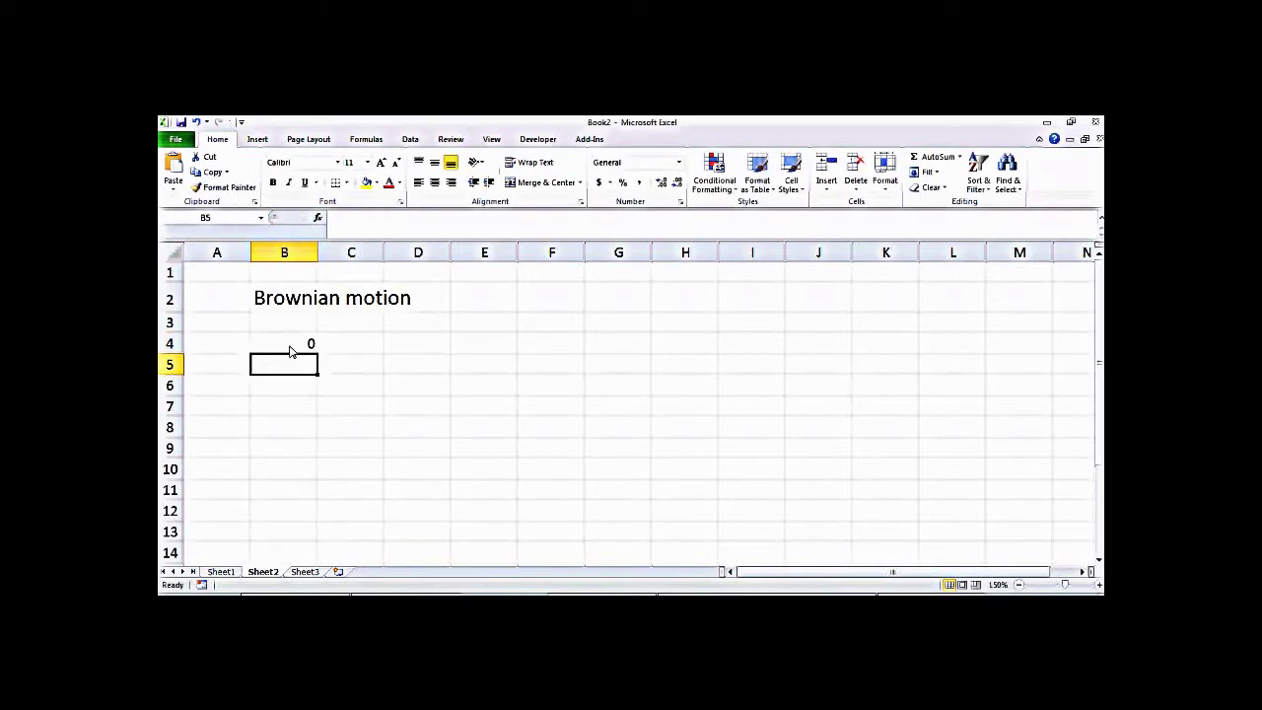
# Fill B4's formula down through B14
pyautogui.click(291, 347)
pyautogui.moveTo(317, 355); pyautogui.dragTo(320, 566)
pyautogui.click(421, 364)
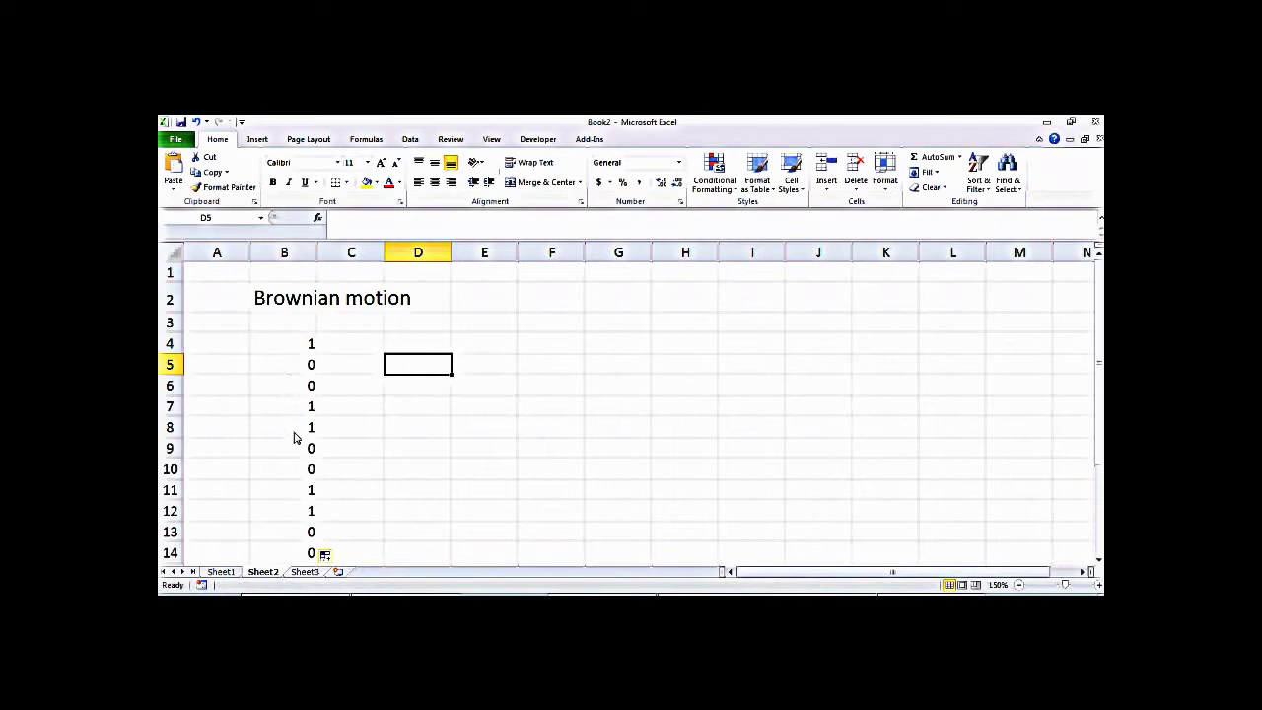
# Edit B4's formula to =1-2*INT(2*RAND())
pyautogui.doubleClick(294, 345)
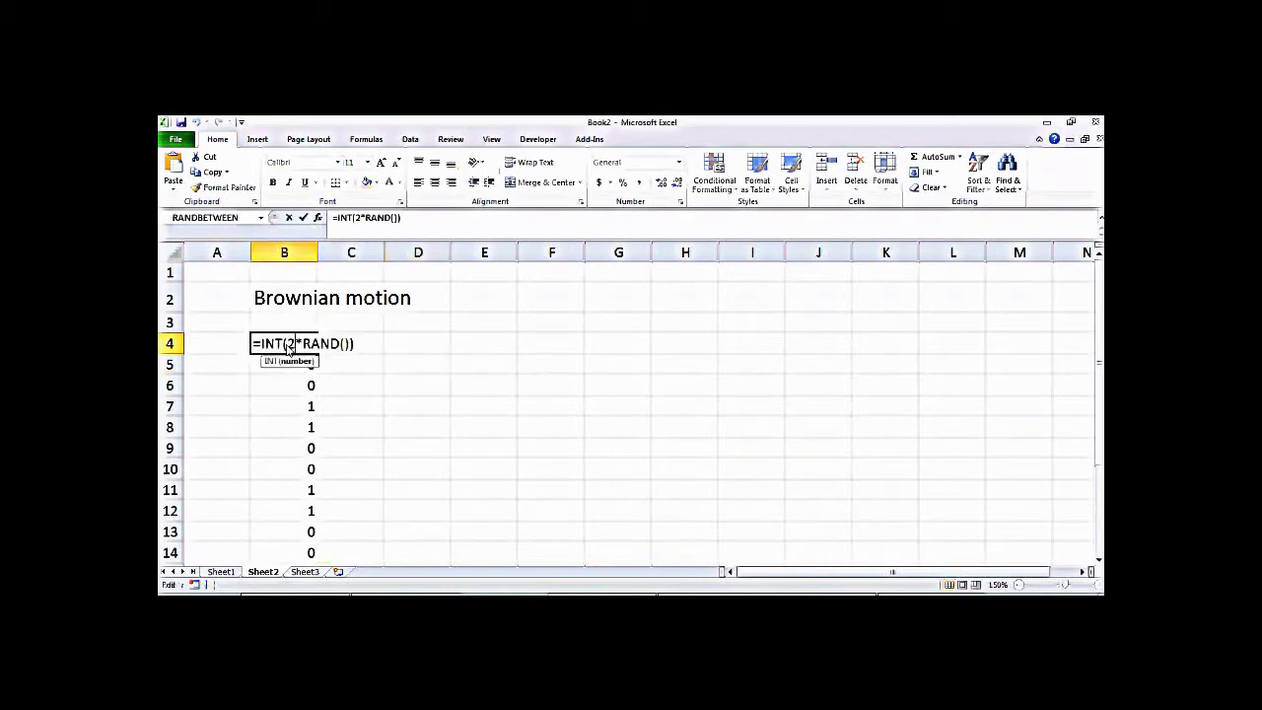
pyautogui.click(261, 347)
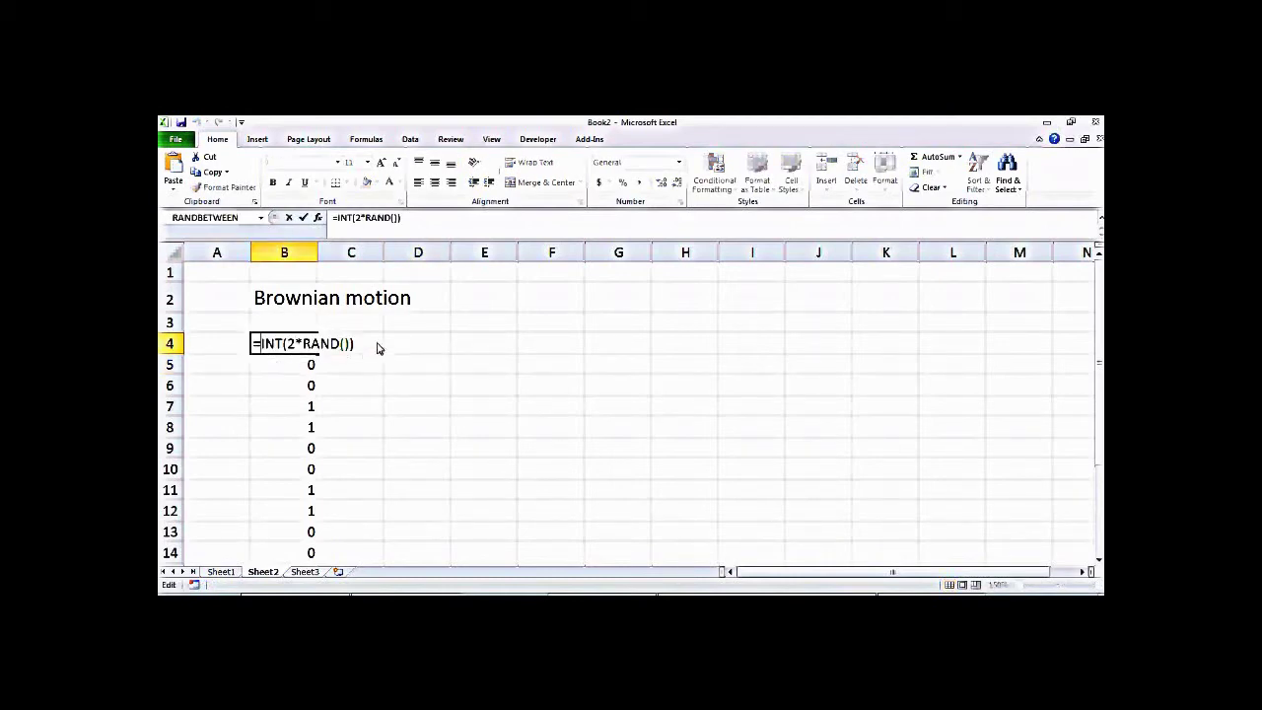
pyautogui.write('1-2*')
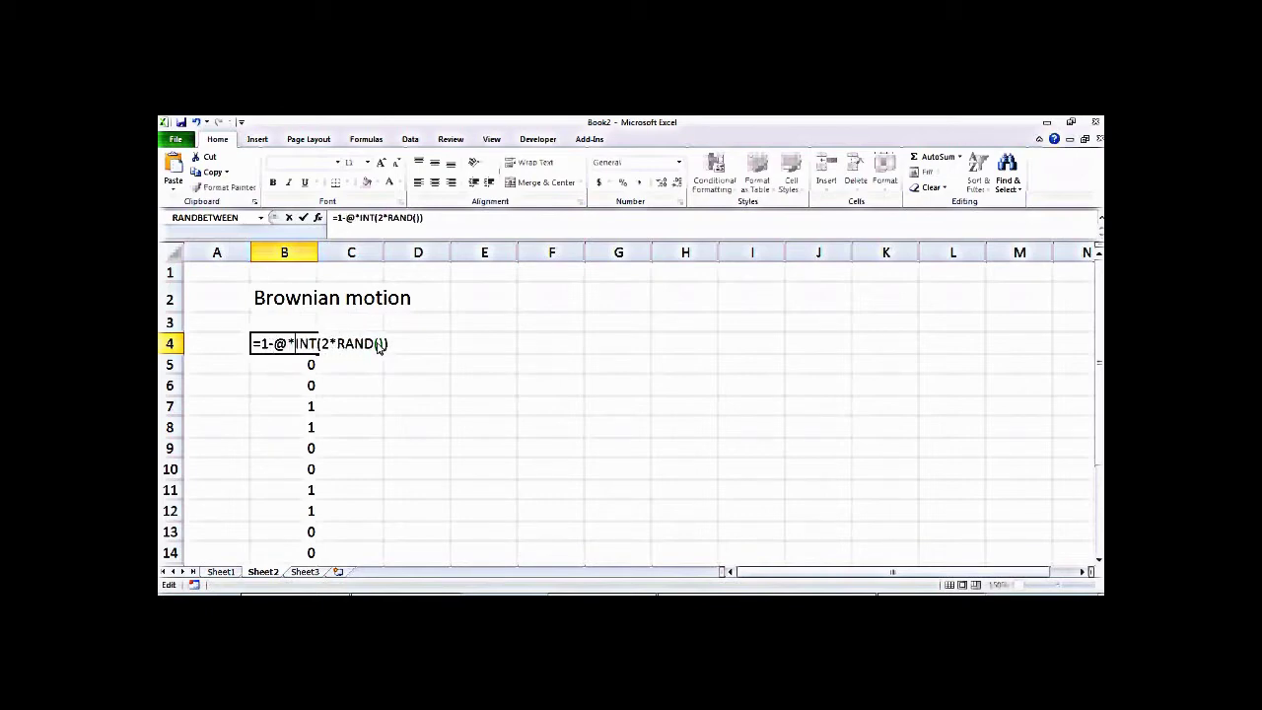
pyautogui.press('BackSpace')
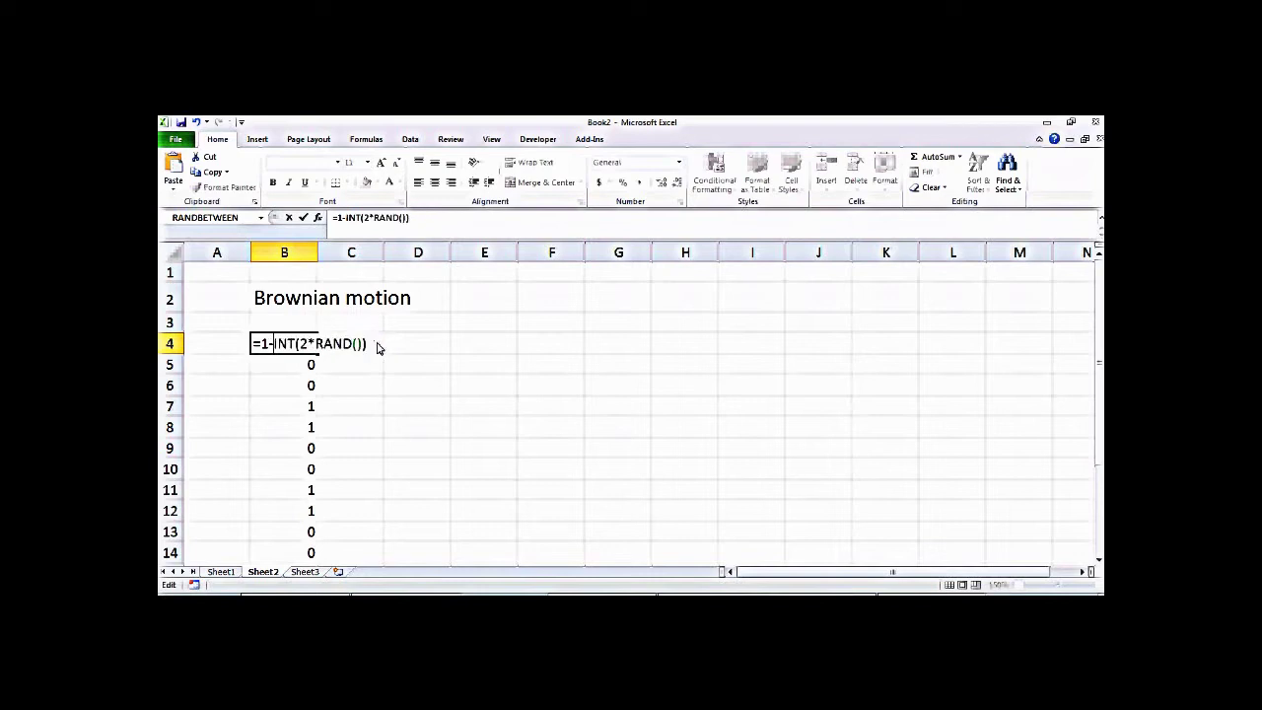
pyautogui.write('-2*')
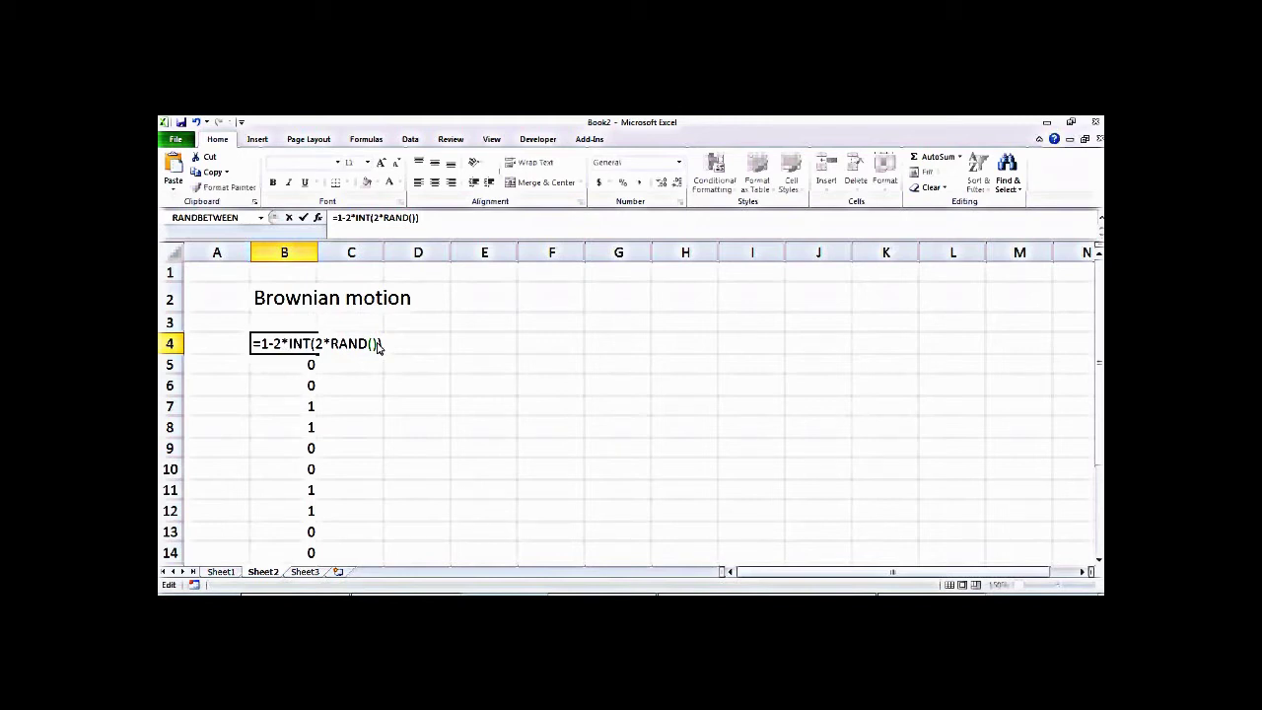
pyautogui.press('Return')
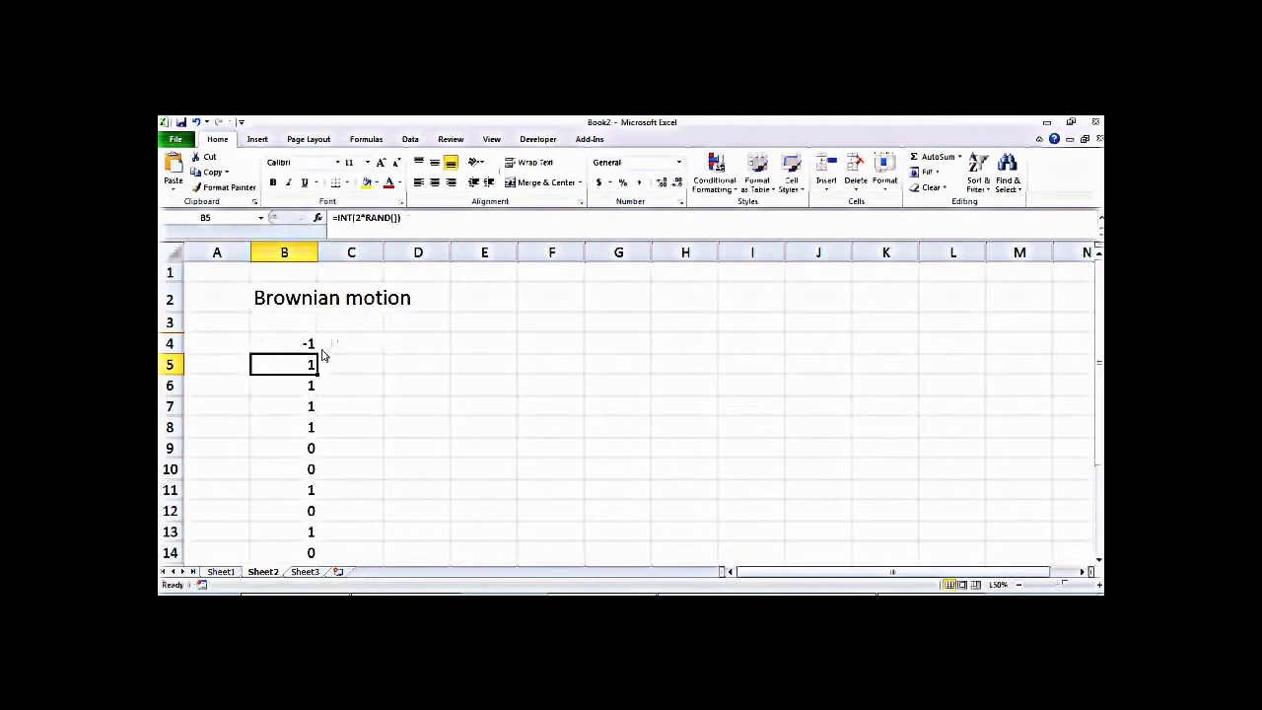
# Fill the ±1 step formula from B4 to B14, recalculate, then extend it further down column B
pyautogui.press('Up')
pyautogui.moveTo(316, 356); pyautogui.dragTo(317, 560)
pyautogui.click(404, 490)
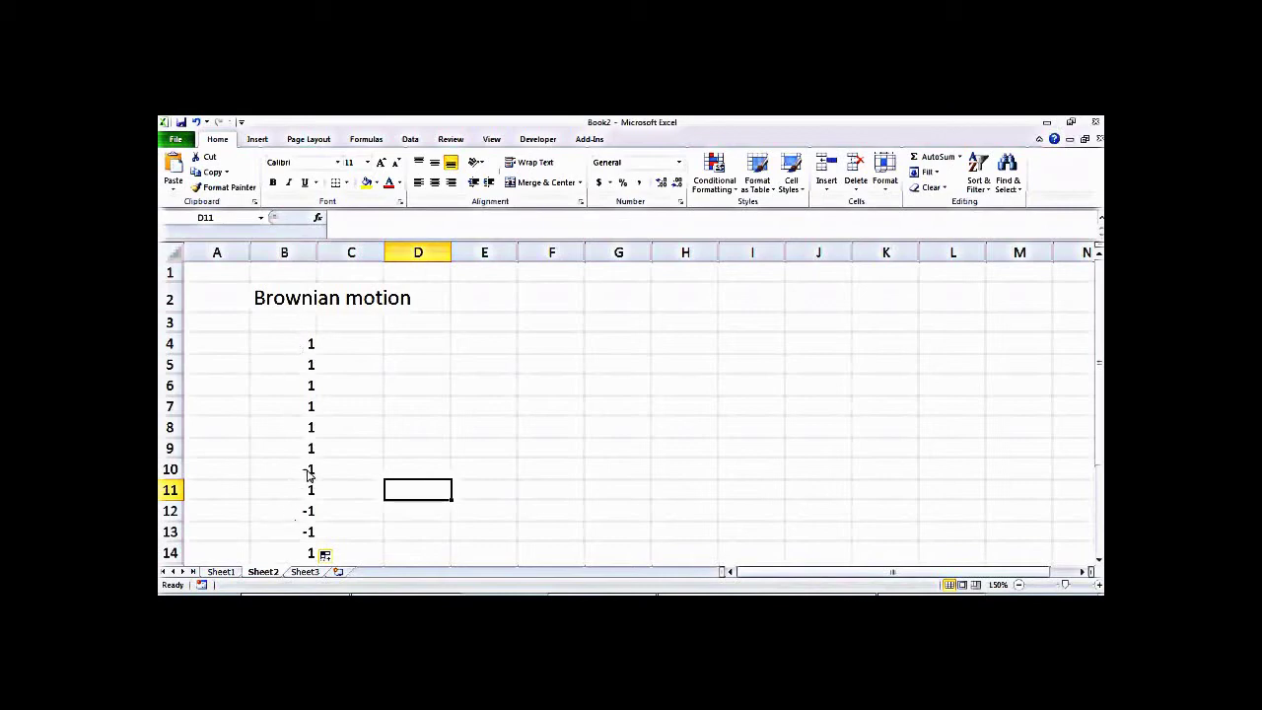
pyautogui.doubleClick(302, 344)
pyautogui.press('Return')
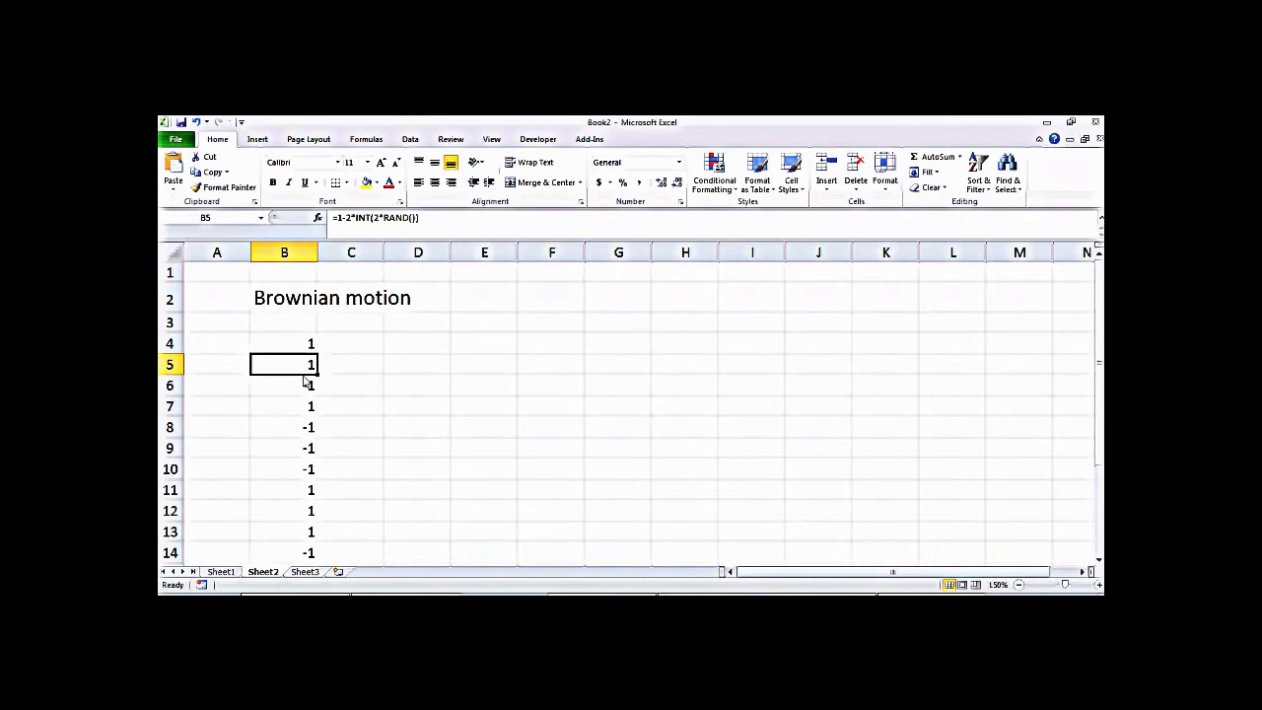
pyautogui.click(302, 348)
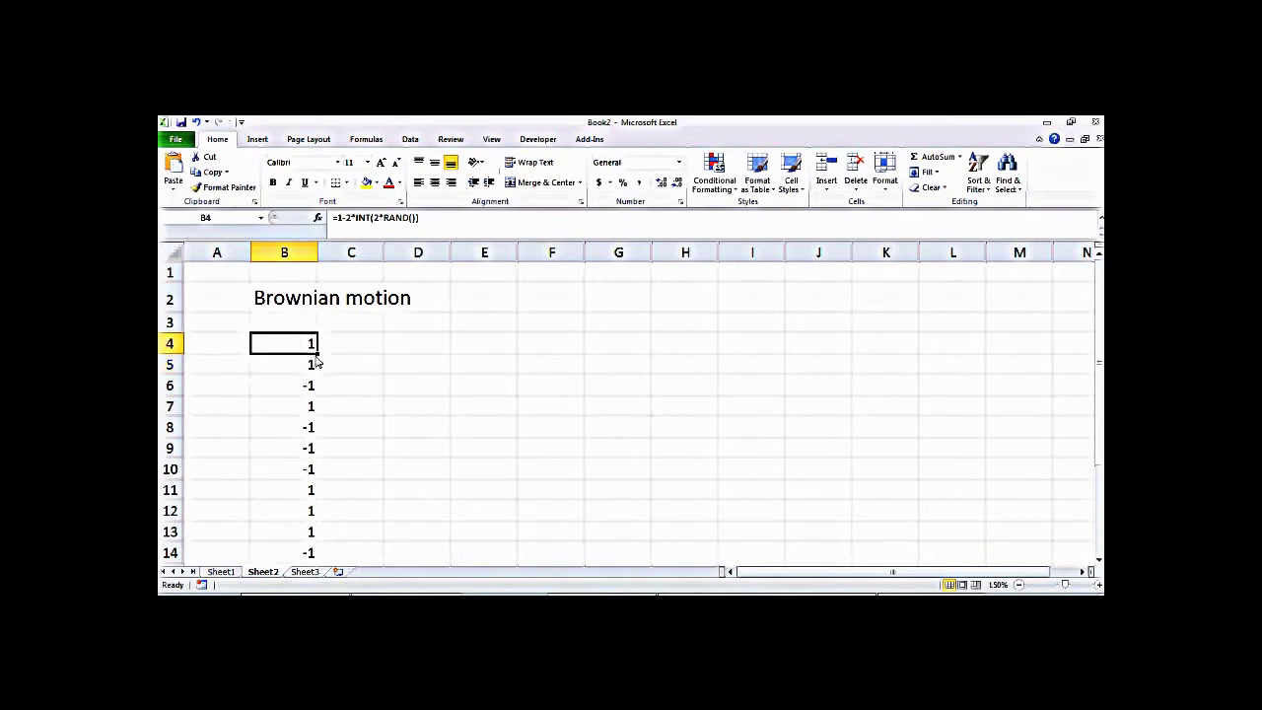
pyautogui.moveTo(317, 363); pyautogui.dragTo(302, 501)
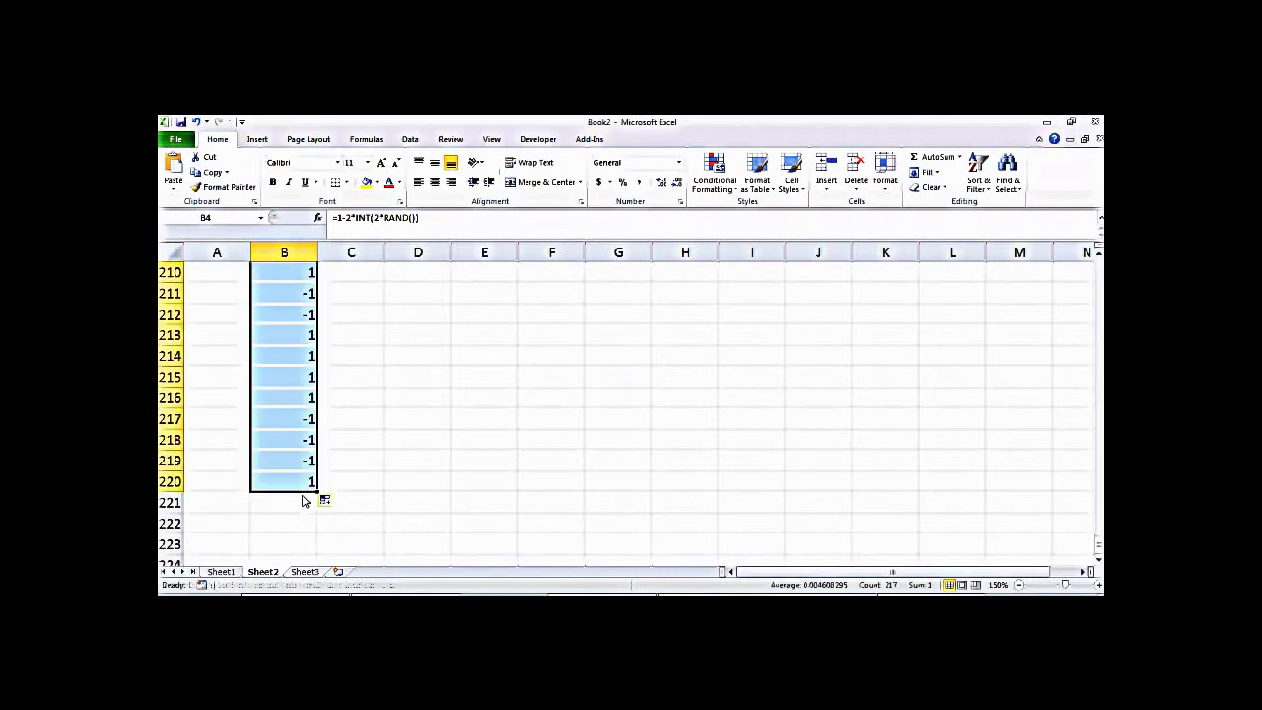
pyautogui.moveTo(1097, 554); pyautogui.dragTo(1098, 261)
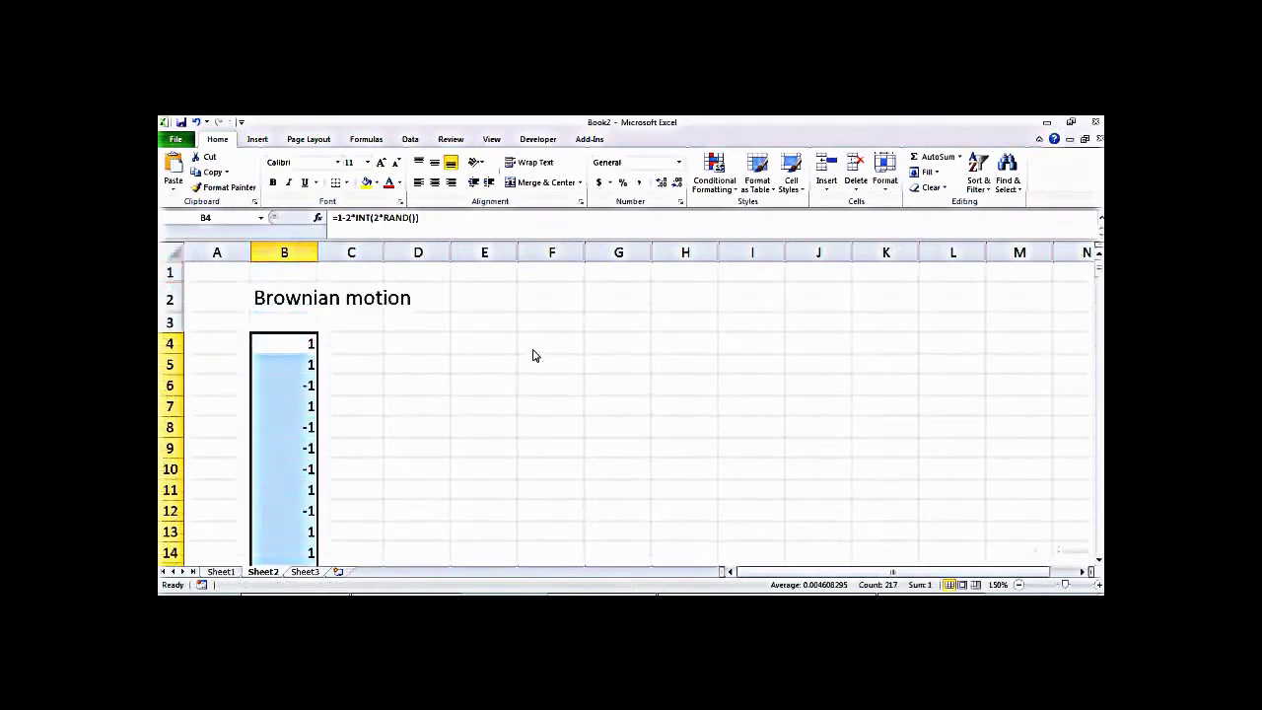
pyautogui.click(258, 139)
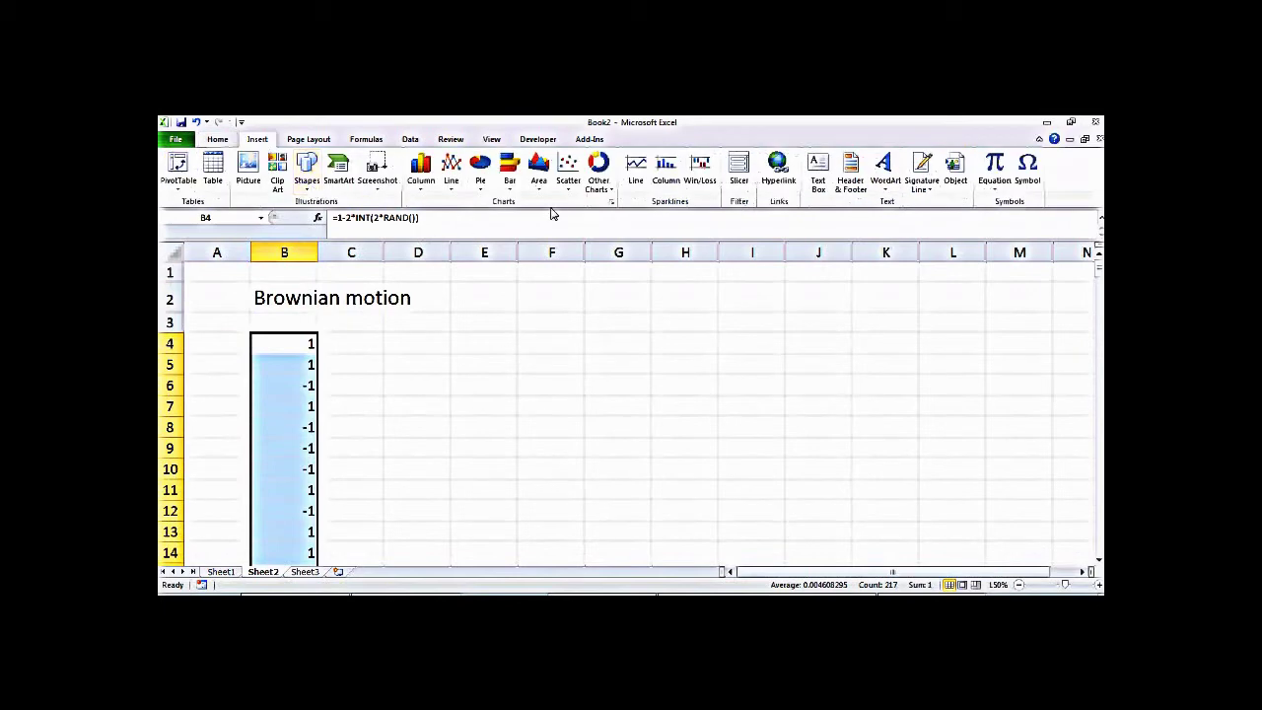
pyautogui.click(568, 175)
pyautogui.click(574, 227)
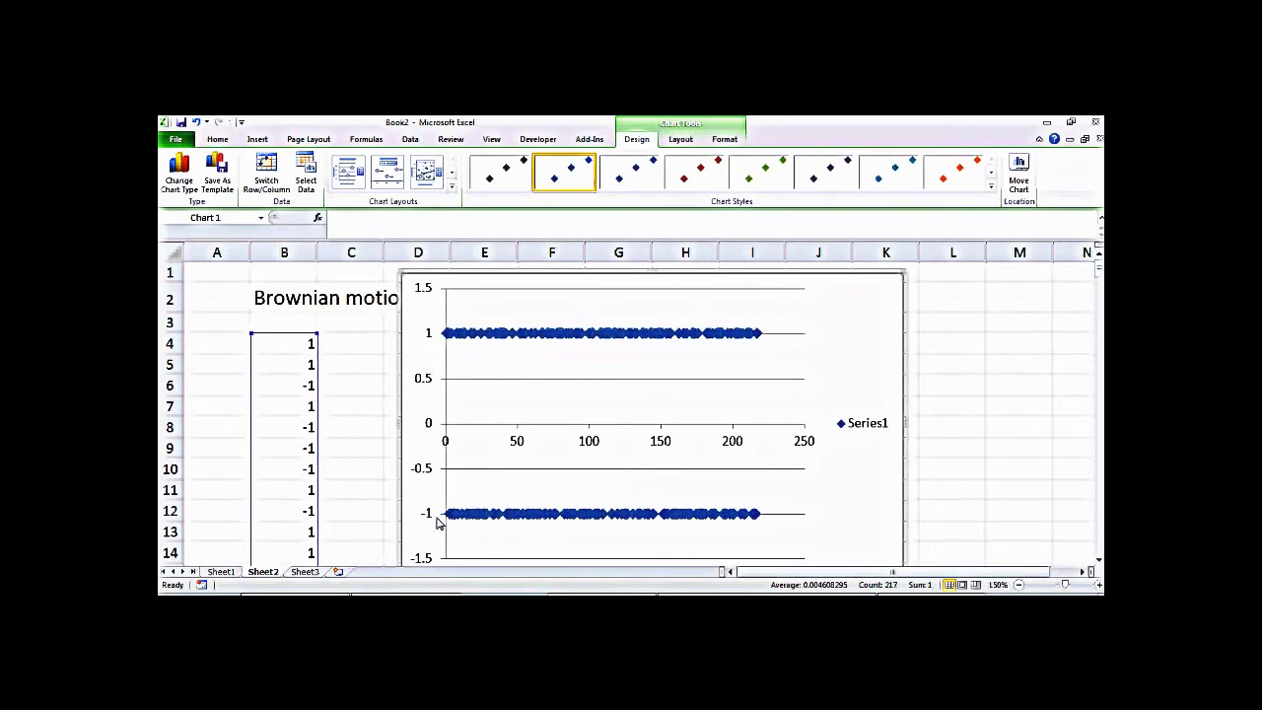
pyautogui.click(595, 449)
pyautogui.press('Delete')
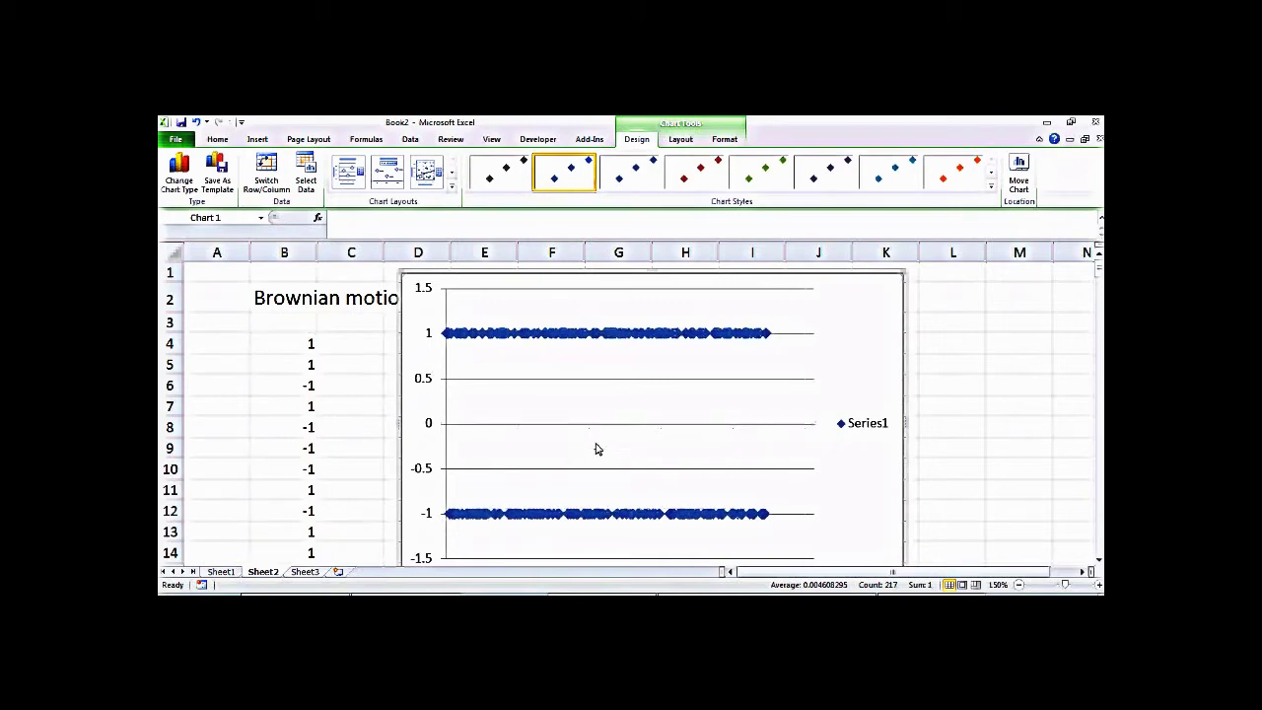
pyautogui.click(302, 347)
pyautogui.doubleClick(301, 347)
pyautogui.press('Return')
pyautogui.click(299, 343)
pyautogui.doubleClick(300, 345)
pyautogui.press('Return')
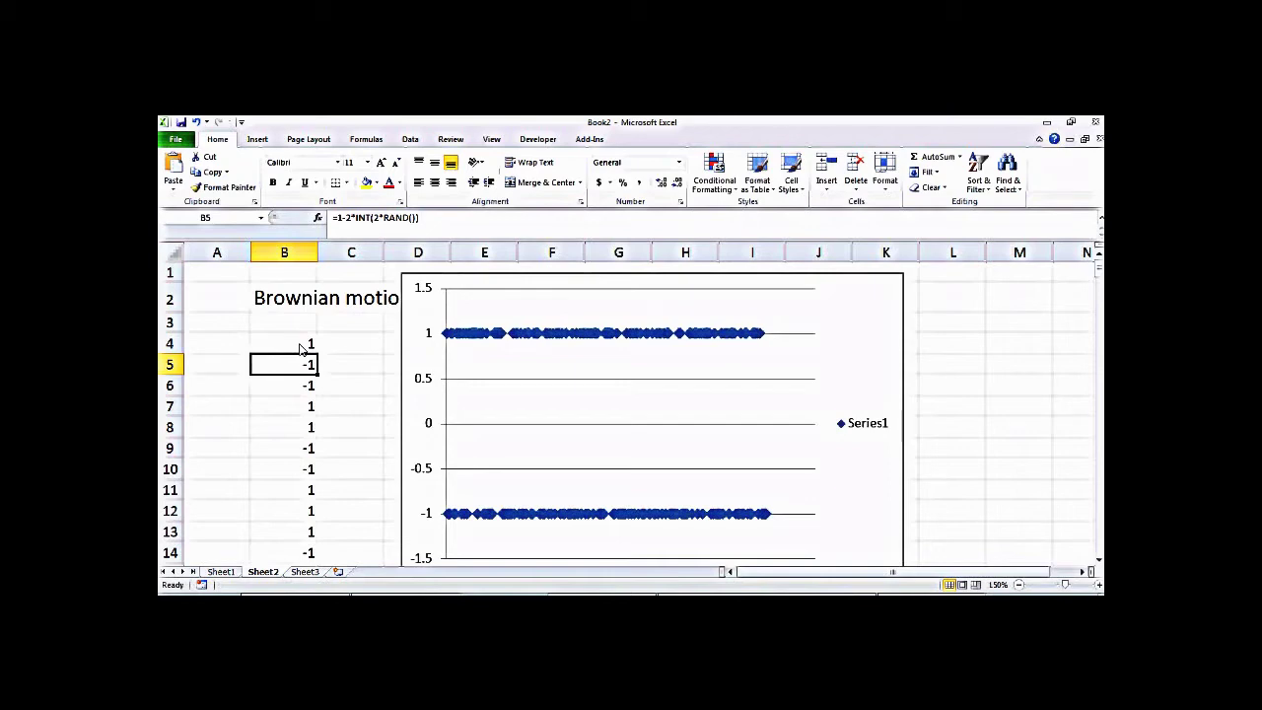
pyautogui.click(523, 282)
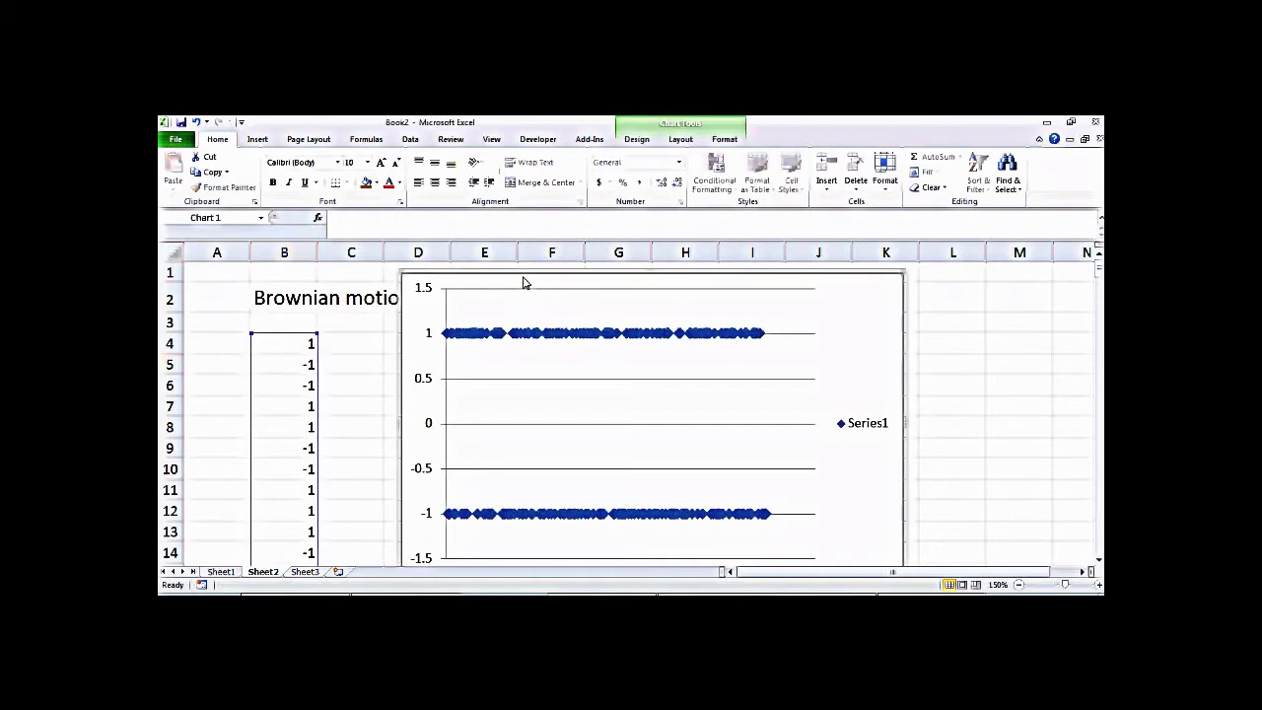
pyautogui.press('Delete')
pyautogui.click(480, 430)
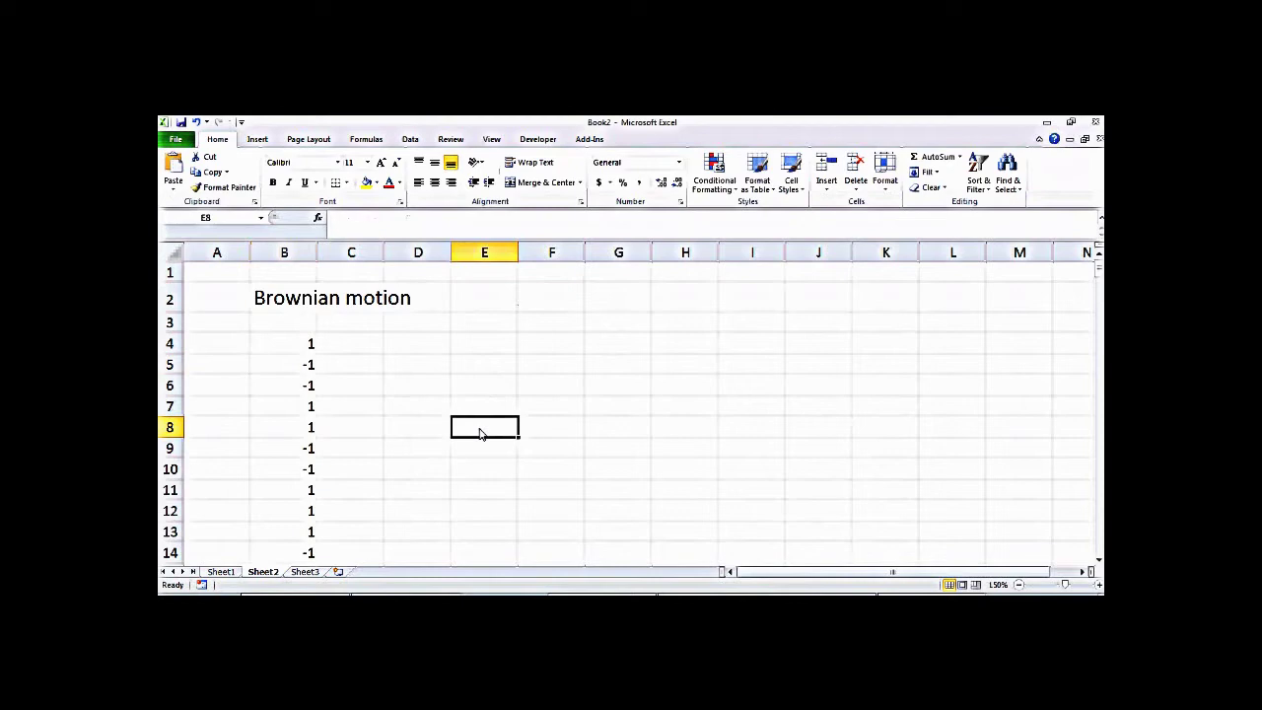
# Enter the starting position 0 in C3
pyautogui.click(375, 349)
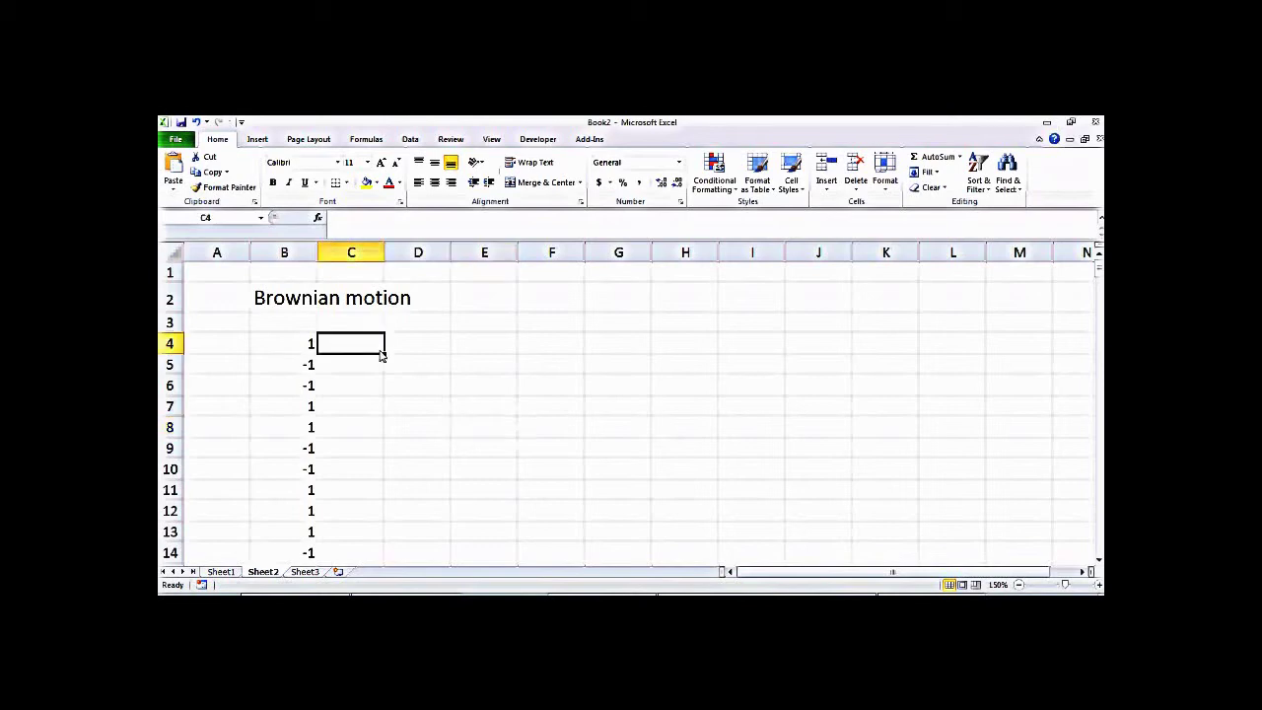
pyautogui.write('0')
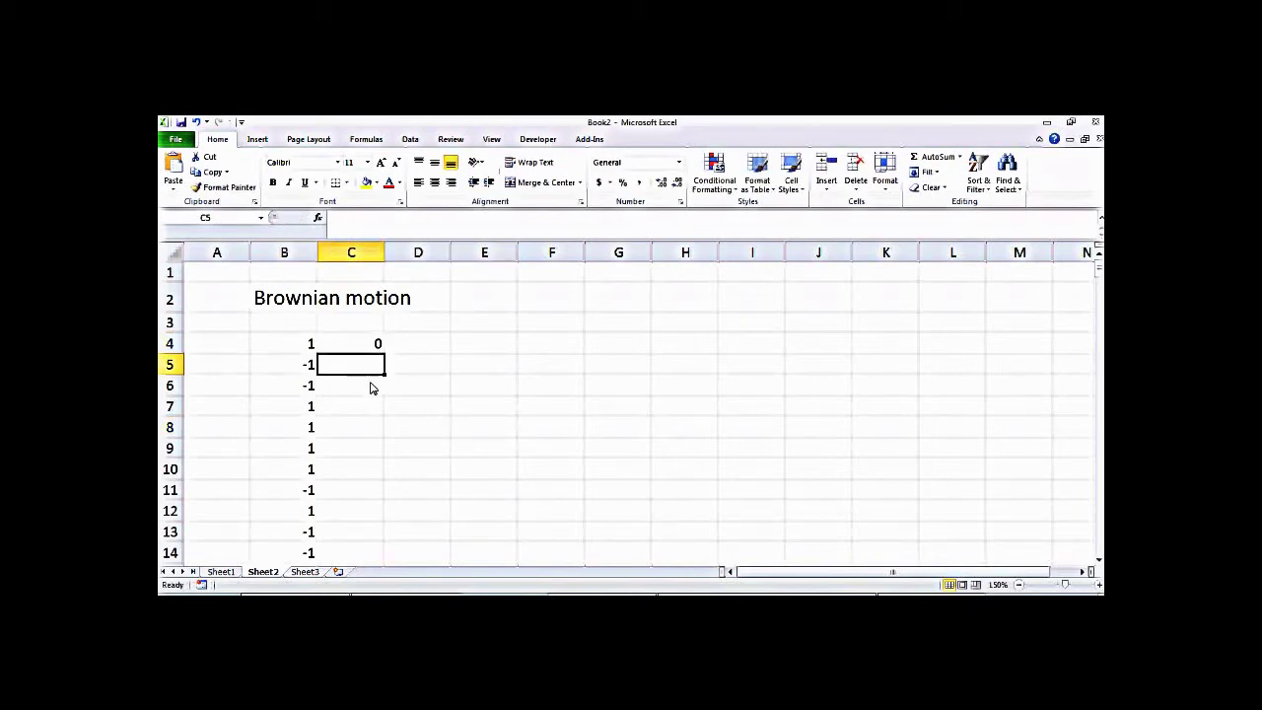
pyautogui.press('Up')
pyautogui.press('Up')
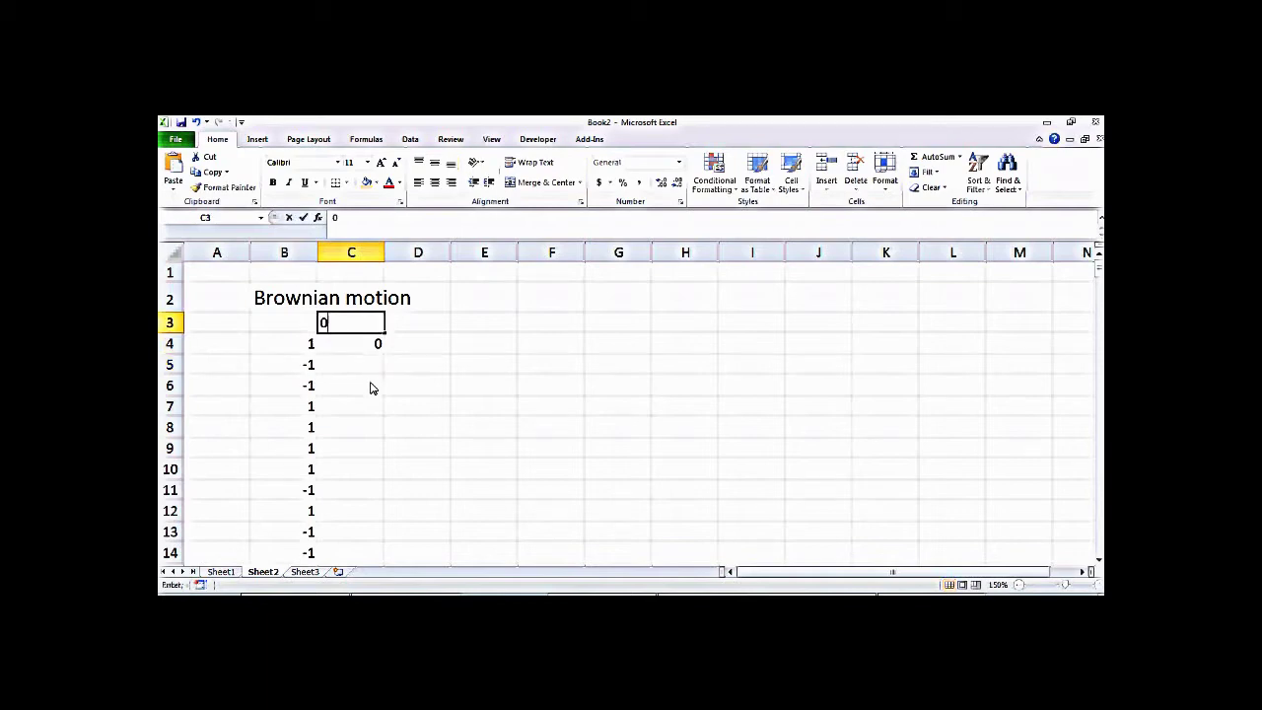
pyautogui.write('0')
pyautogui.press('Return')
# Enter the running-total formula =C3+B4 in C4
pyautogui.write('=')
pyautogui.press('Left')
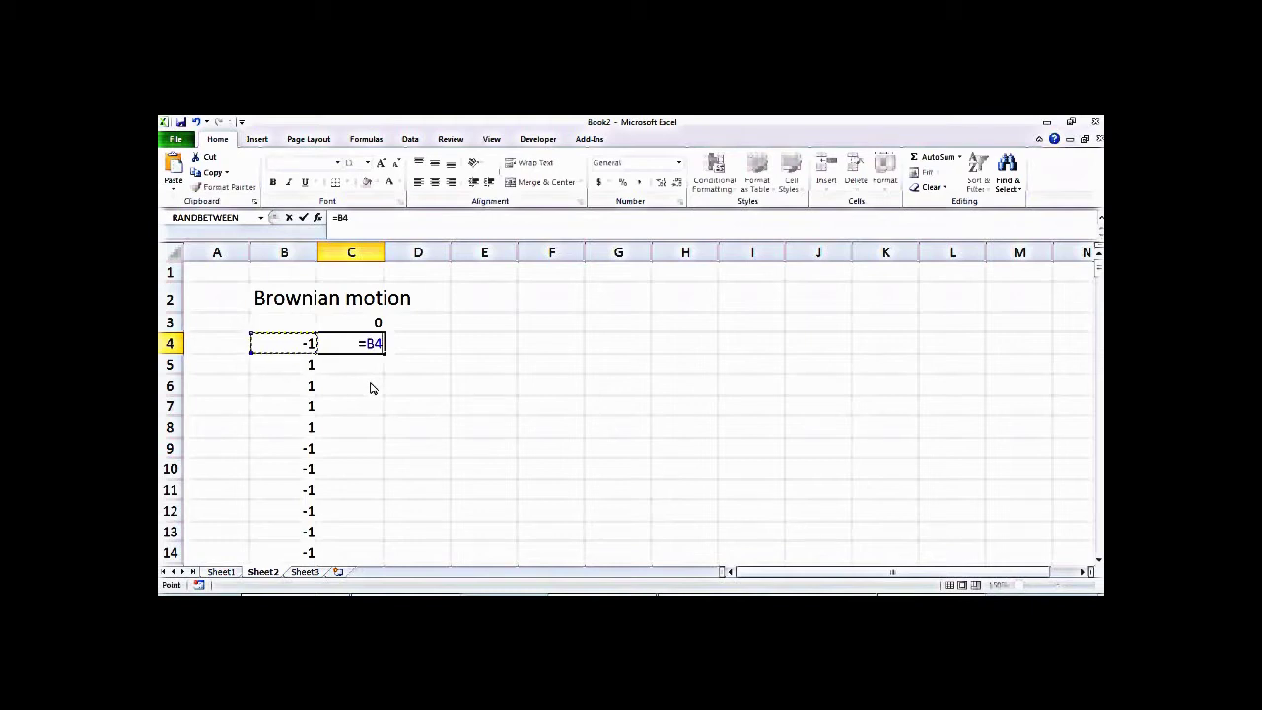
pyautogui.press('Up')
pyautogui.press('Right')
pyautogui.write('+')
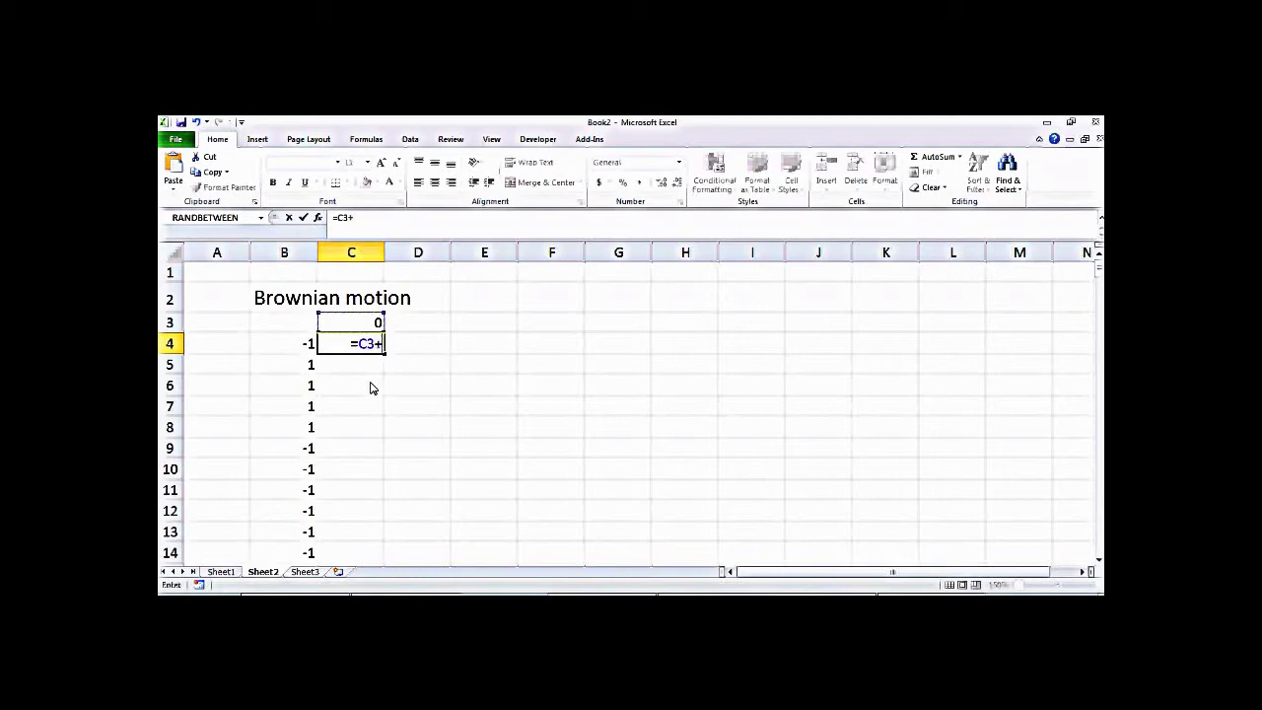
pyautogui.click(303, 350)
pyautogui.press('Return')
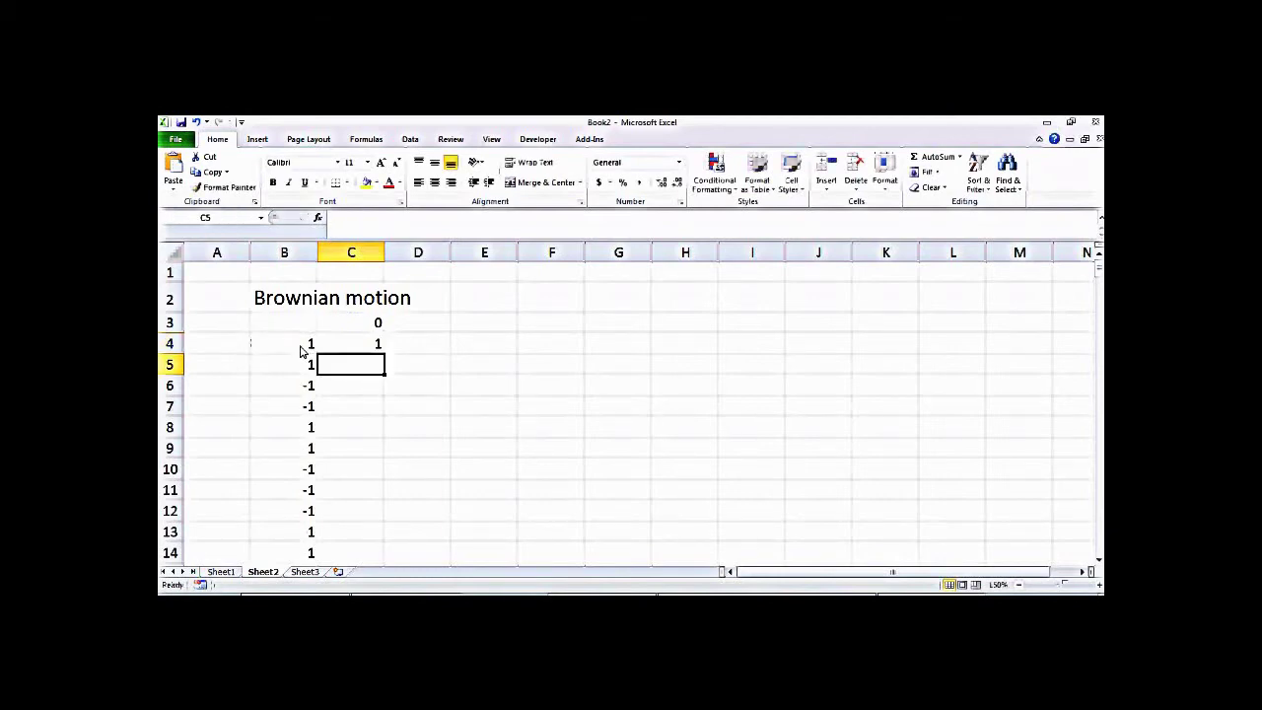
# Fill C4's formula down to C10 and check C8's references while recalculating
pyautogui.click(373, 345)
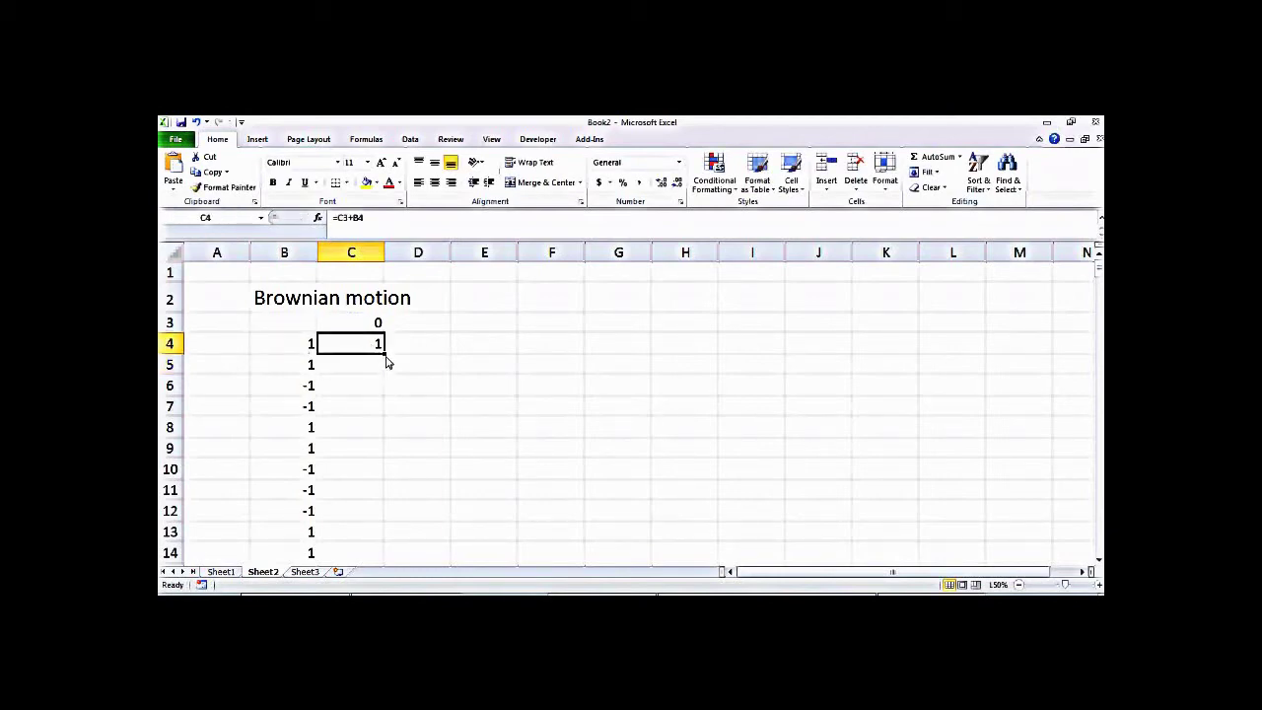
pyautogui.moveTo(387, 361); pyautogui.dragTo(390, 484)
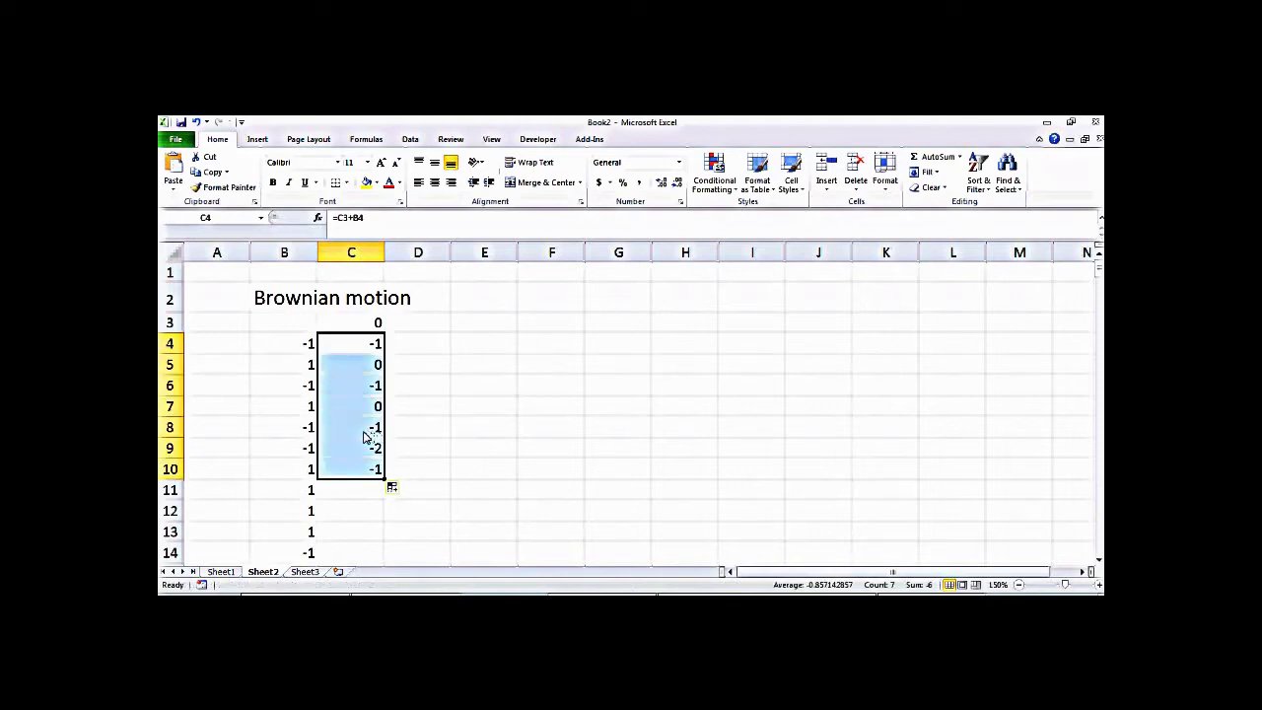
pyautogui.click(362, 431)
pyautogui.doubleClick(357, 432)
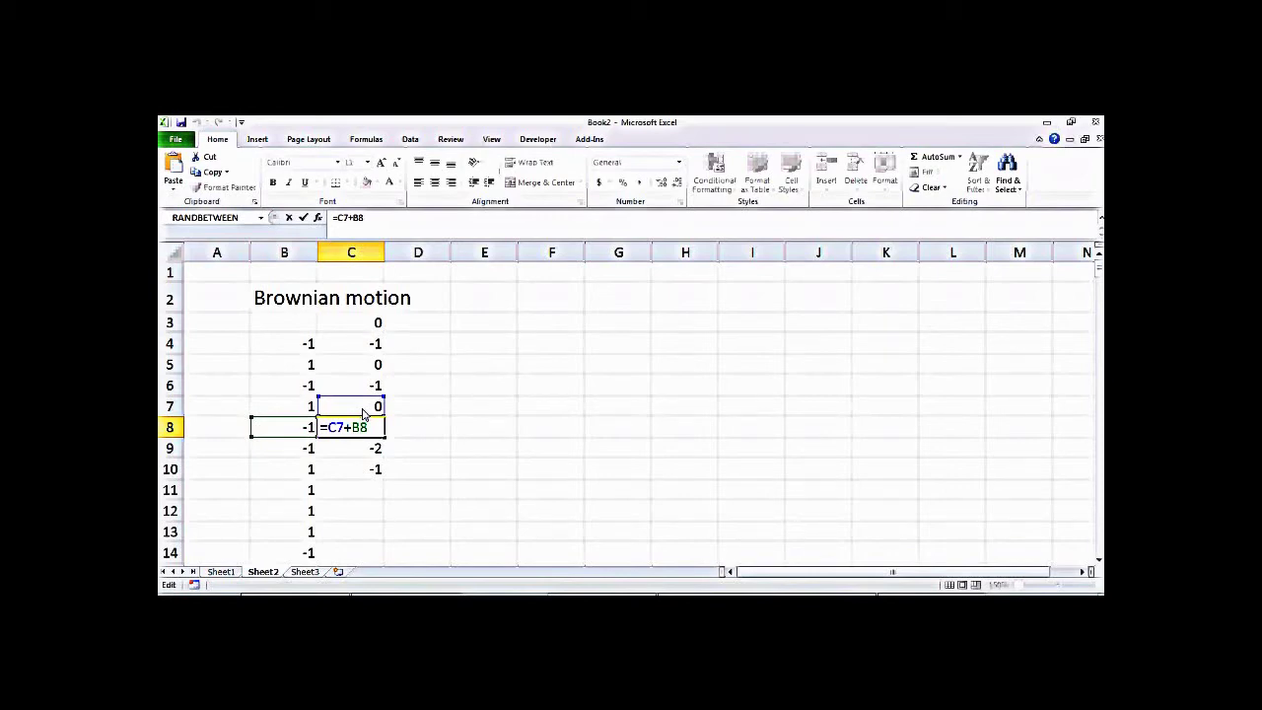
pyautogui.press('Return')
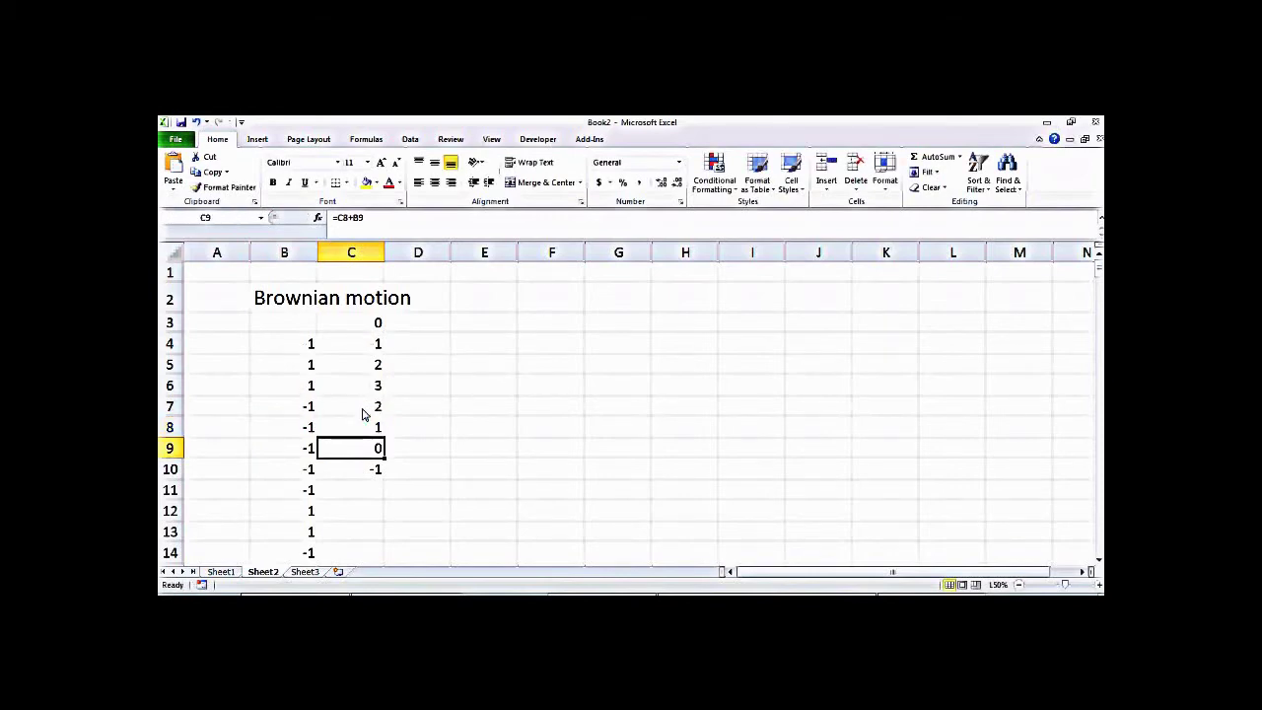
pyautogui.click(375, 428)
pyautogui.press('F2')
pyautogui.press('Return')
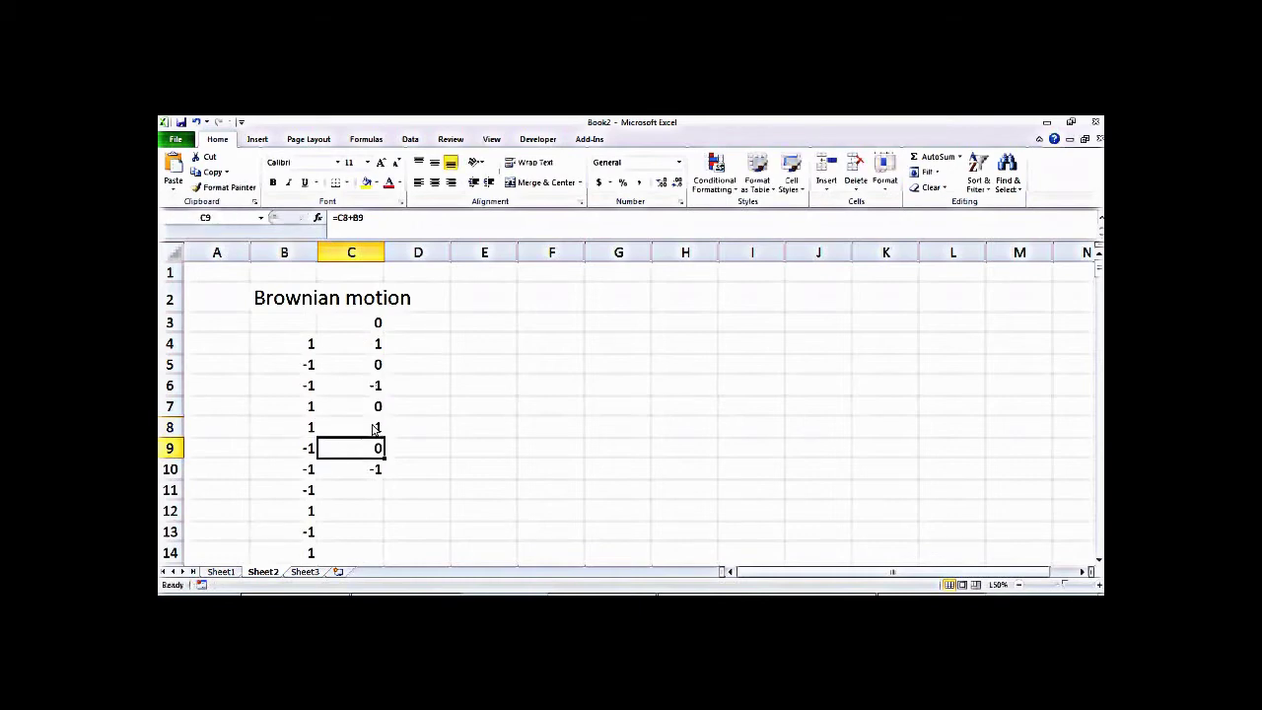
pyautogui.click(364, 427)
pyautogui.press('F2')
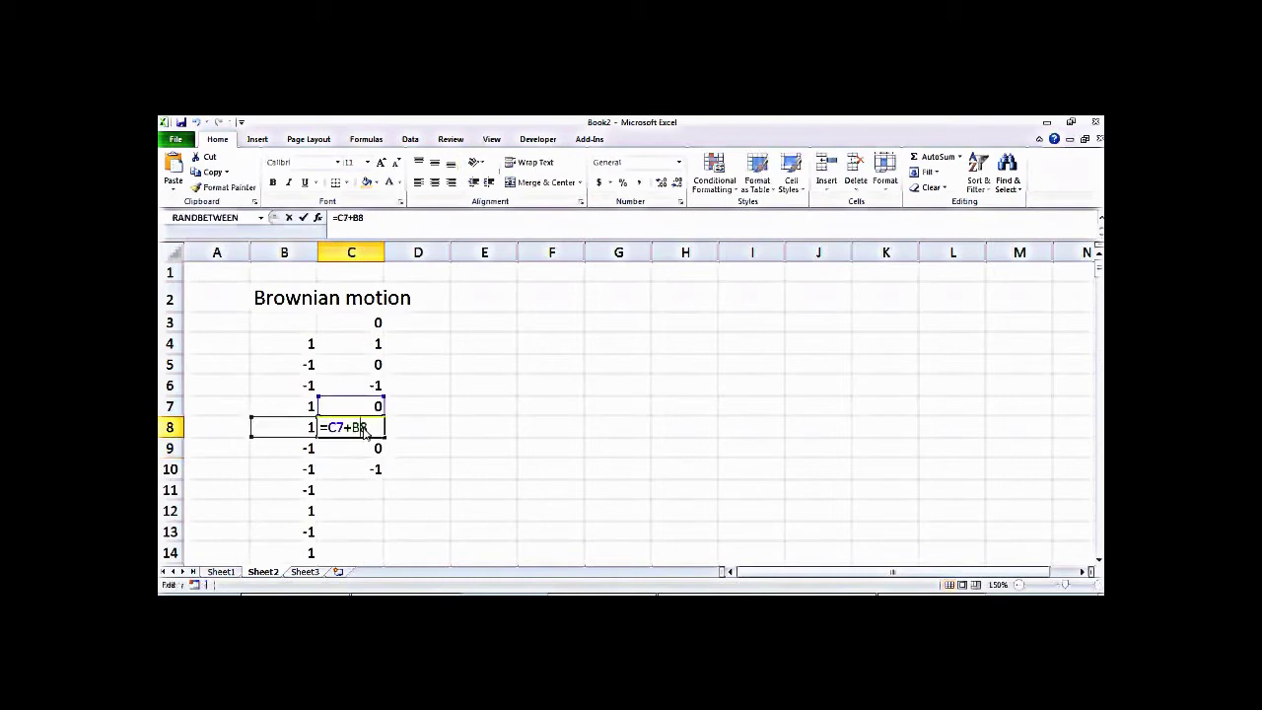
pyautogui.press('Return')
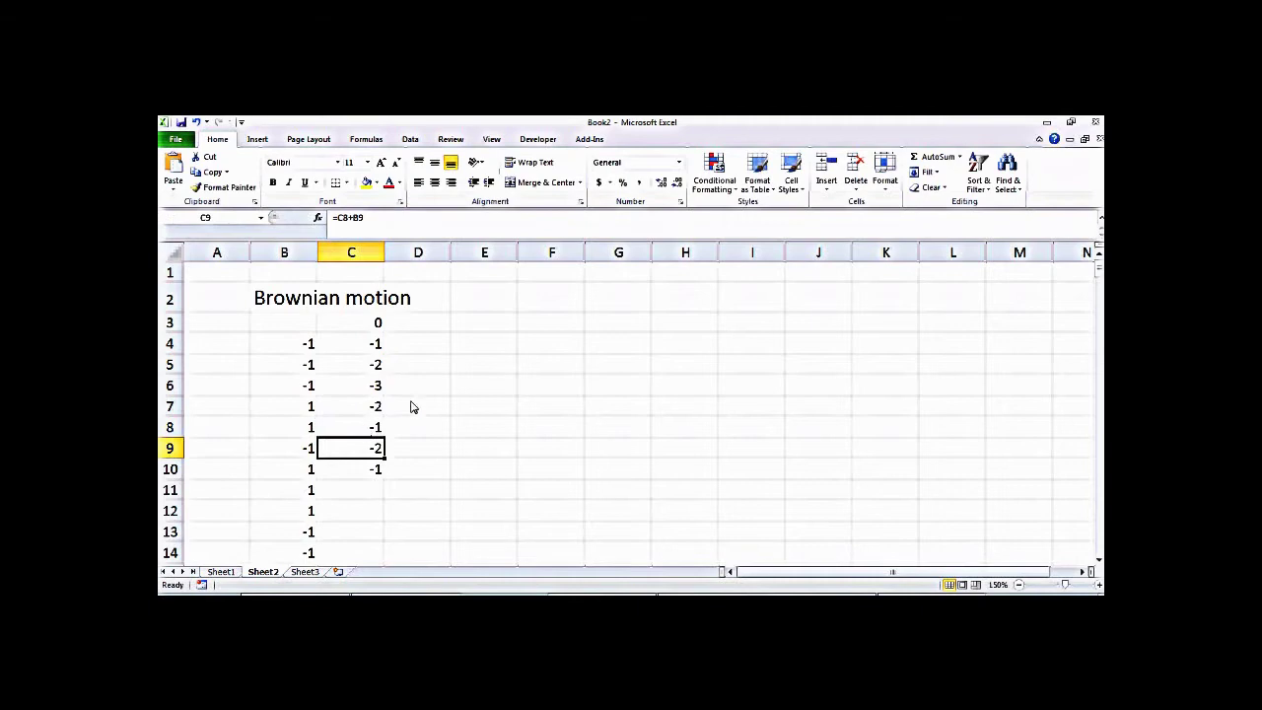
# Extend the running total down to row 220 and spot-check the formulas in C5 and C7
pyautogui.moveTo(386, 460); pyautogui.dragTo(365, 532)
pyautogui.moveTo(1098, 549); pyautogui.dragTo(1098, 254)
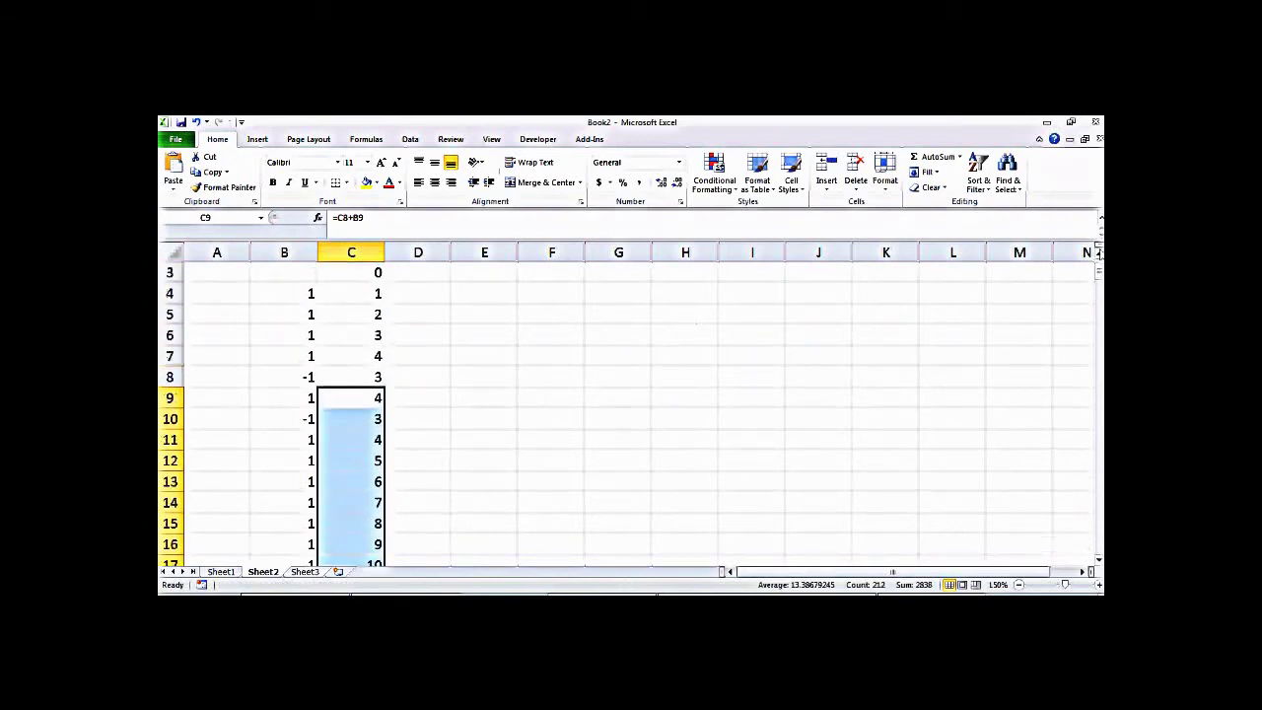
pyautogui.scroll(1, 1042, 264)
pyautogui.click(522, 422)
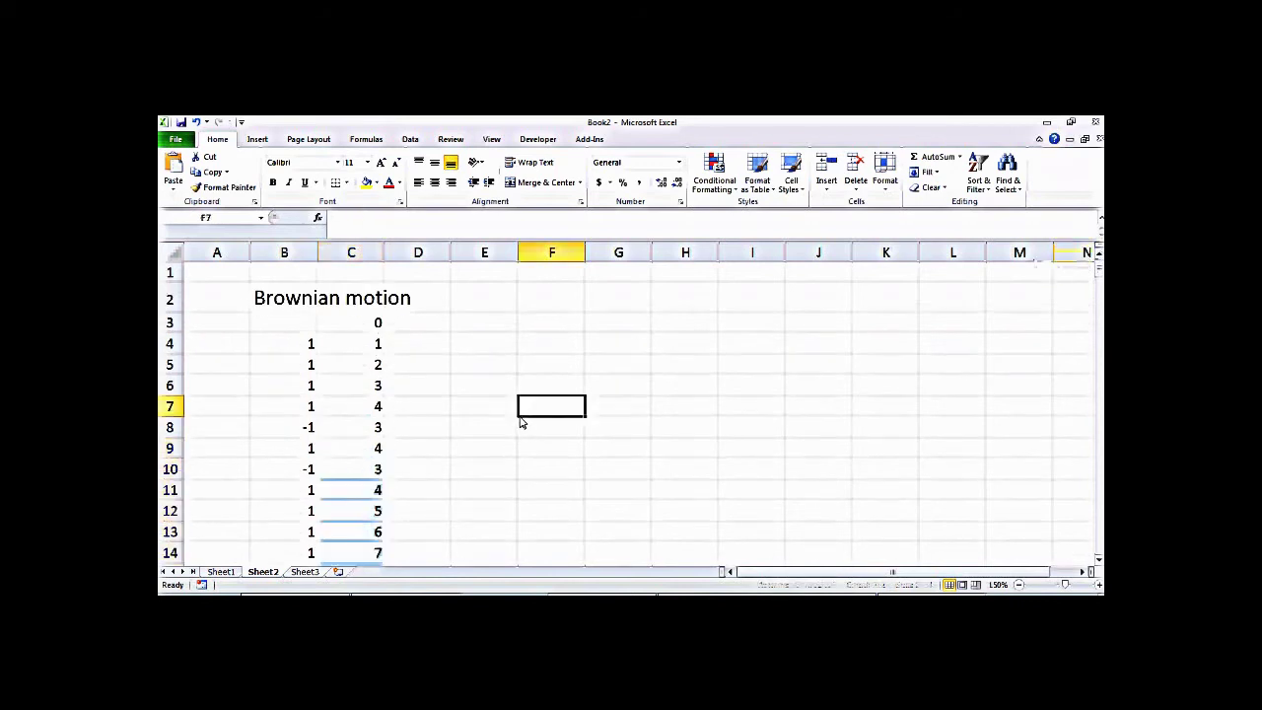
pyautogui.doubleClick(377, 365)
pyautogui.press('Return')
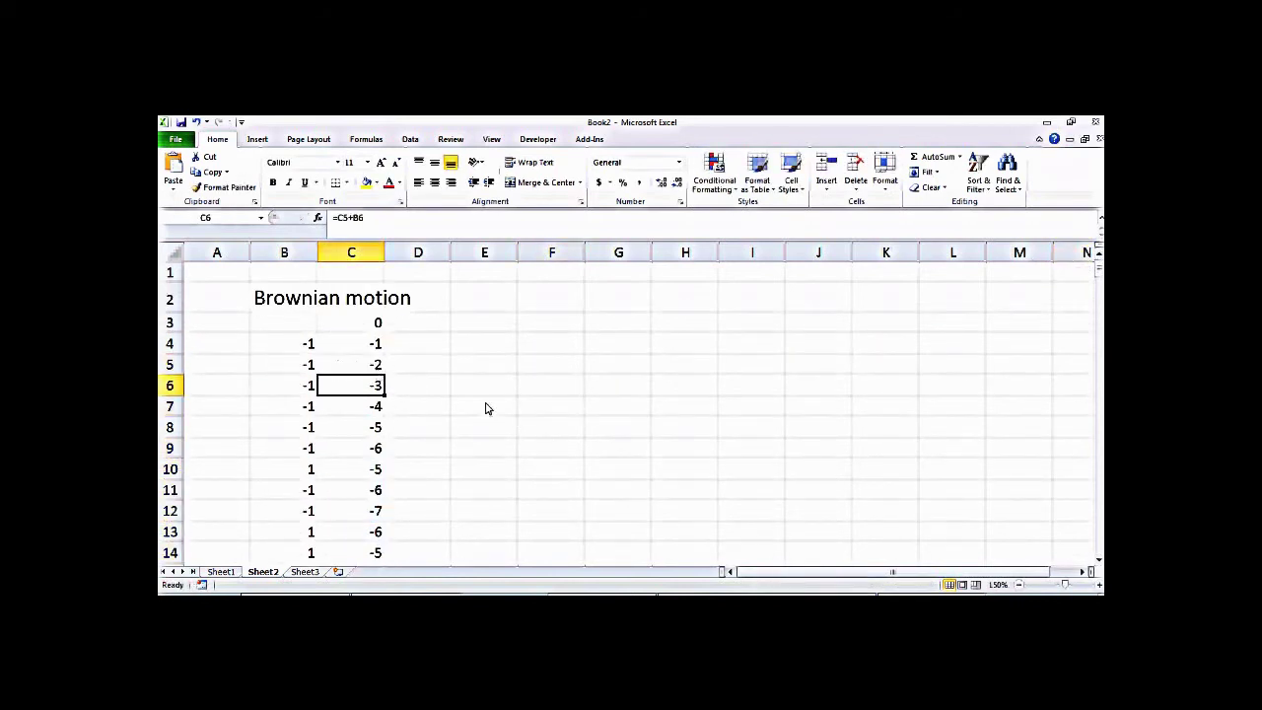
pyautogui.doubleClick(377, 413)
pyautogui.press('Return')
pyautogui.click(454, 416)
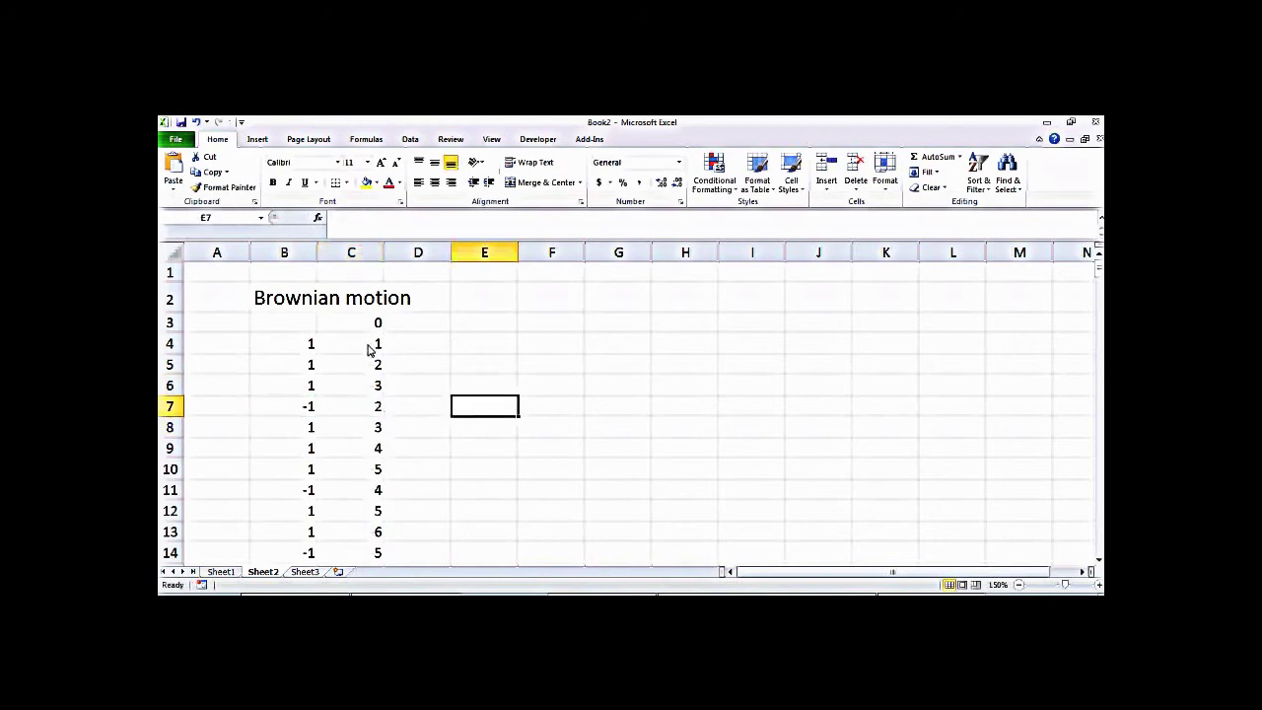
# Chart C4:C220 as a Scatter with Only Markers, then shrink it and move it right of the data
pyautogui.moveTo(367, 347); pyautogui.dragTo(378, 532)
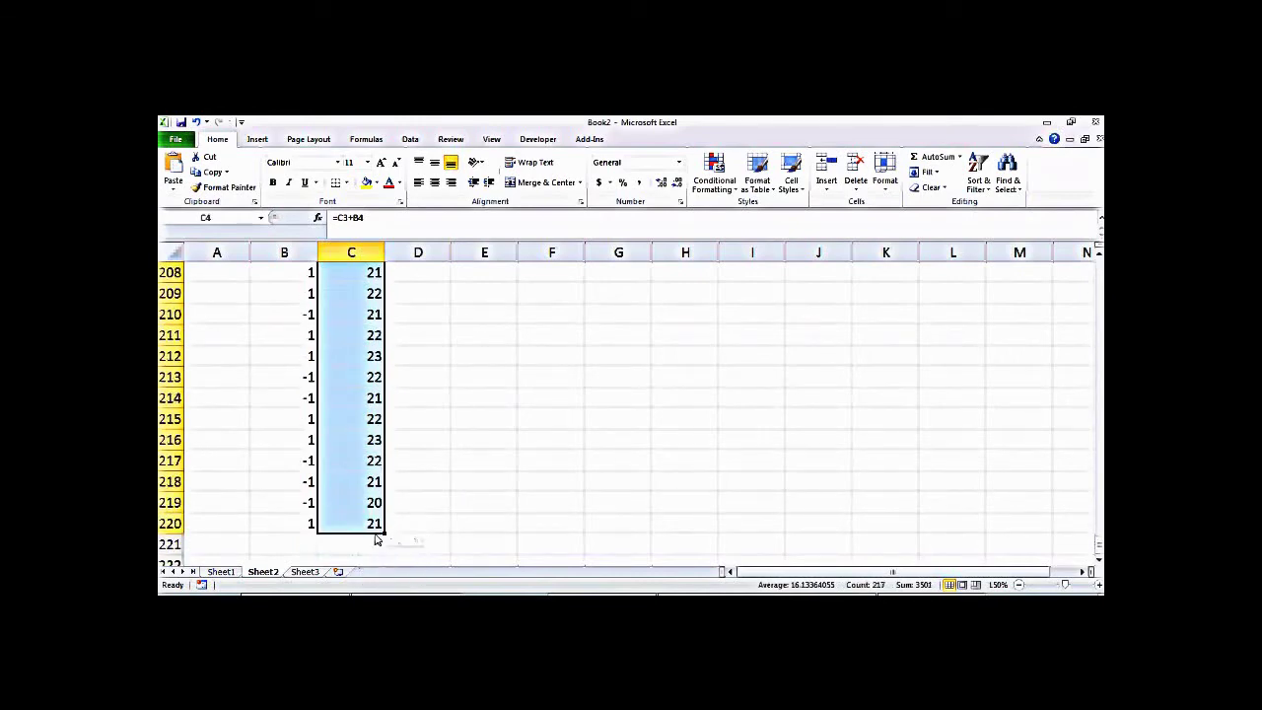
pyautogui.moveTo(1096, 552); pyautogui.dragTo(1096, 258)
pyautogui.click(258, 139)
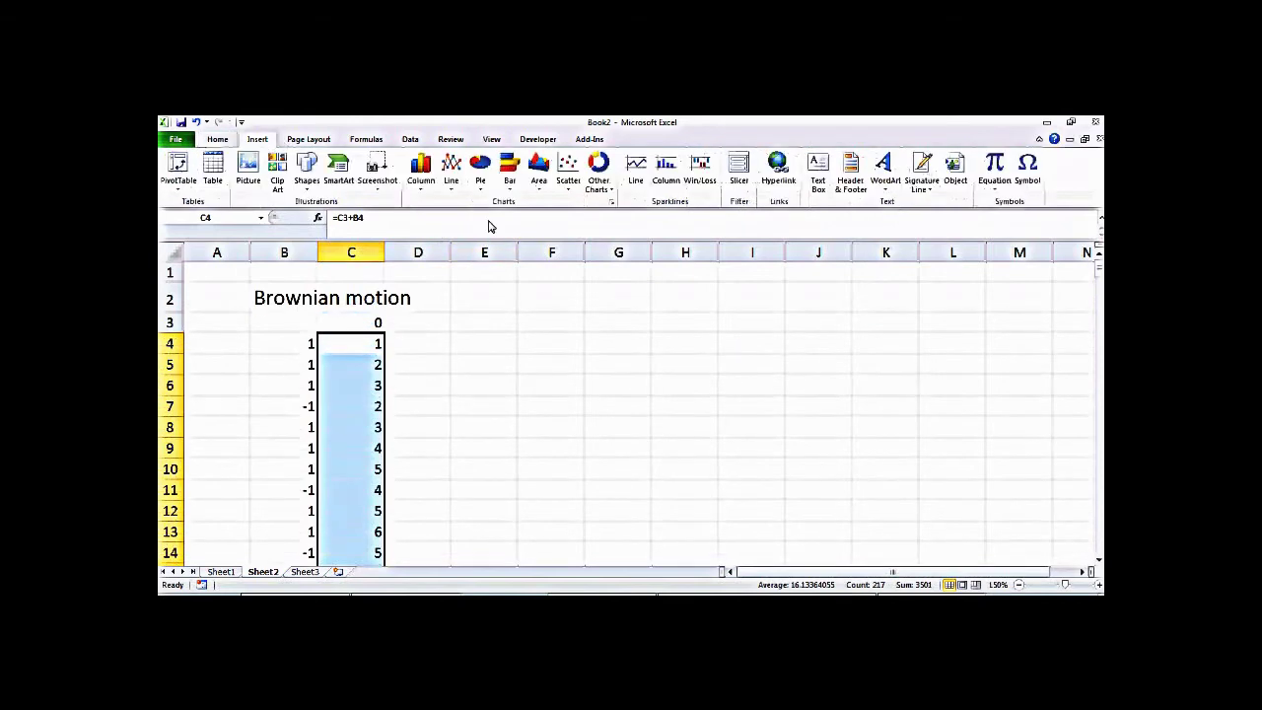
pyautogui.click(568, 169)
pyautogui.click(573, 232)
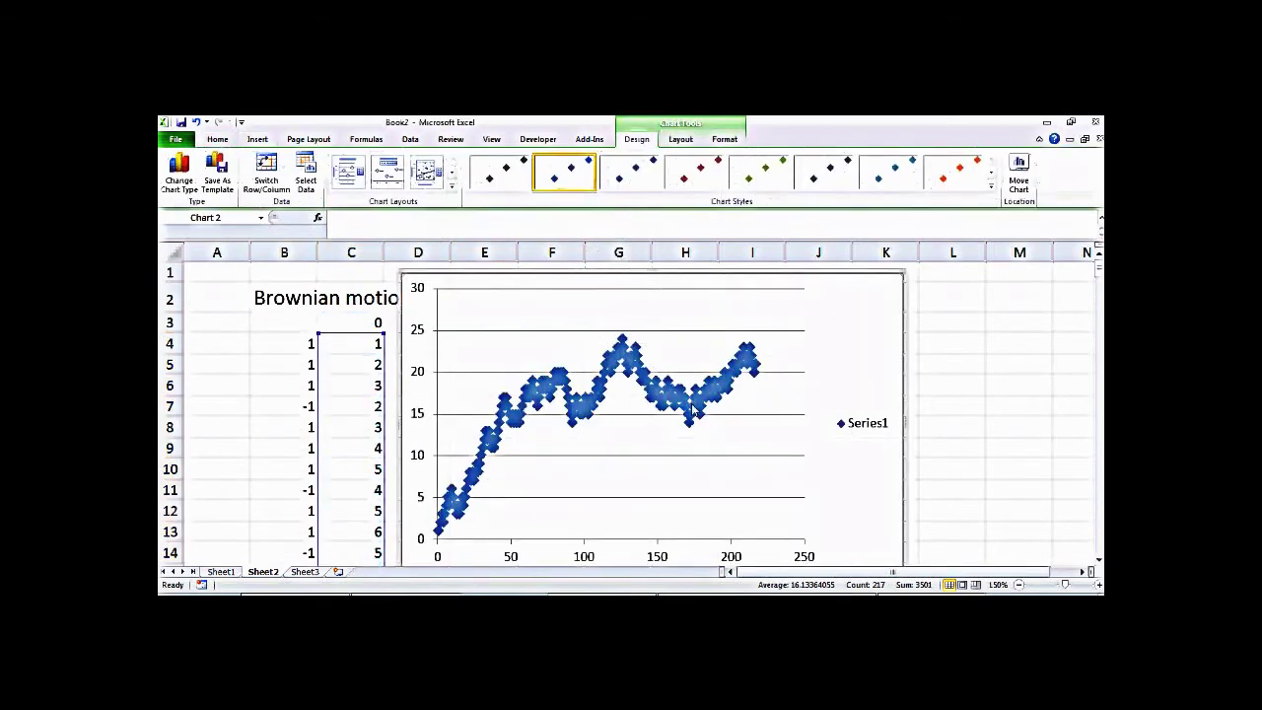
pyautogui.moveTo(903, 279); pyautogui.dragTo(769, 383)
pyautogui.moveTo(688, 387); pyautogui.dragTo(807, 289)
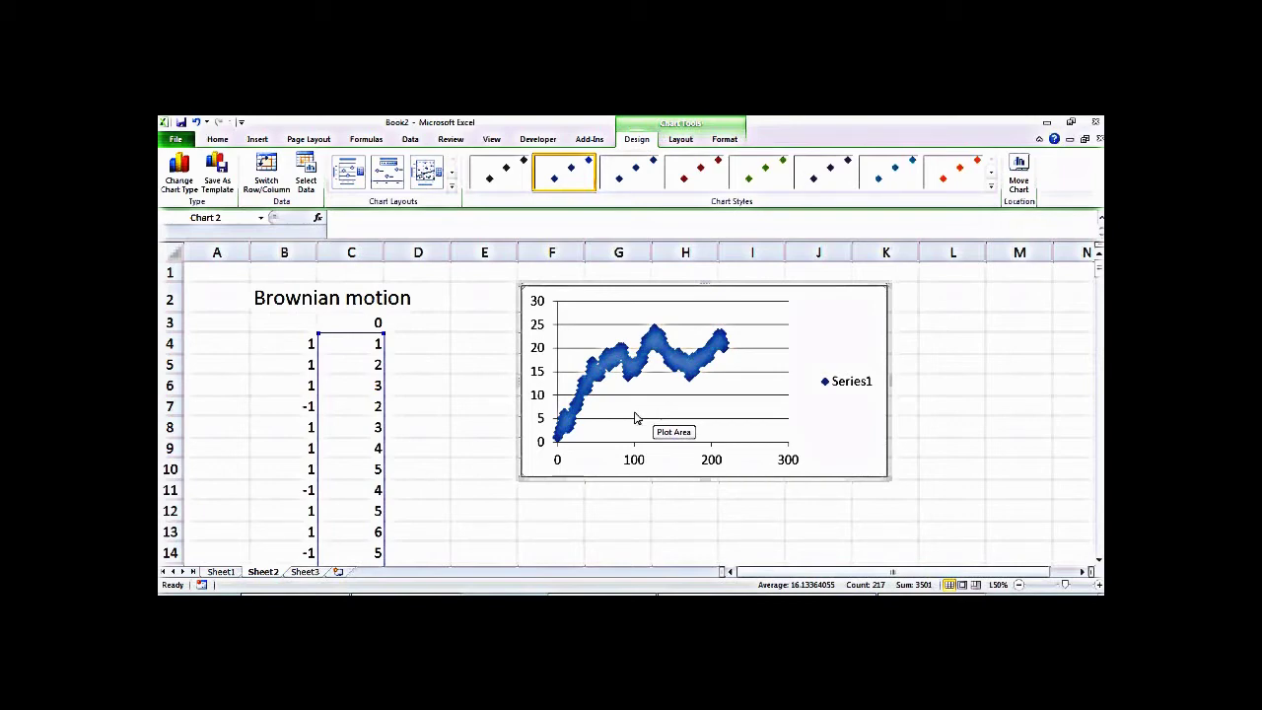
# Recalculate C4 once to regenerate the walk and inspect the chart
pyautogui.doubleClick(375, 345)
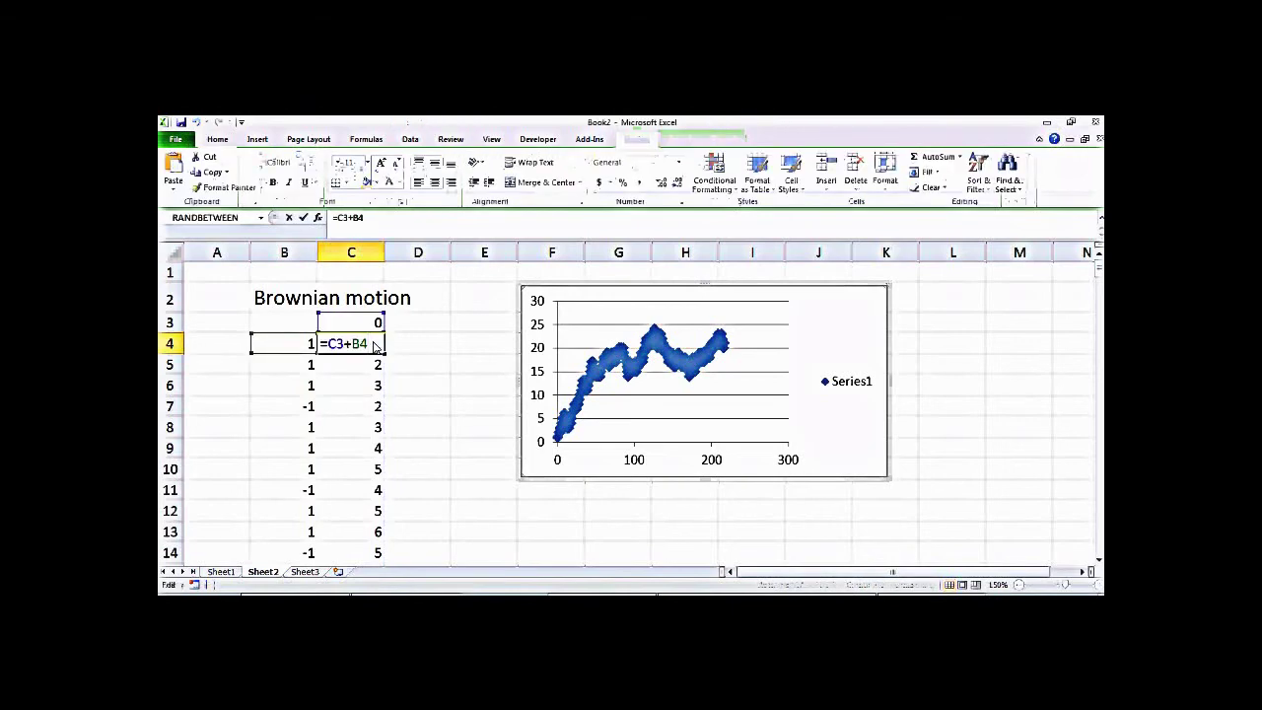
pyautogui.press('Return')
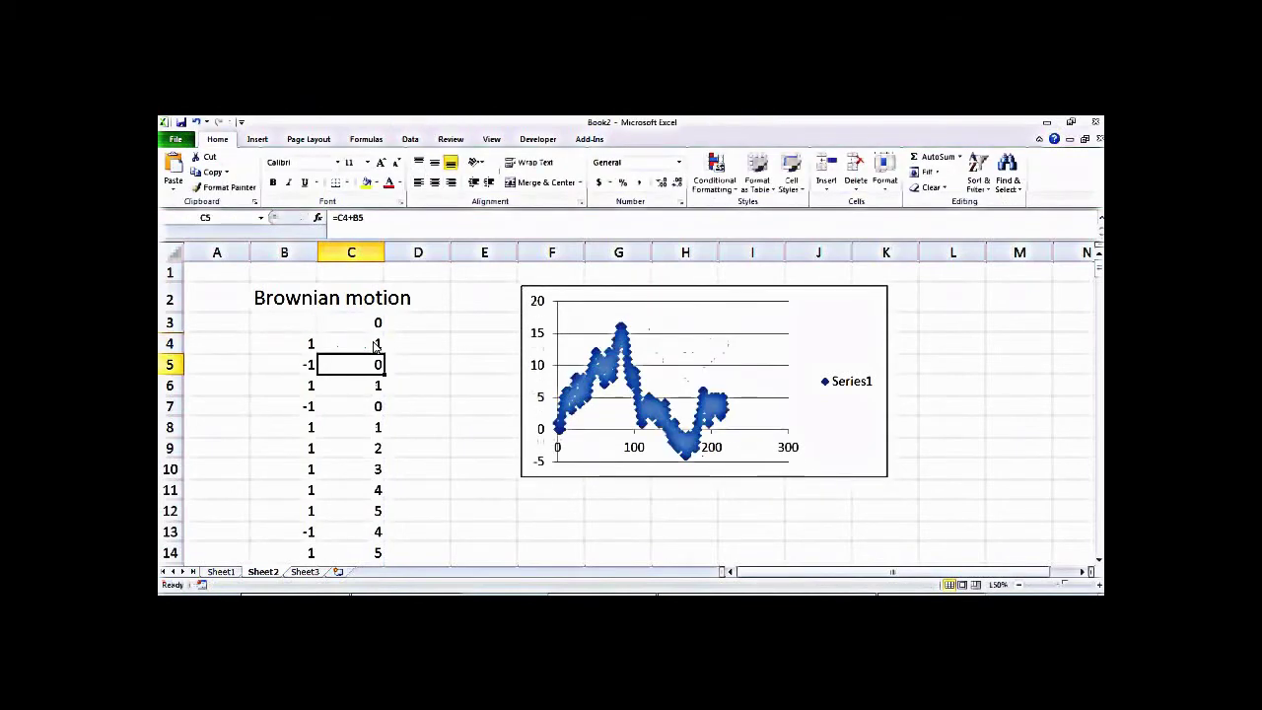
pyautogui.click(483, 454)
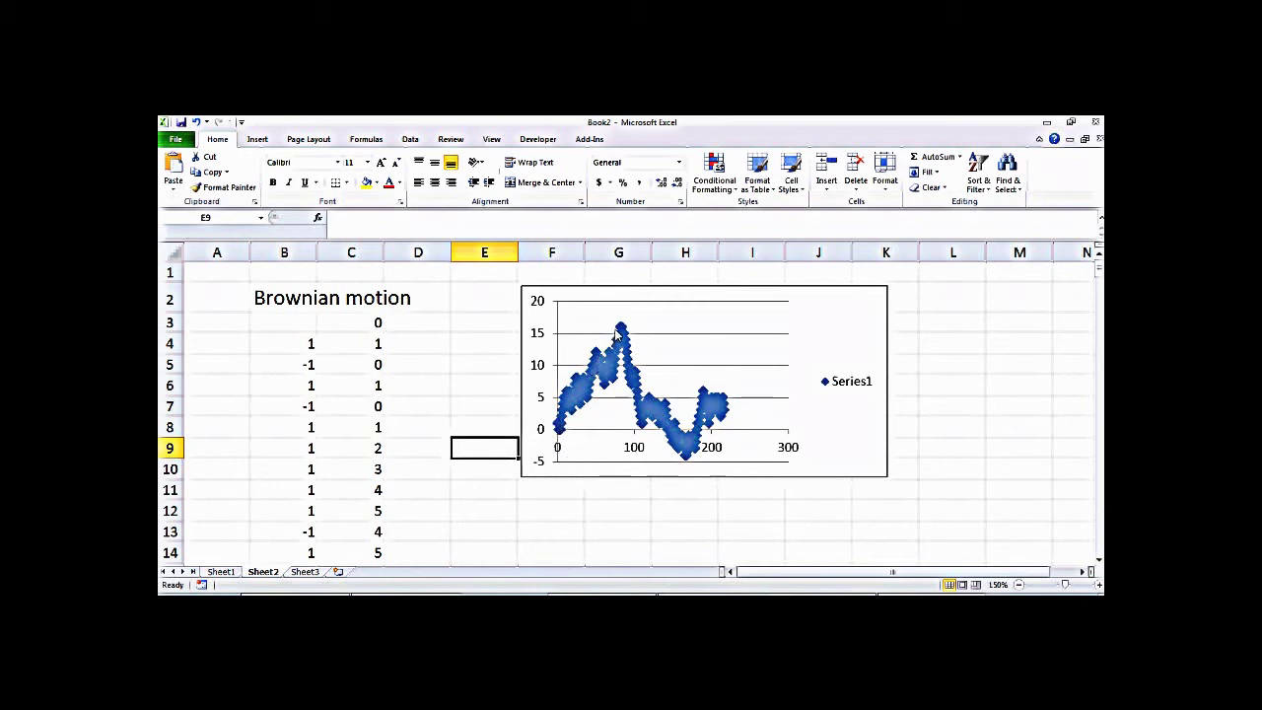
pyautogui.moveTo(617, 339)
pyautogui.moveTo(699, 429)
# Regenerate the walk six more times via C4, then drag the chart right over columns H–L
pyautogui.click(370, 347)
pyautogui.doubleClick(371, 347)
pyautogui.press('Return')
pyautogui.doubleClick(370, 347)
pyautogui.press('Return')
pyautogui.doubleClick(371, 347)
pyautogui.press('Return')
pyautogui.doubleClick(371, 347)
pyautogui.press('Return')
pyautogui.click(371, 347)
pyautogui.doubleClick(375, 345)
pyautogui.press('Return')
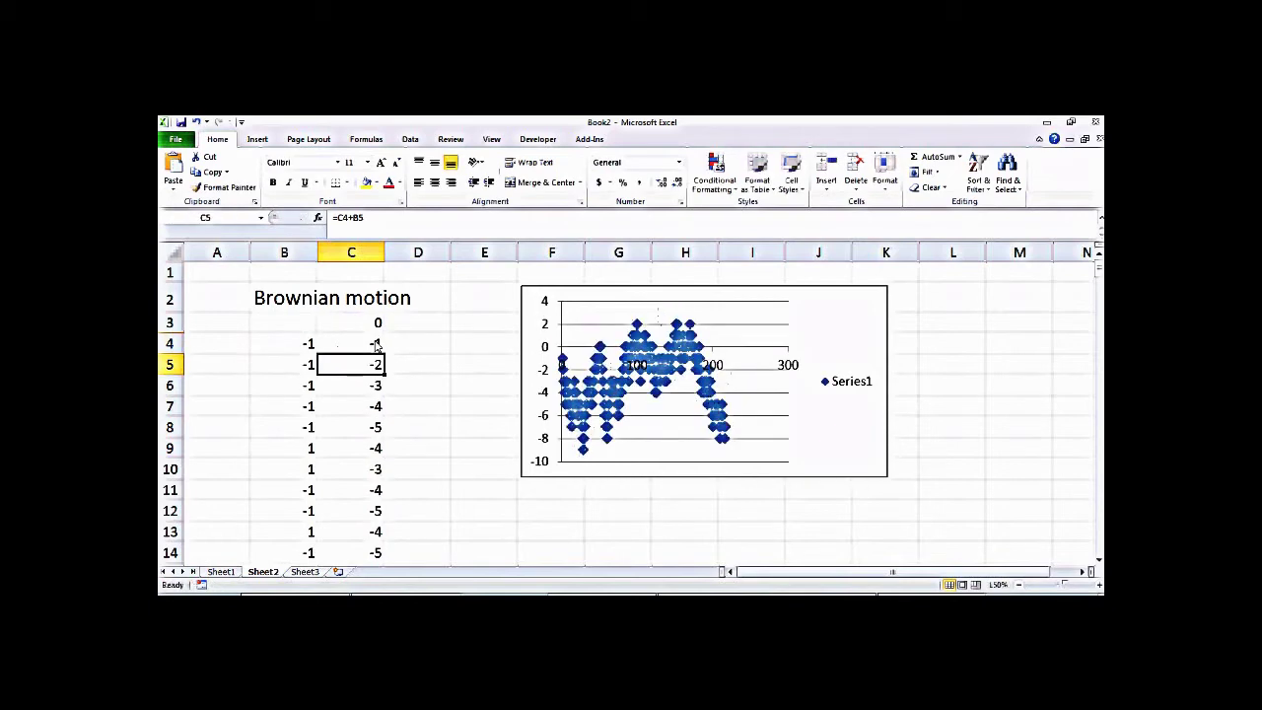
pyautogui.doubleClick(376, 345)
pyautogui.press('Return')
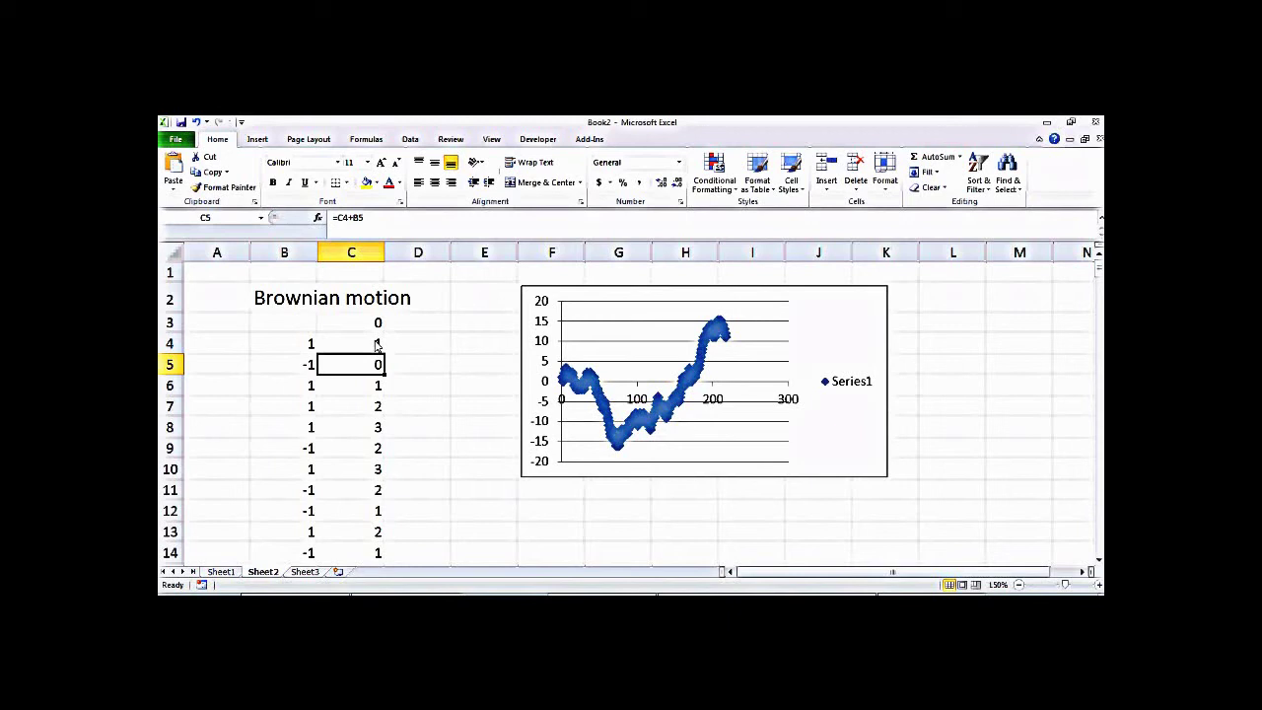
pyautogui.moveTo(613, 286); pyautogui.dragTo(773, 303)
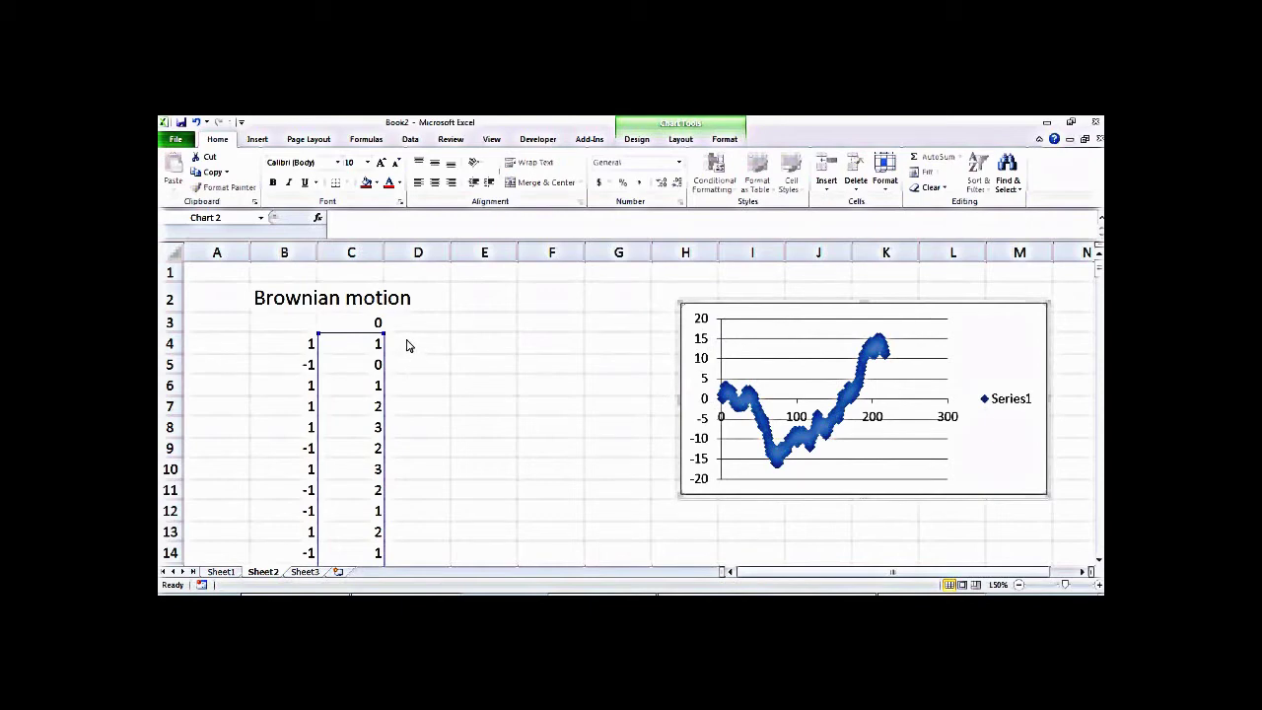
# Copy the =1-2*INT(2*RAND()) step formula from column B into column A and recalculate A4
pyautogui.click(307, 346)
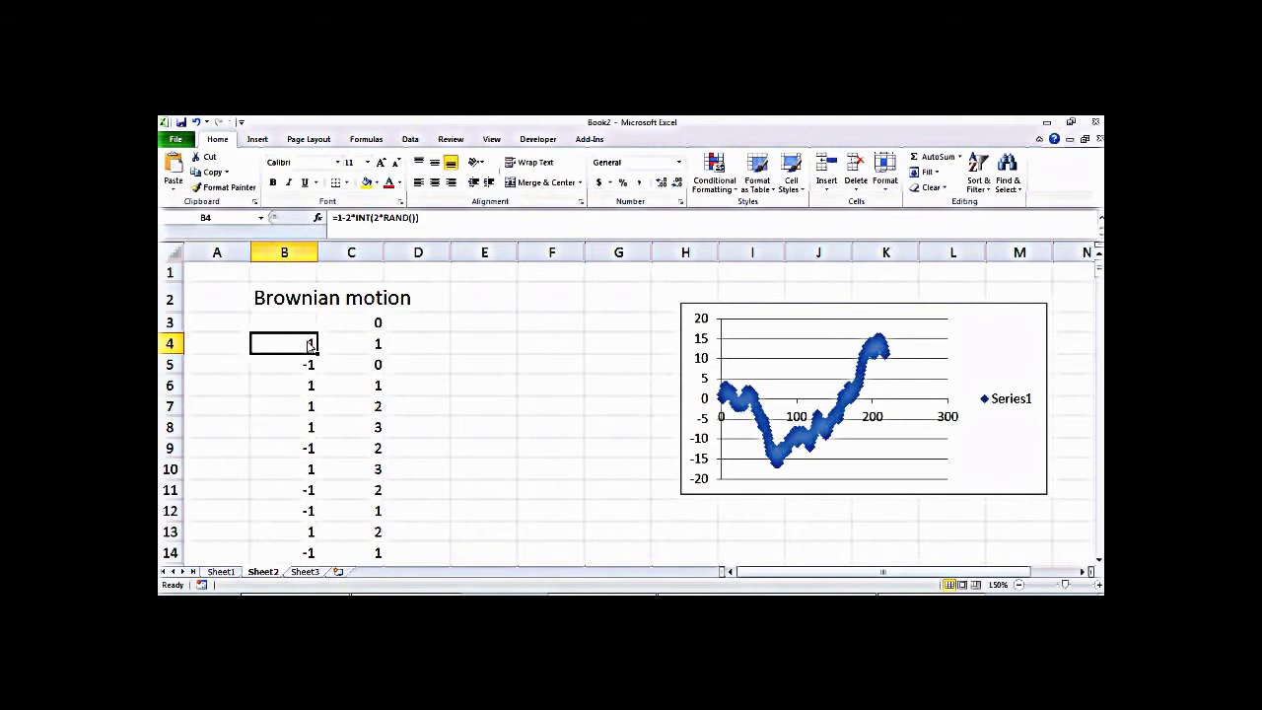
pyautogui.moveTo(298, 348); pyautogui.dragTo(192, 541)
pyautogui.moveTo(1097, 550); pyautogui.dragTo(1098, 240)
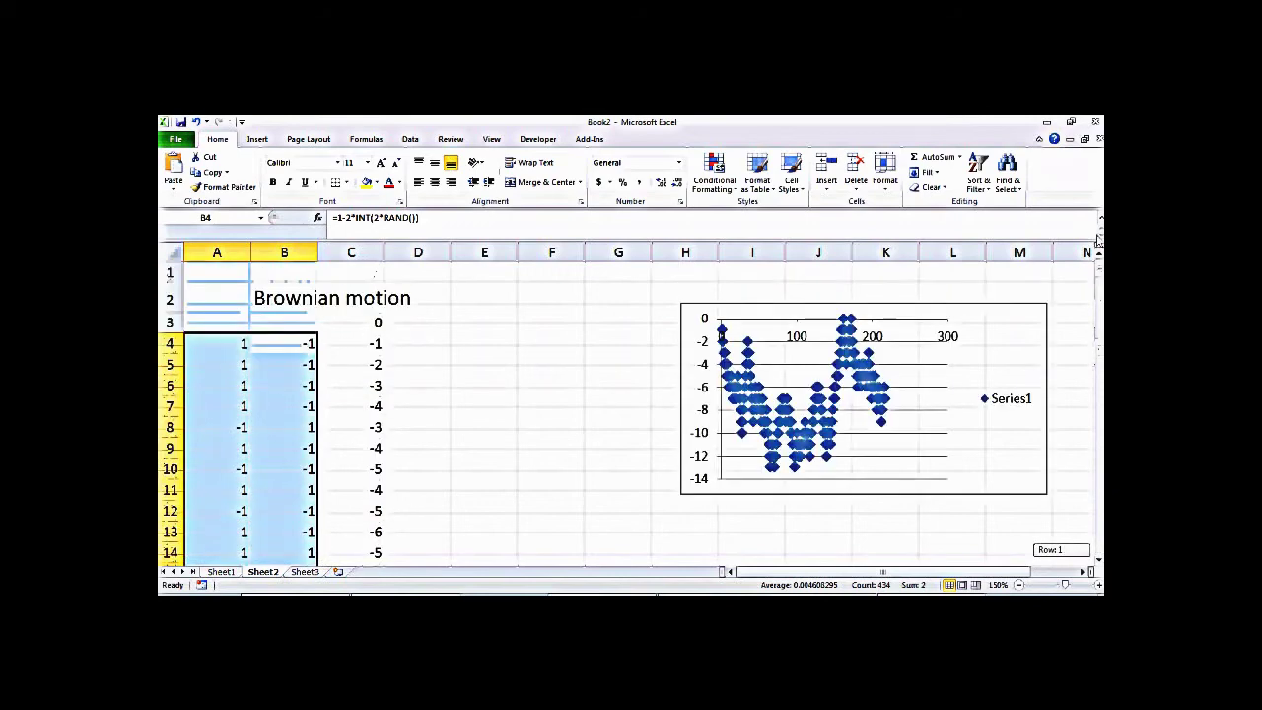
pyautogui.click(418, 387)
pyautogui.doubleClick(240, 345)
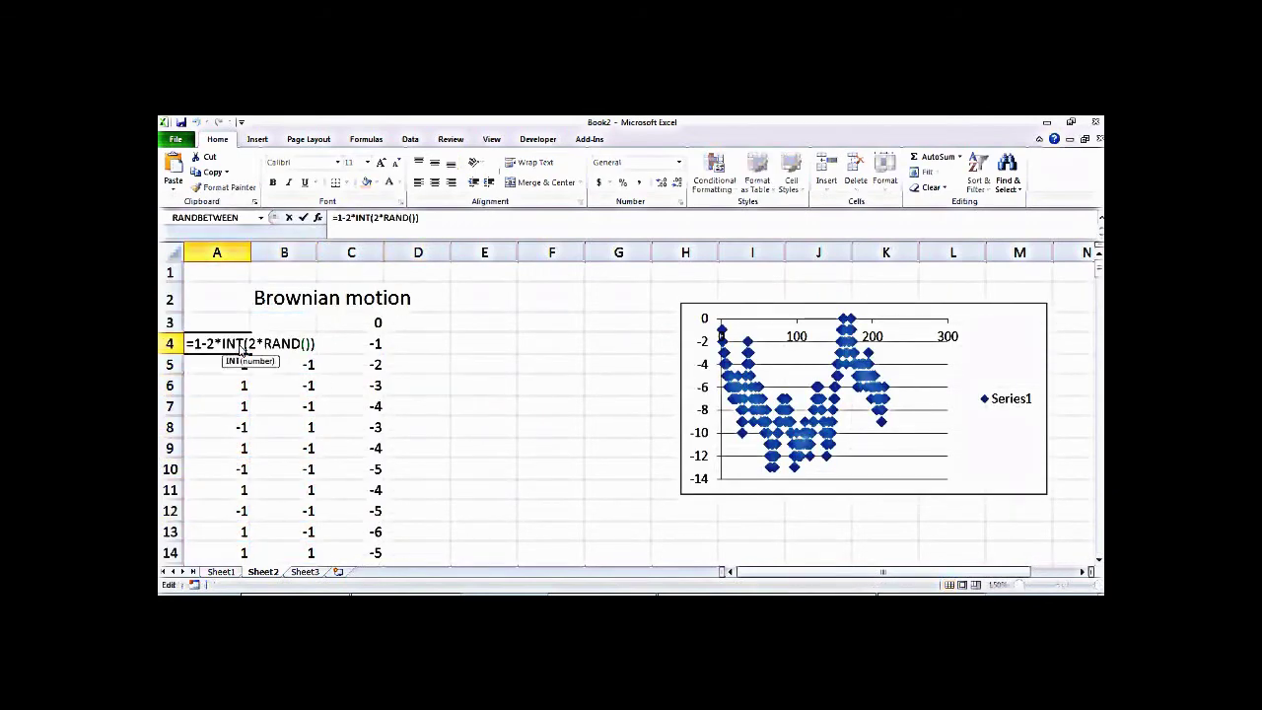
pyautogui.press('Return')
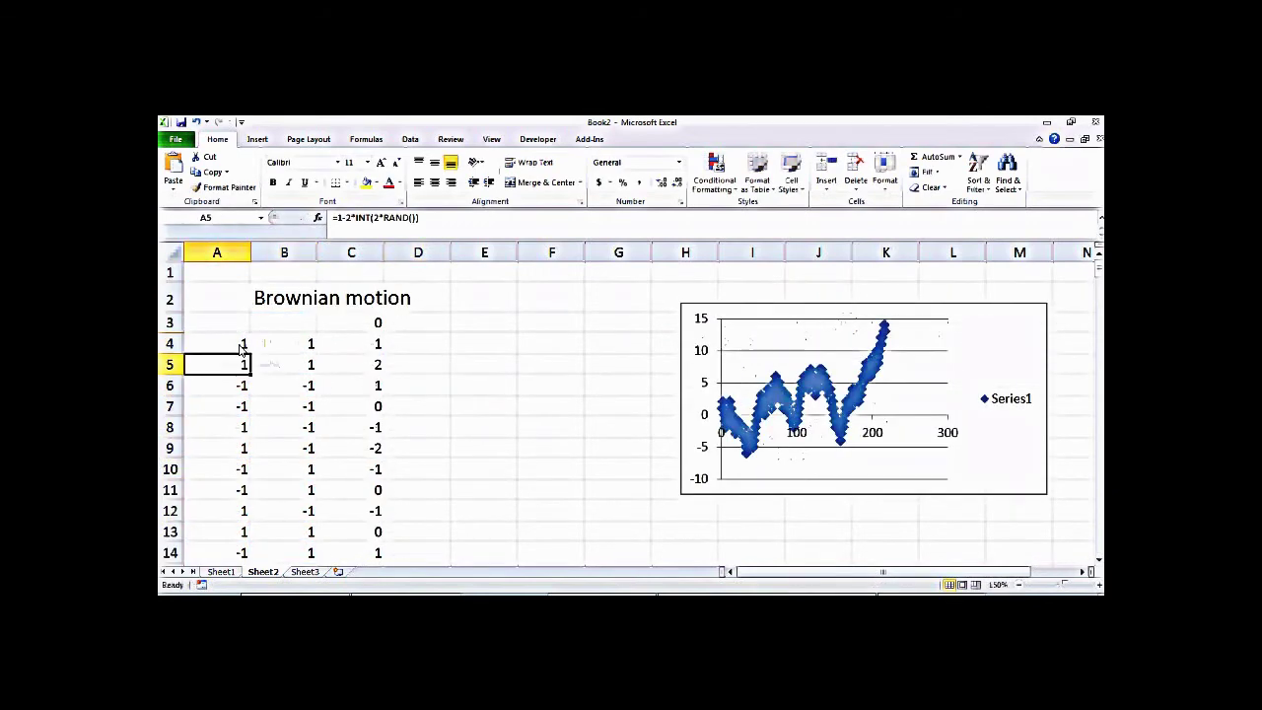
# Start the second walk with 0 in D3 and the formula =D3+A4 in D4
pyautogui.click(423, 324)
pyautogui.write('0')
pyautogui.press('Return')
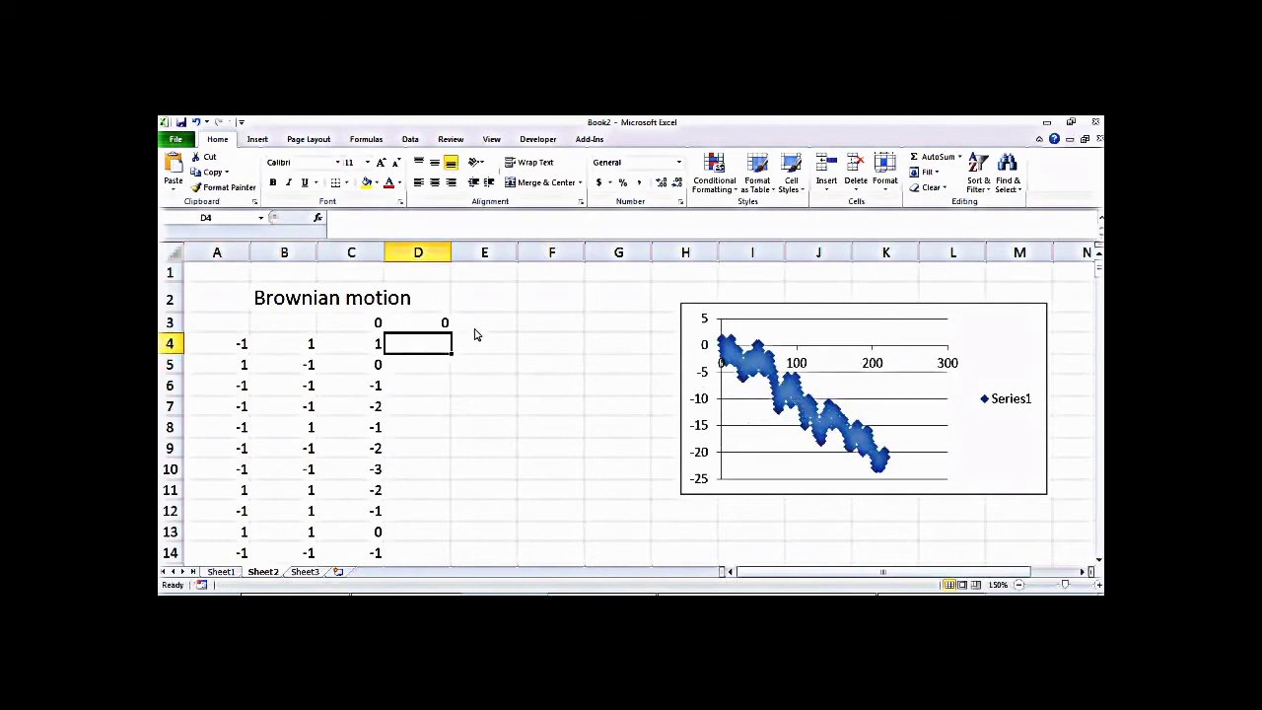
pyautogui.write('=')
pyautogui.press('Left')
pyautogui.write('+')
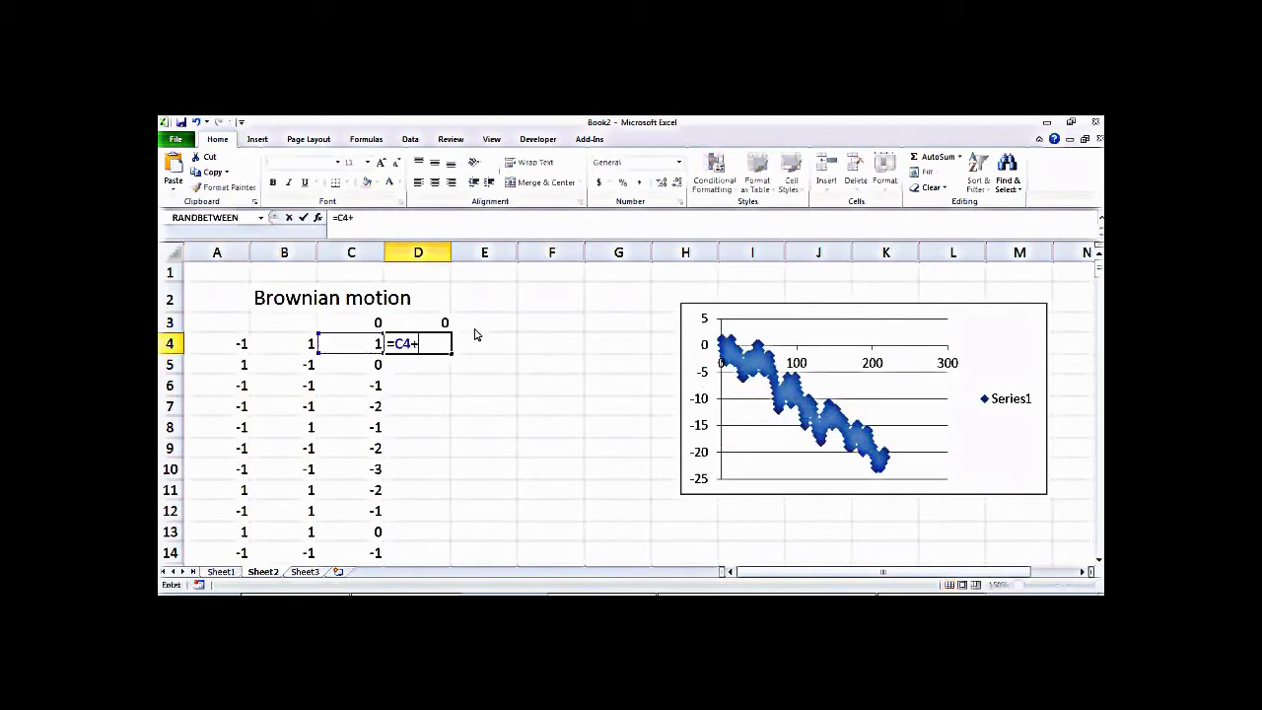
pyautogui.press('BackSpace')
pyautogui.press('BackSpace')
pyautogui.press('BackSpace')
pyautogui.click(437, 328)
pyautogui.write('+')
pyautogui.click(226, 349)
pyautogui.press('Return')
# Fill D4's formula down to row 220 and select both running totals in columns C and D
pyautogui.click(443, 347)
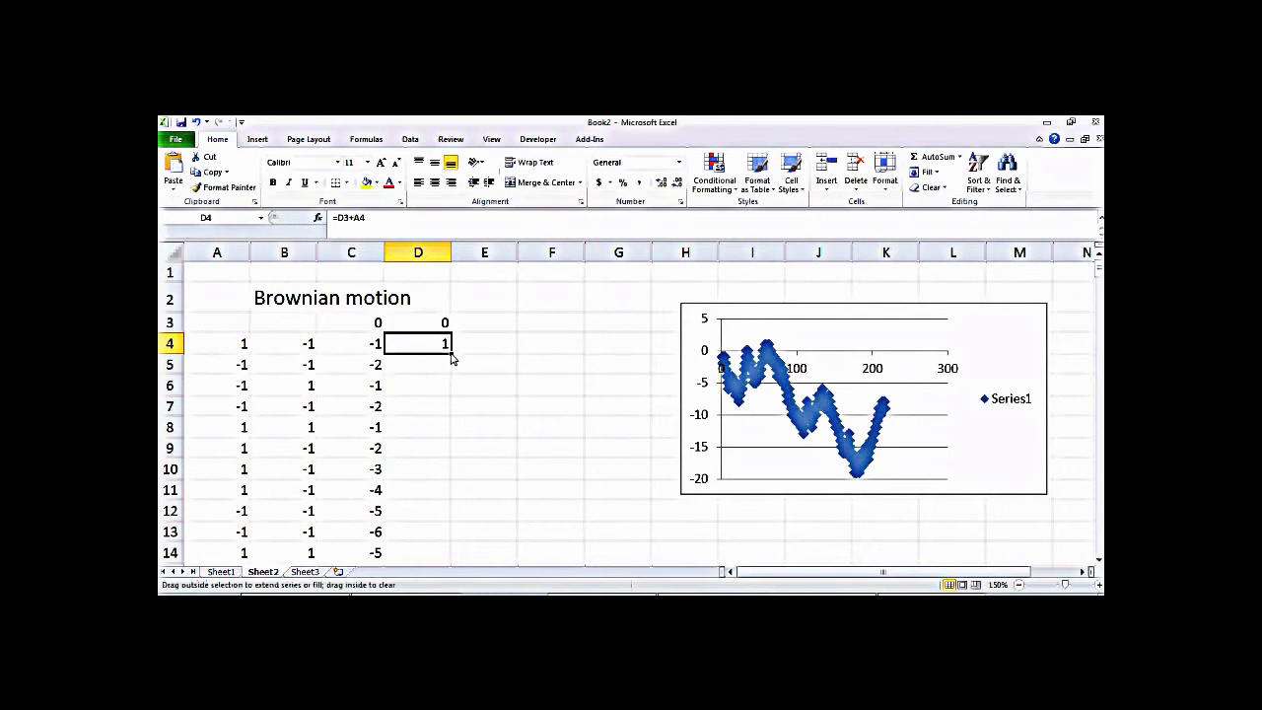
pyautogui.doubleClick(450, 353)
pyautogui.click(506, 351)
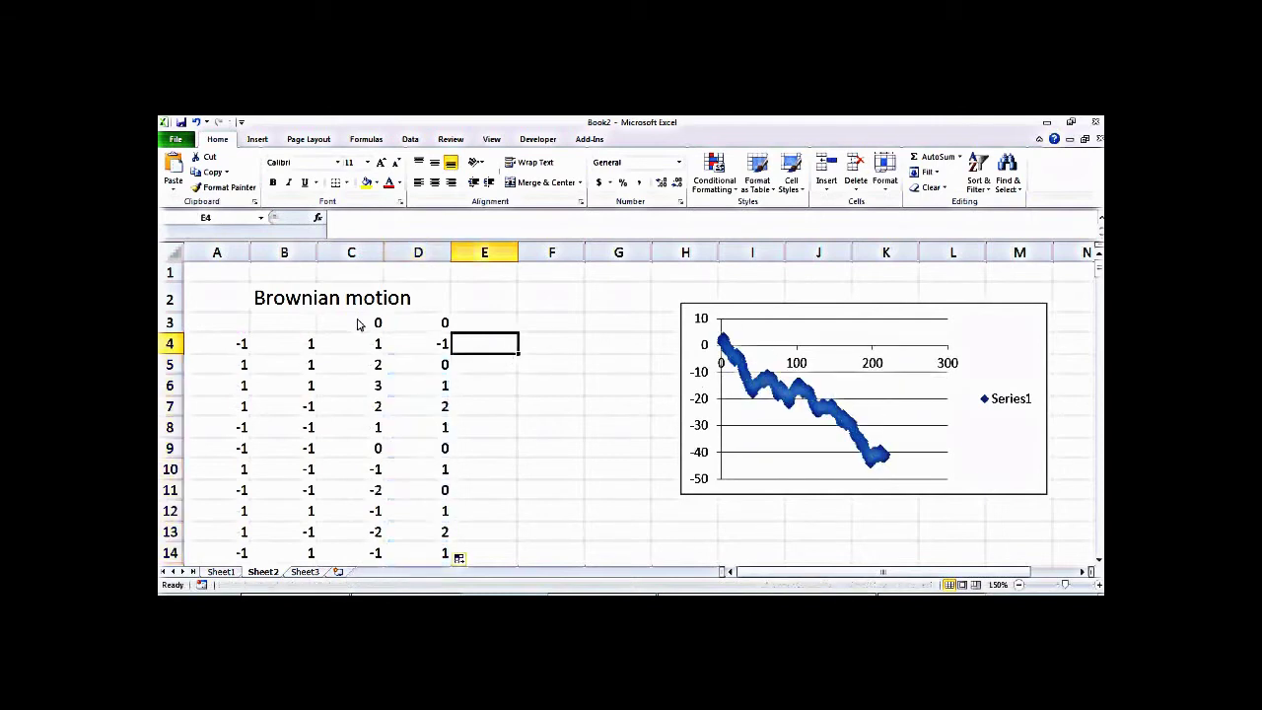
pyautogui.moveTo(374, 353); pyautogui.dragTo(444, 533)
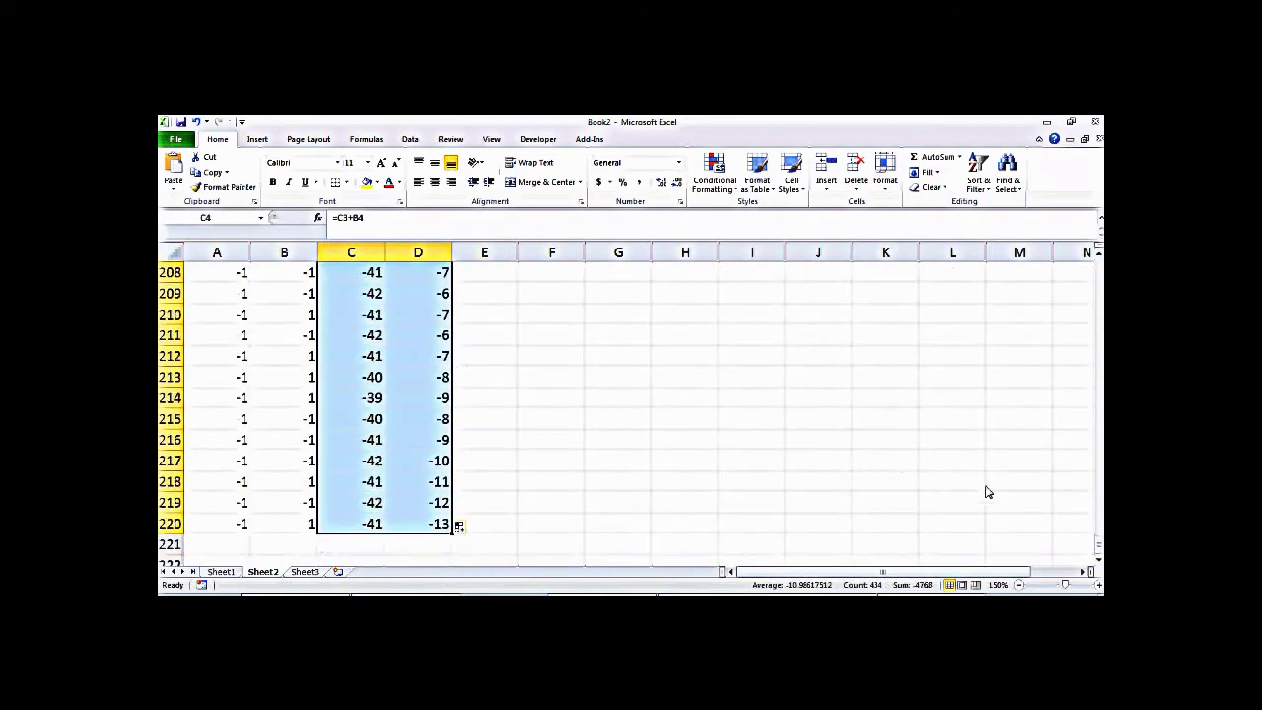
pyautogui.moveTo(1099, 548); pyautogui.dragTo(1099, 262)
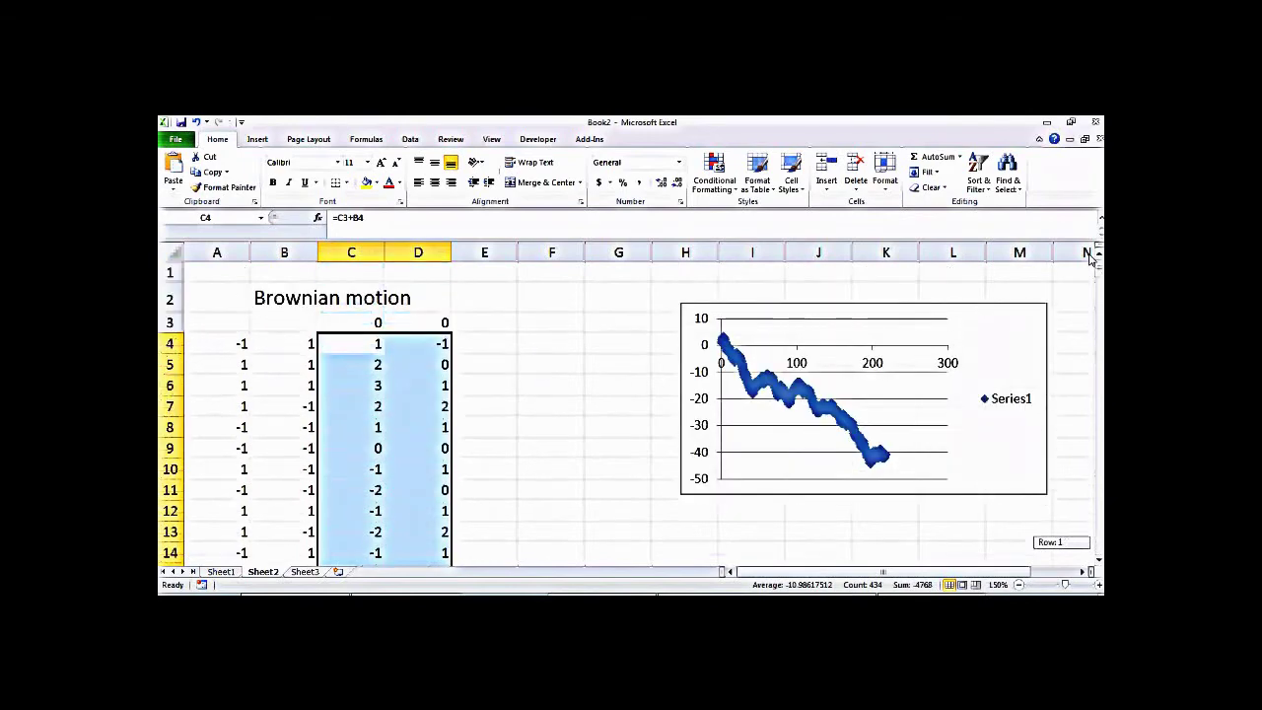
# Insert a markers-only scatter chart of columns C and D and resize it
pyautogui.click(257, 139)
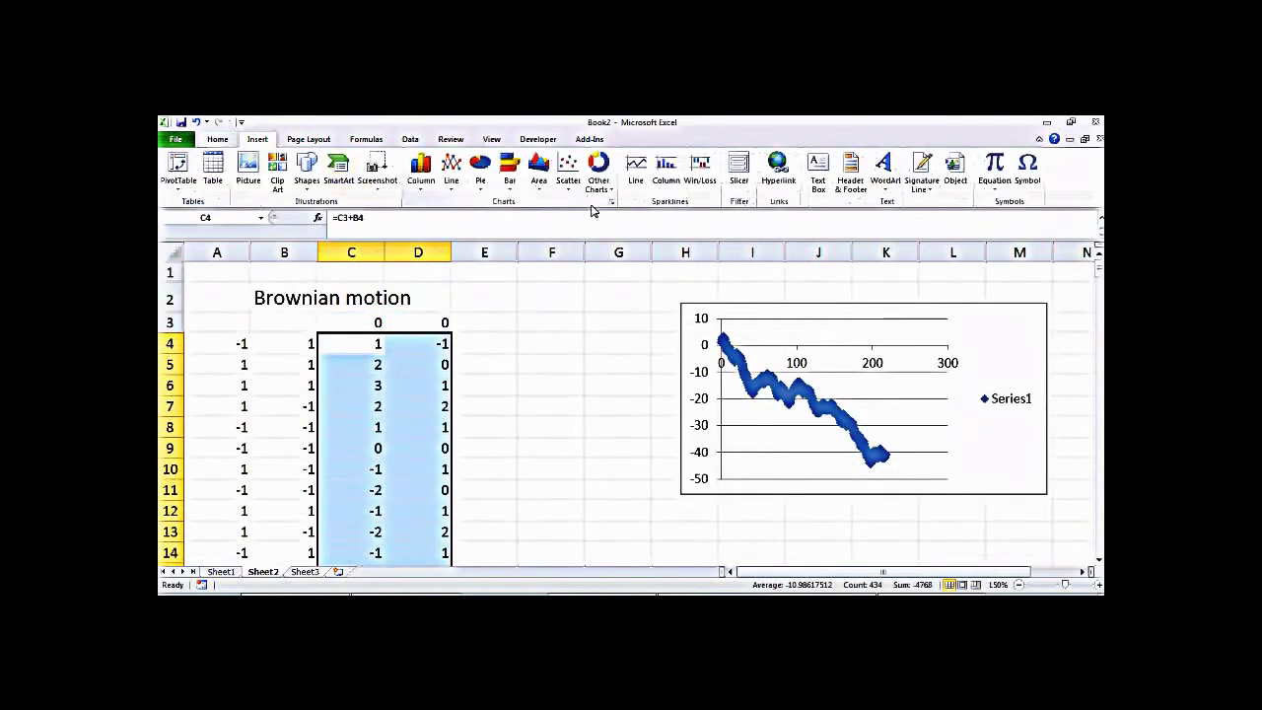
pyautogui.click(572, 178)
pyautogui.click(574, 229)
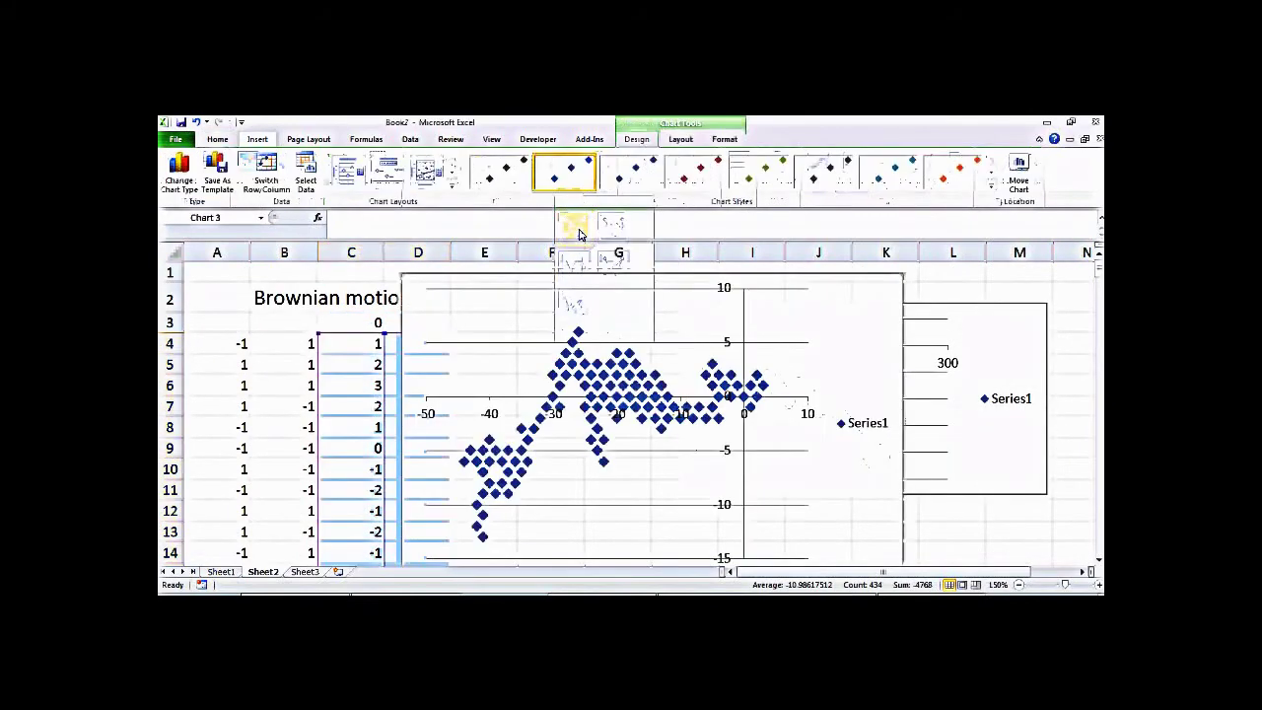
pyautogui.moveTo(903, 278); pyautogui.dragTo(656, 329)
pyautogui.moveTo(687, 473)
pyautogui.mouseDown()
pyautogui.moveTo(746, 516)
pyautogui.moveTo(696, 475)
pyautogui.mouseUp()
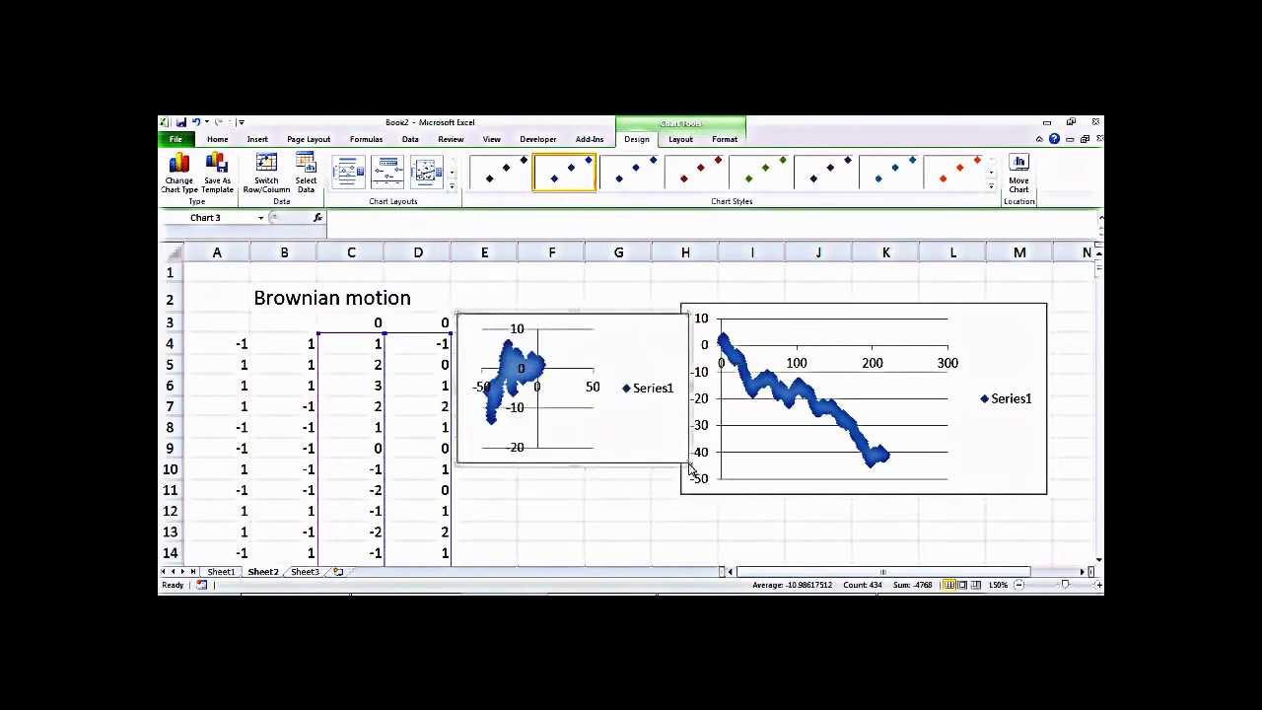
pyautogui.moveTo(690, 469); pyautogui.dragTo(779, 323)
pyautogui.scroll(3, 976, 315)
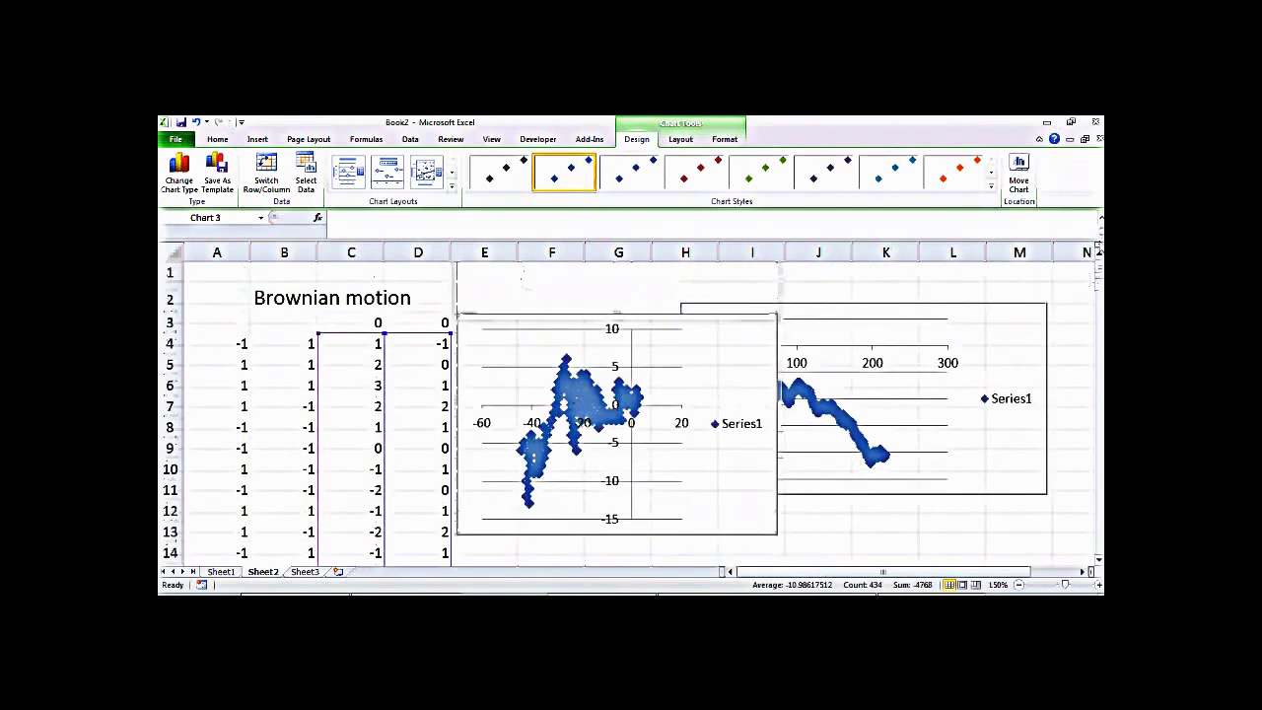
# Move and shrink the original chart, and delete the Series1 legend from both charts
pyautogui.moveTo(914, 313); pyautogui.dragTo(973, 317)
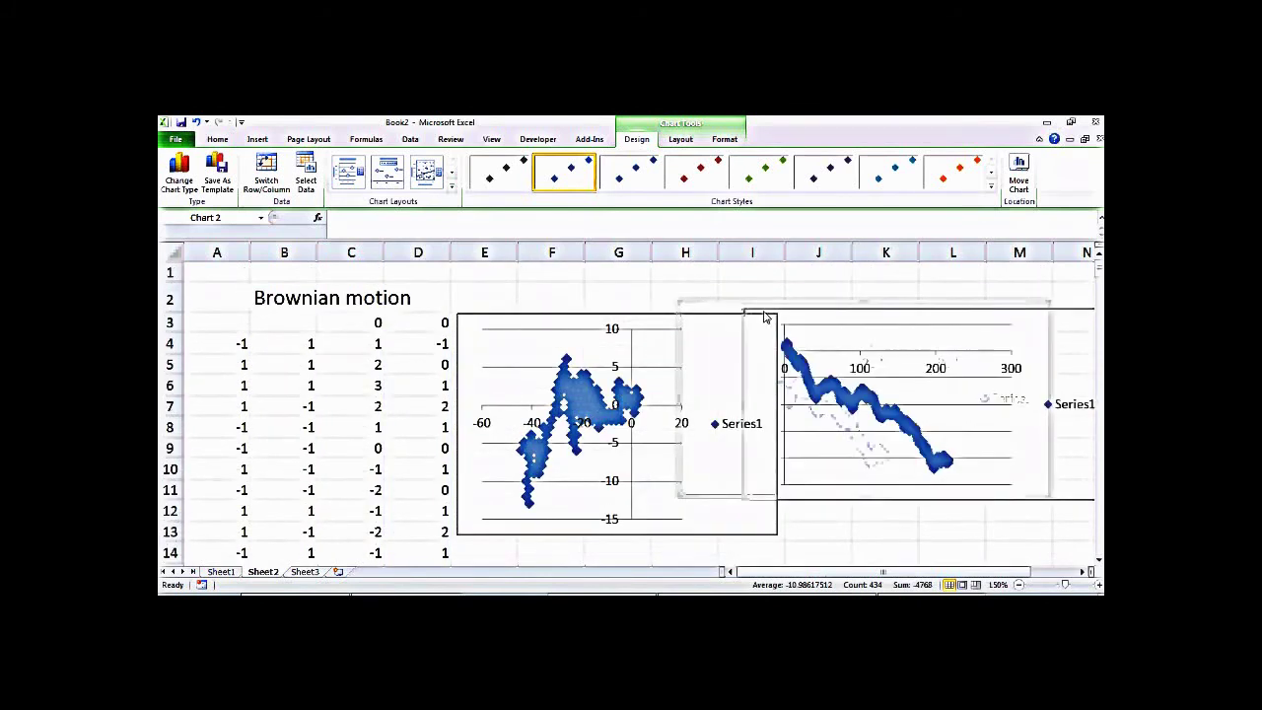
pyautogui.moveTo(746, 315); pyautogui.dragTo(829, 327)
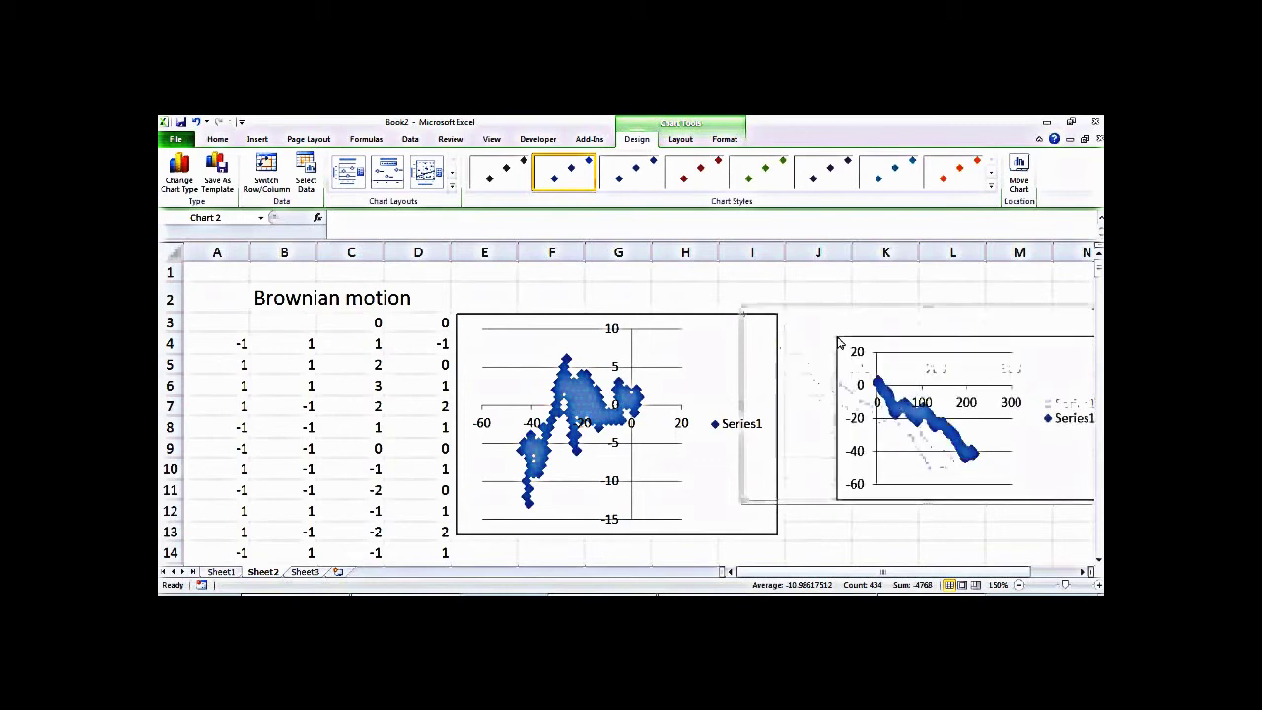
pyautogui.moveTo(913, 324); pyautogui.dragTo(896, 290)
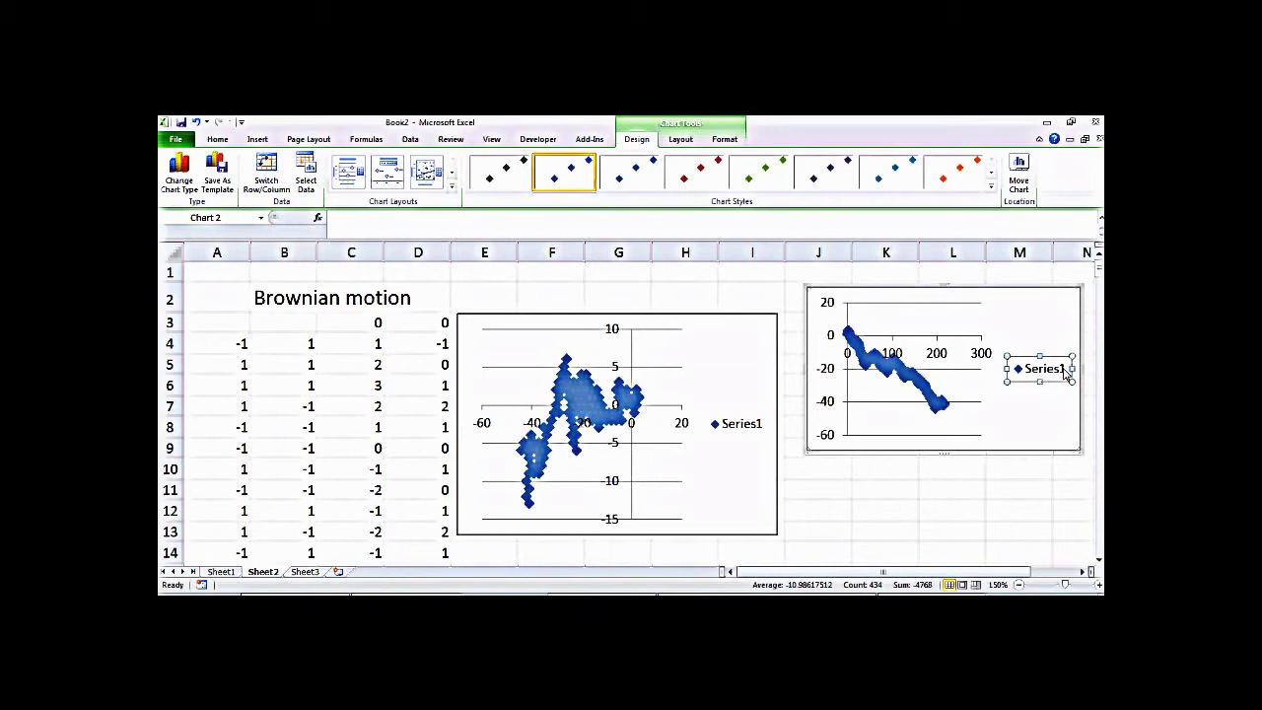
pyautogui.press('Delete')
pyautogui.click(734, 440)
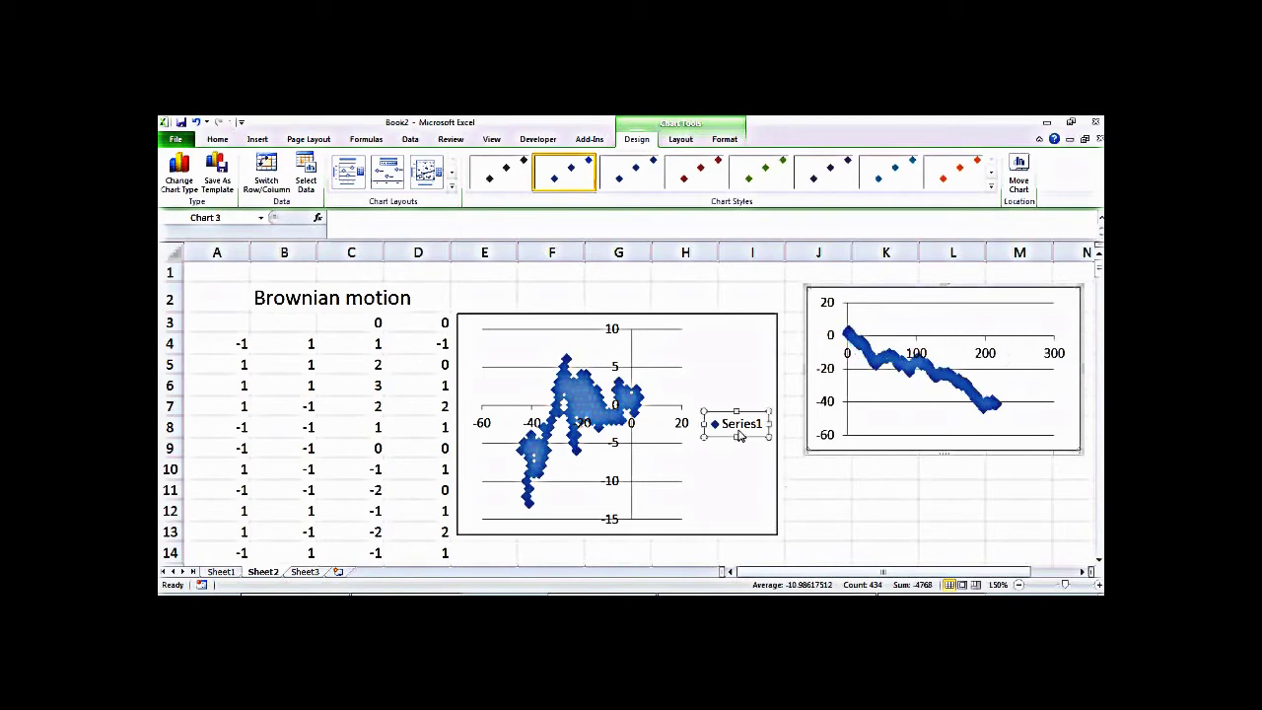
pyautogui.press('Delete')
pyautogui.click(825, 513)
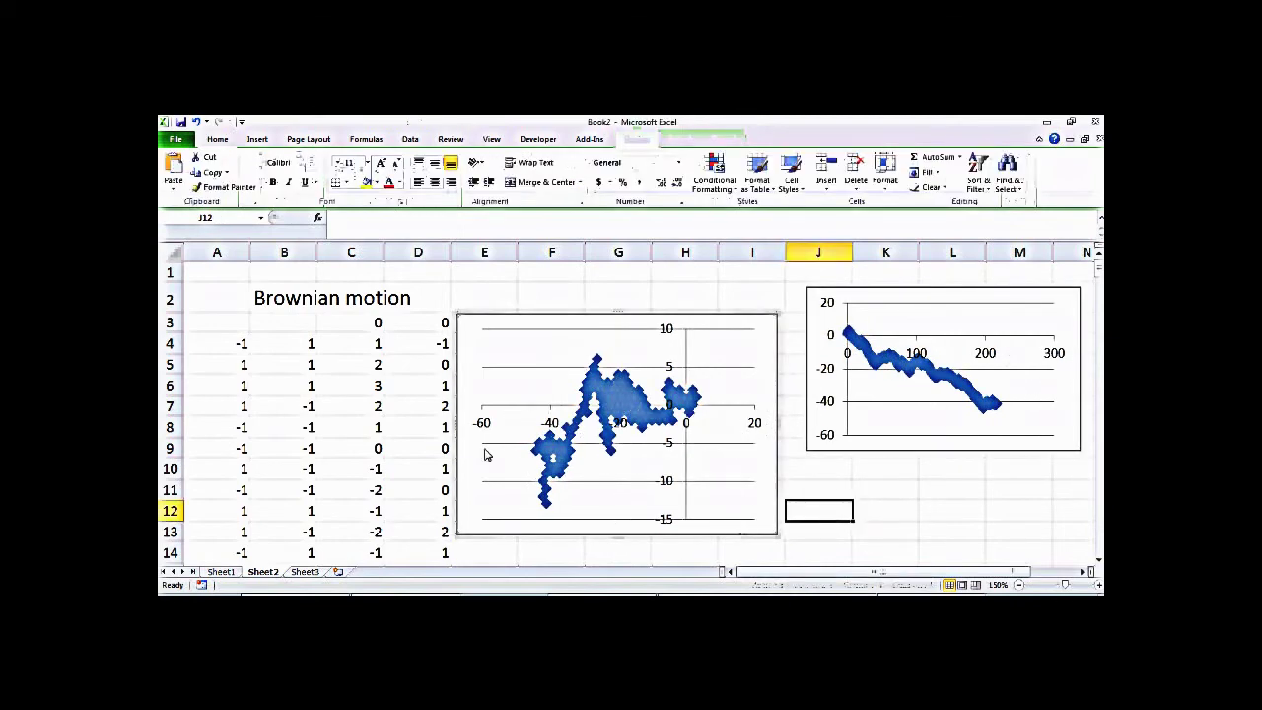
# Regenerate both random walks three times from C4, then select the first formula row A4:D4
pyautogui.doubleClick(363, 345)
pyautogui.press('Return')
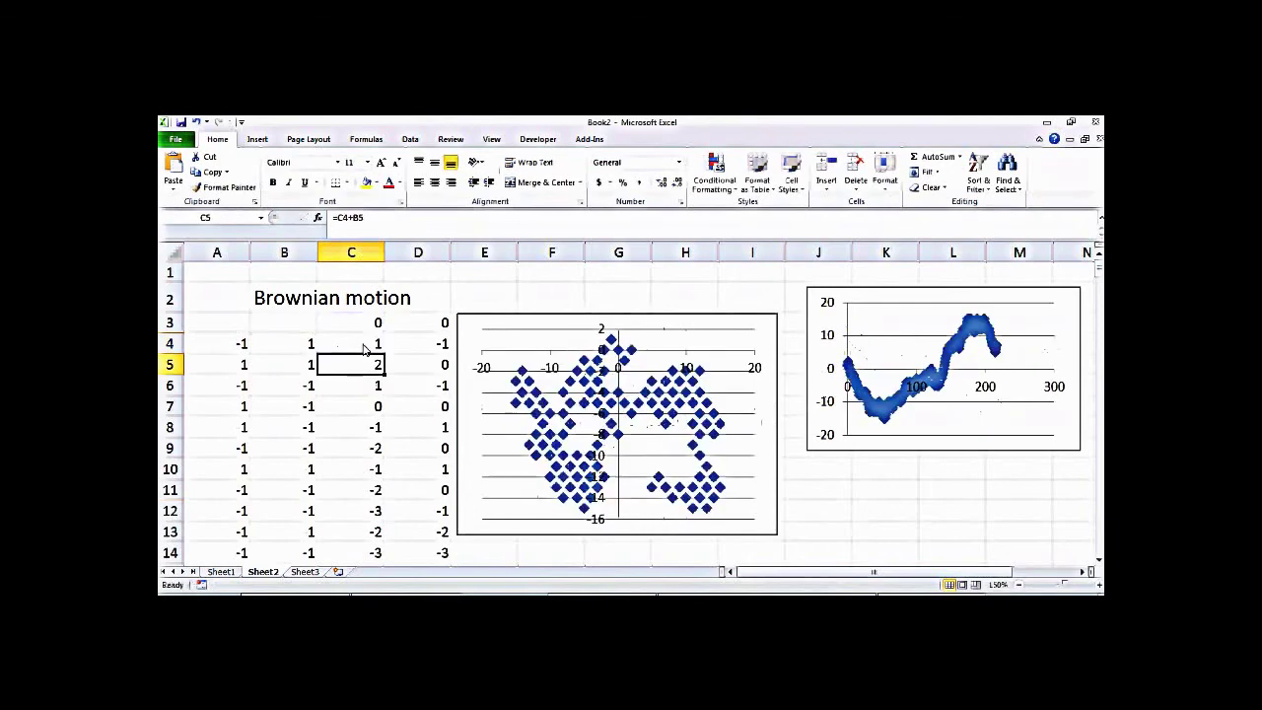
pyautogui.click(363, 345)
pyautogui.doubleClick(362, 345)
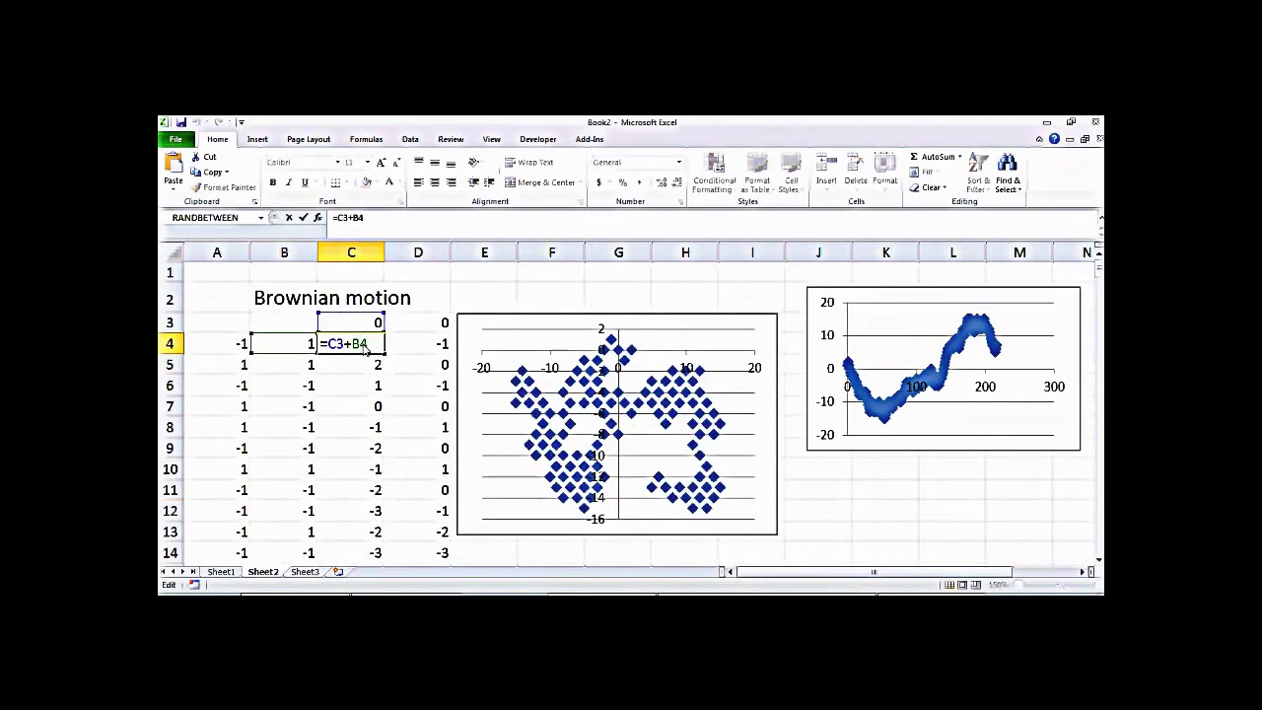
pyautogui.press('Return')
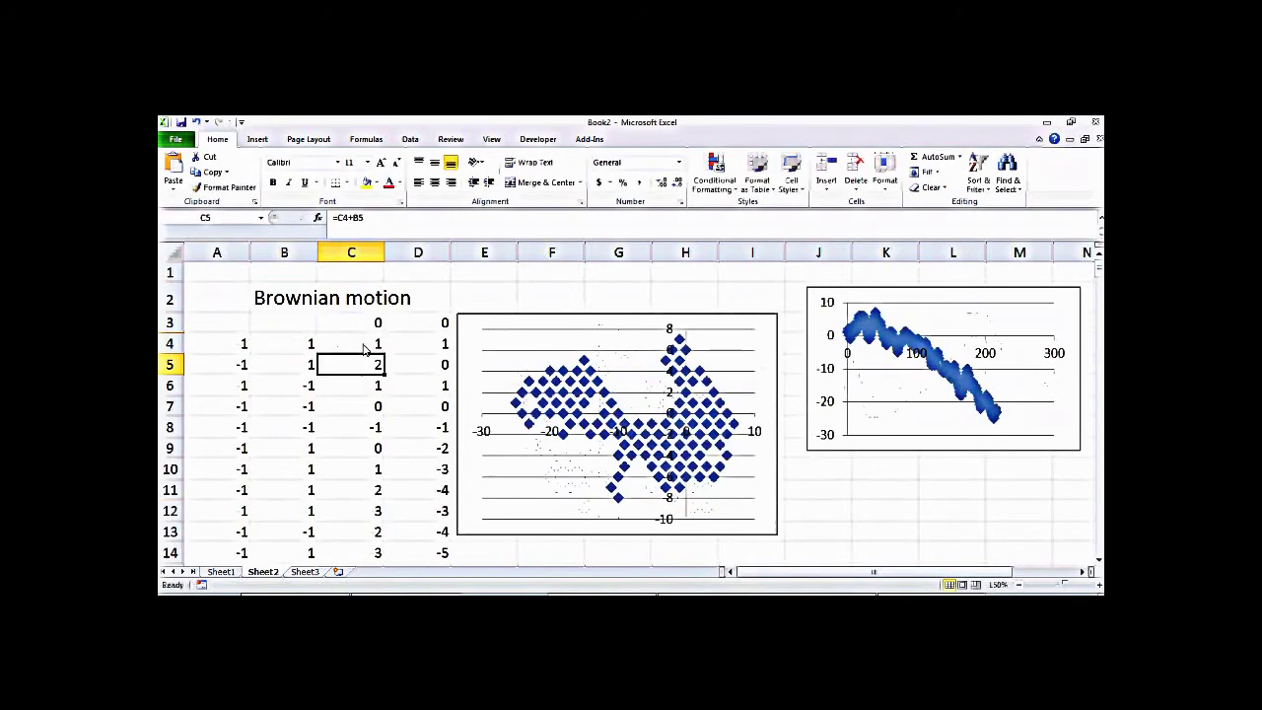
pyautogui.click(362, 345)
pyautogui.doubleClick(363, 345)
pyautogui.press('Return')
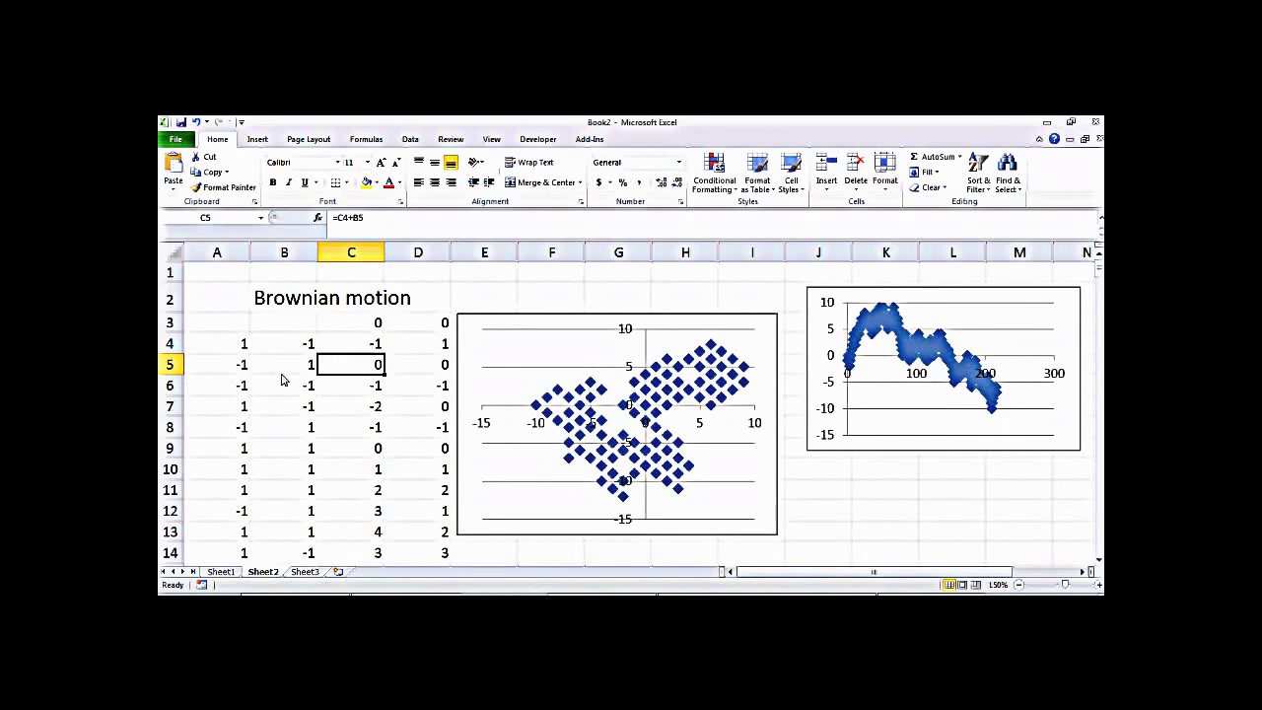
pyautogui.moveTo(243, 347); pyautogui.dragTo(411, 434)
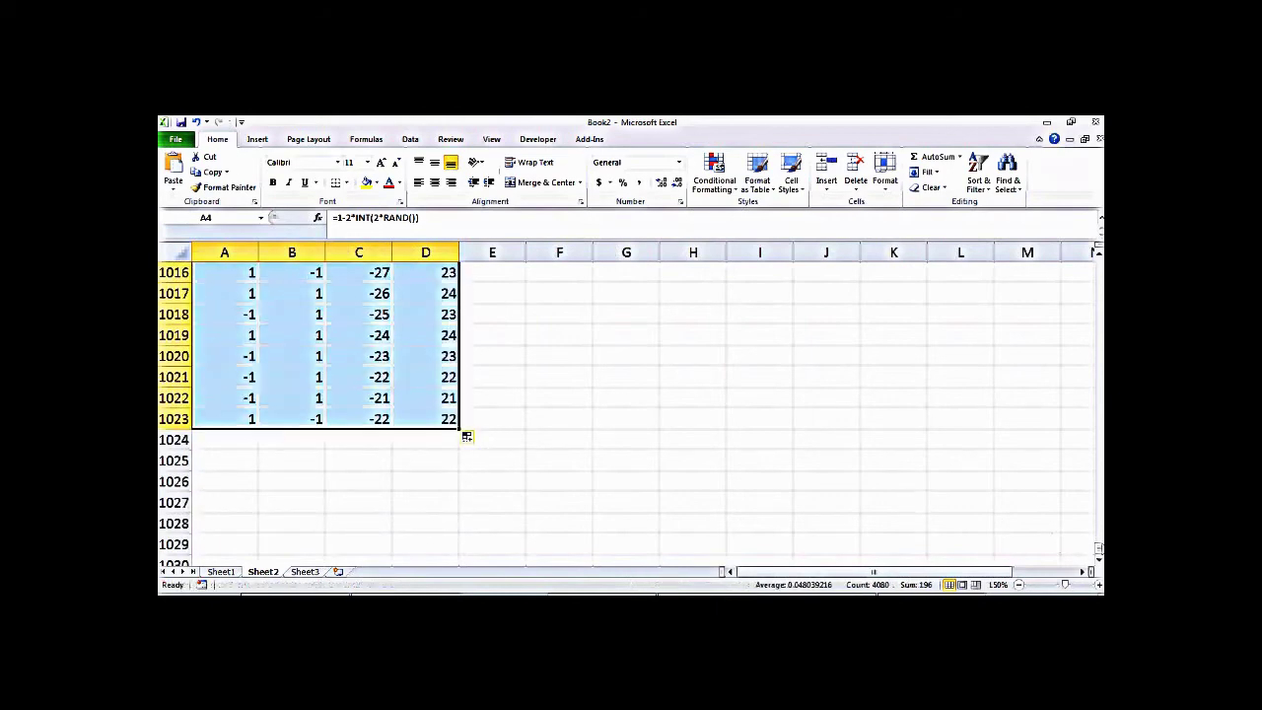
# Delete the old scatter chart and fill the C4:D4 position formulas down to row 1023
pyautogui.moveTo(1097, 547); pyautogui.dragTo(1098, 262)
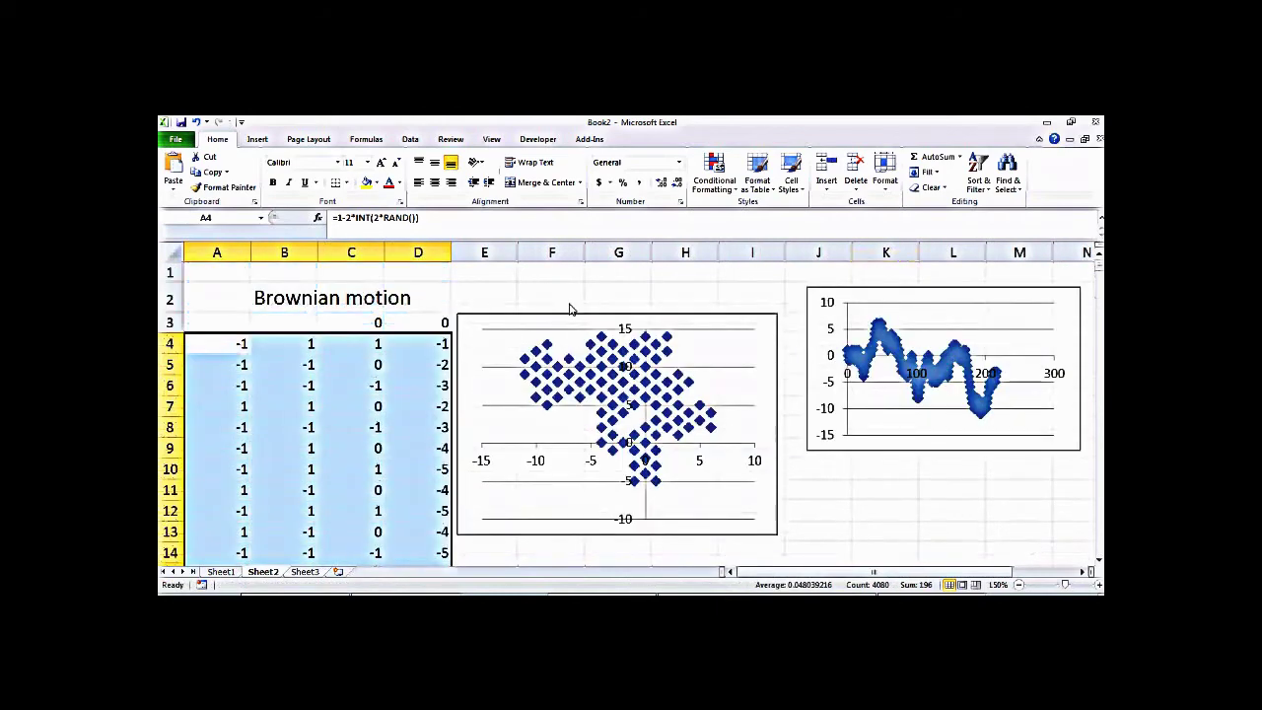
pyautogui.click(608, 324)
pyautogui.press('Delete')
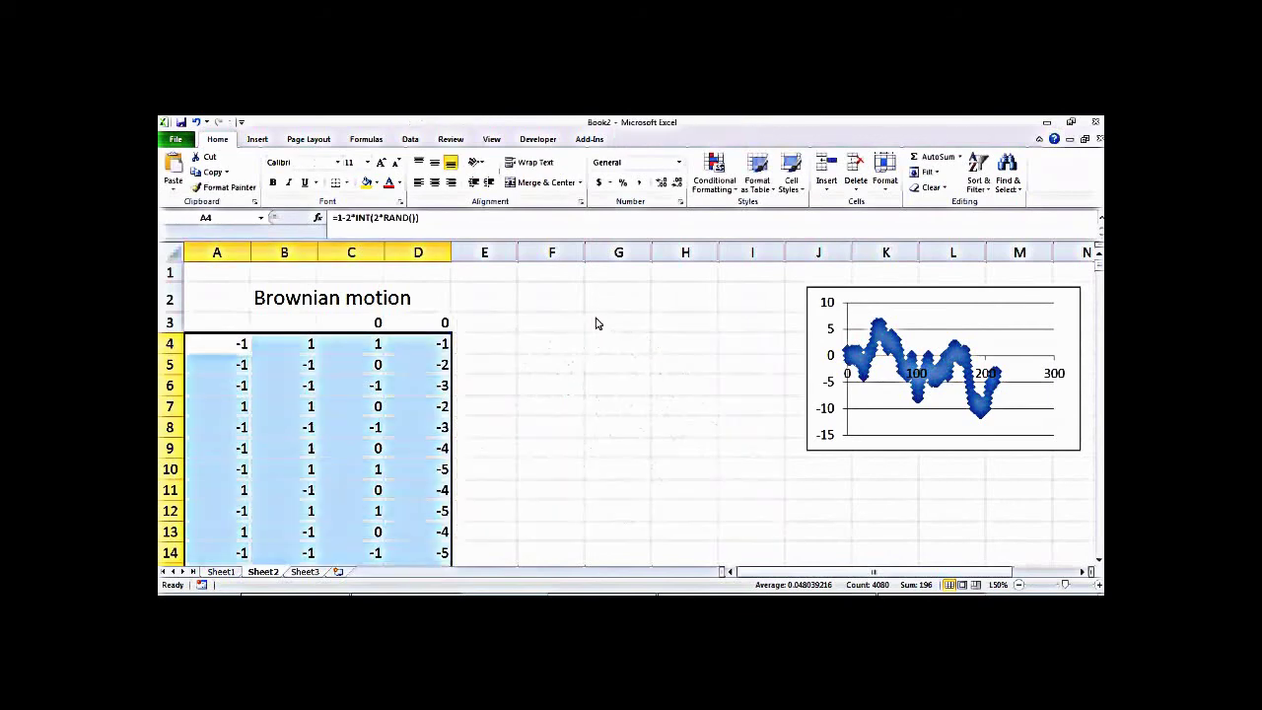
pyautogui.moveTo(371, 345); pyautogui.dragTo(439, 344)
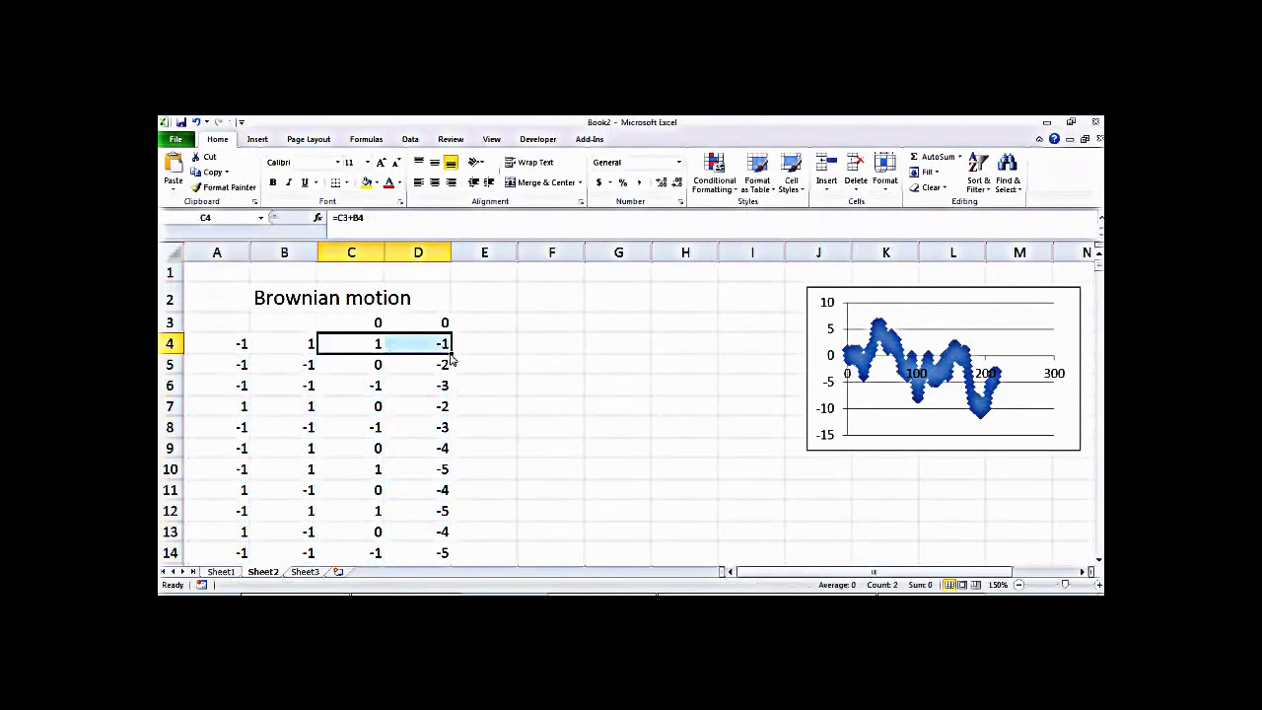
pyautogui.doubleClick(451, 354)
# Insert a markers-only scatter chart of columns C and D and shrink it
pyautogui.click(256, 139)
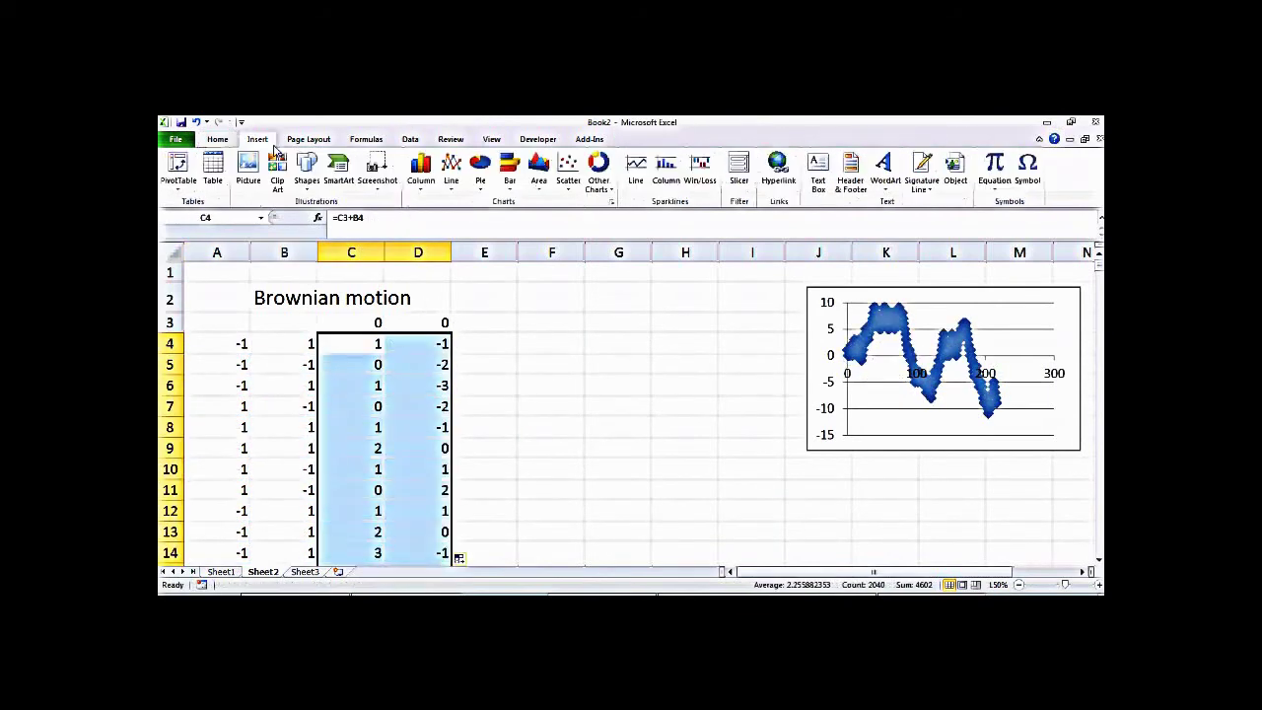
pyautogui.click(568, 172)
pyautogui.click(575, 229)
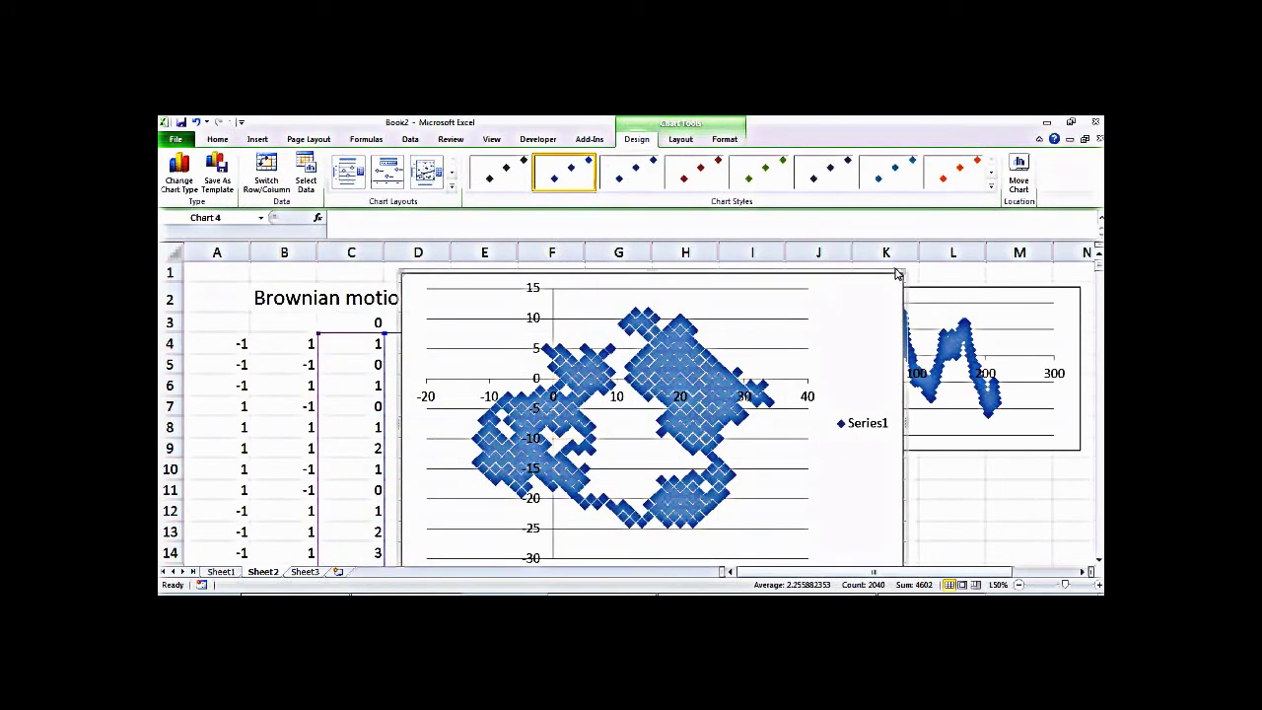
pyautogui.moveTo(907, 280); pyautogui.dragTo(694, 317)
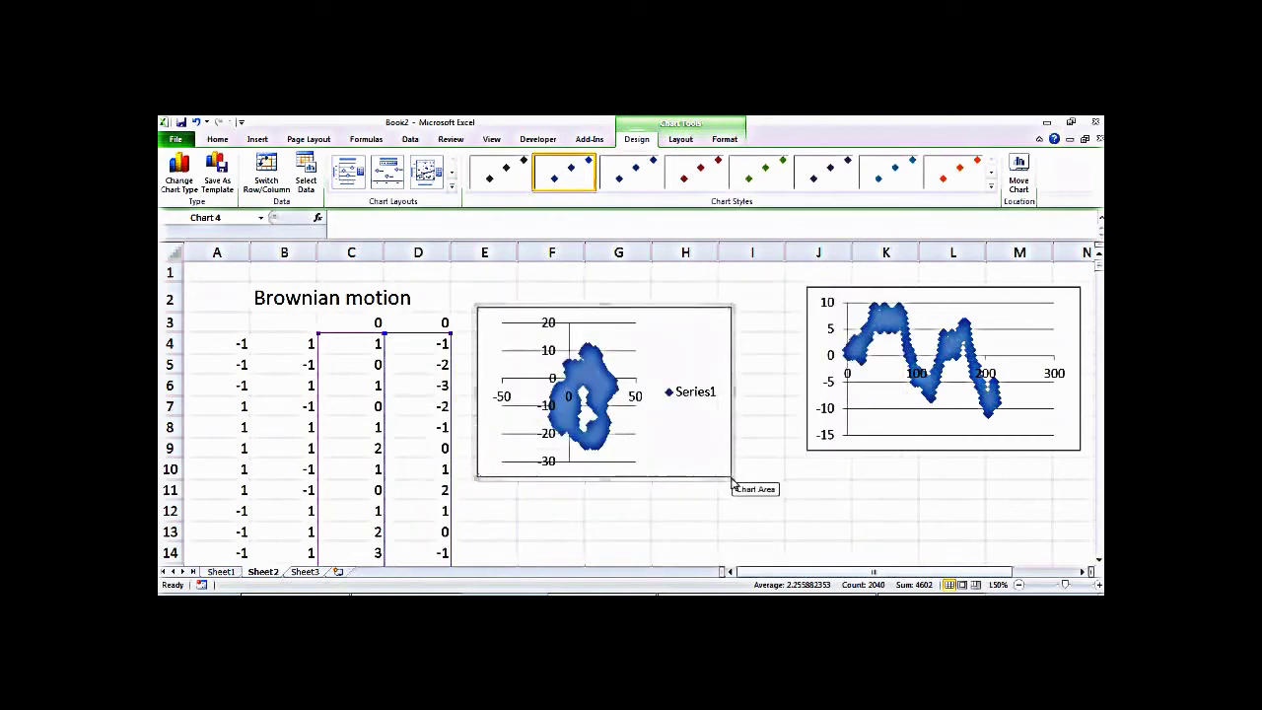
# Enlarge the scatter chart slightly and regenerate the random walk twice from C4
pyautogui.moveTo(733, 484); pyautogui.dragTo(779, 515)
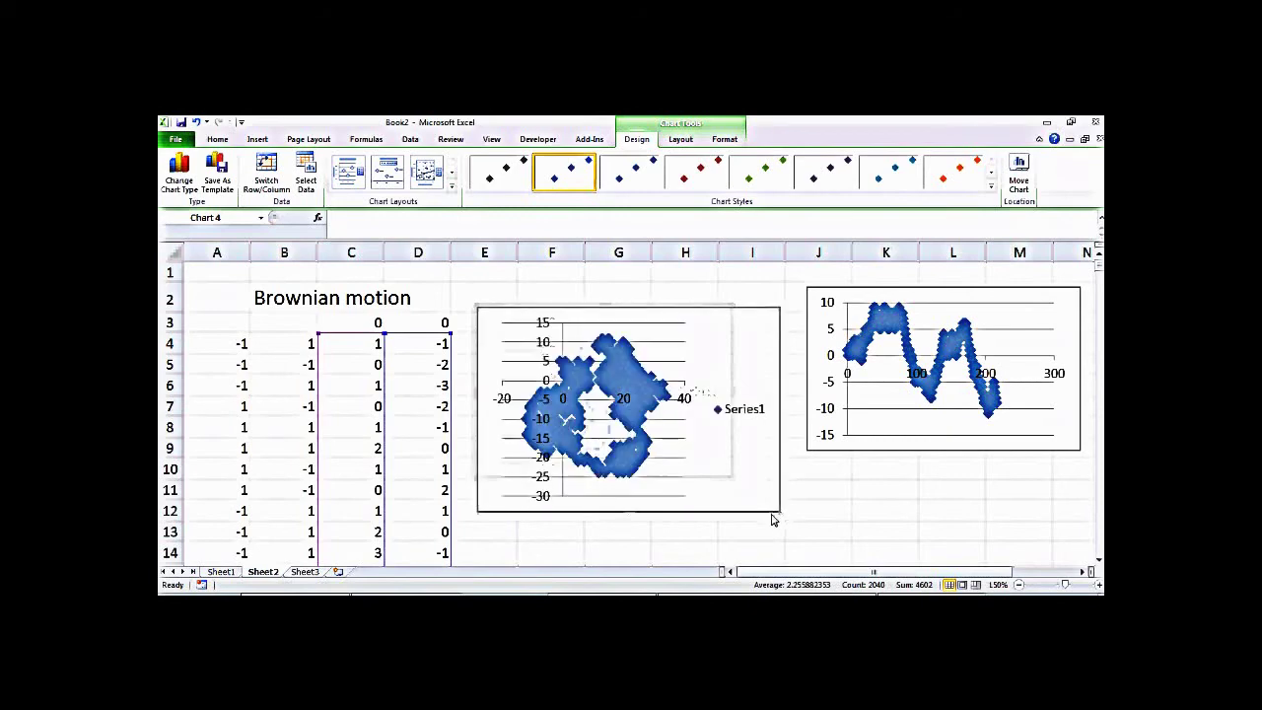
pyautogui.click(496, 546)
pyautogui.doubleClick(374, 345)
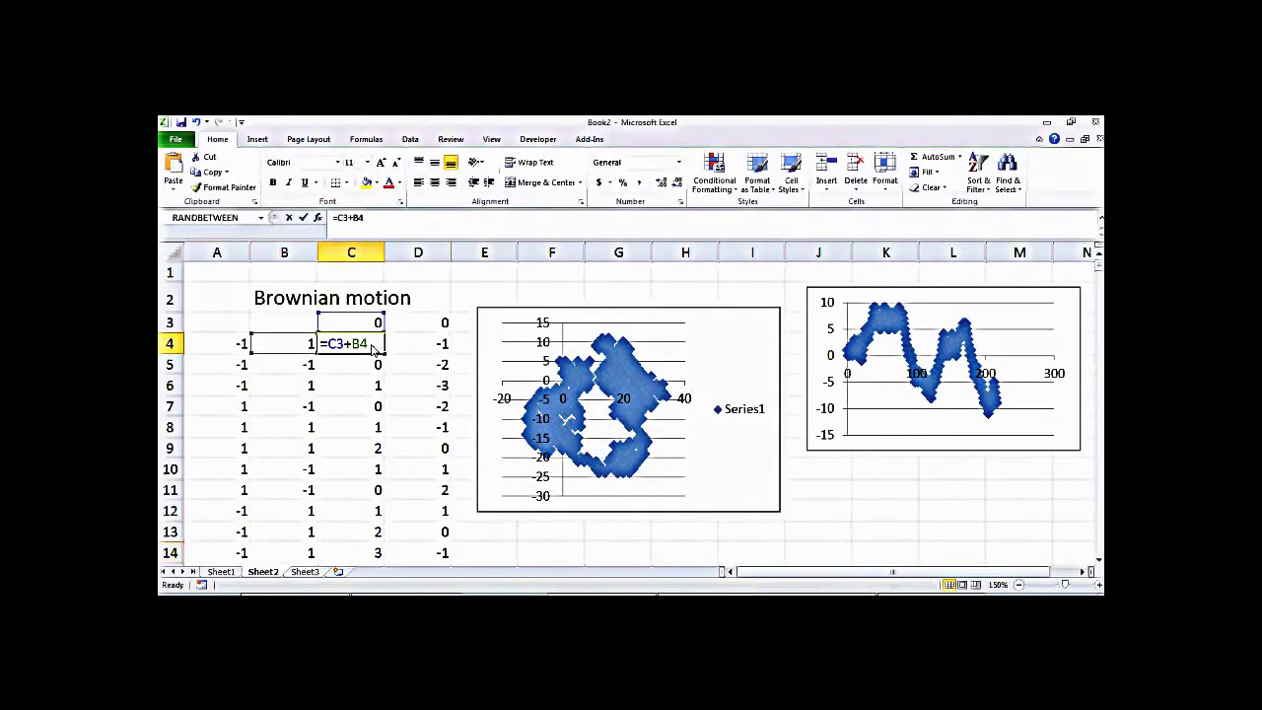
pyautogui.press('Return')
pyautogui.doubleClick(375, 345)
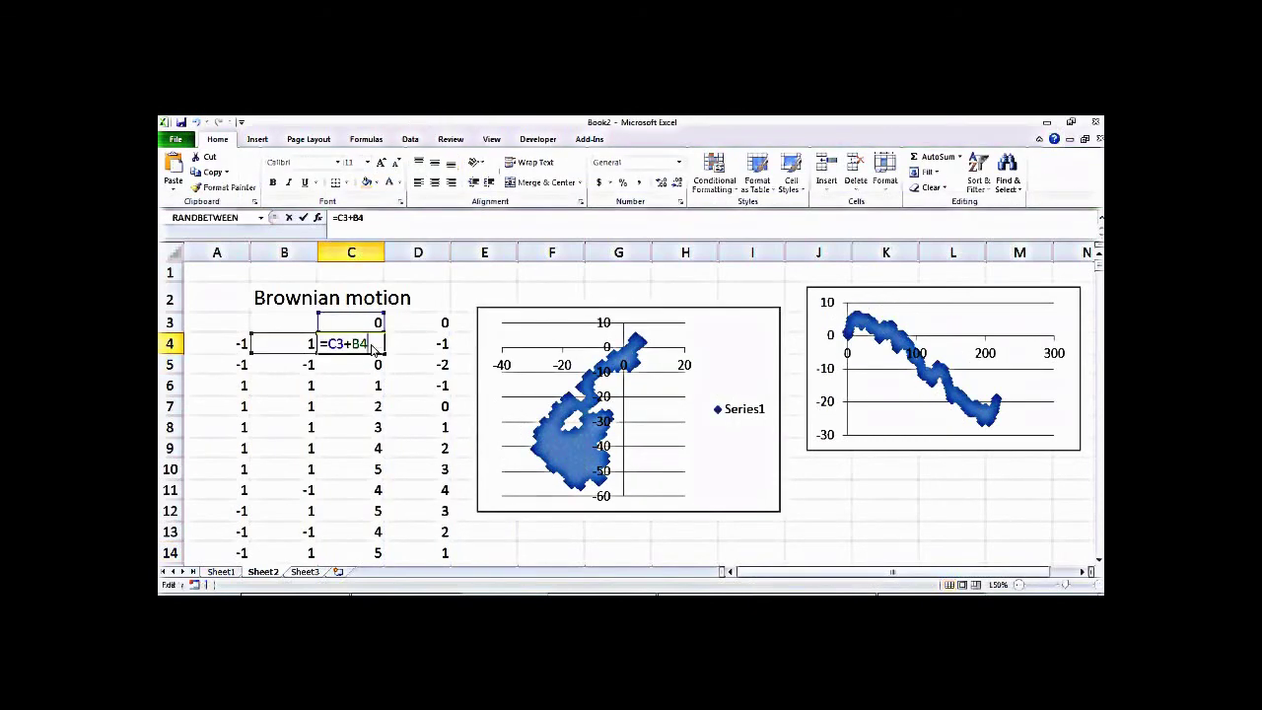
pyautogui.press('Return')
# Format the data series with marker type None and a solid connecting line
pyautogui.rightClick(623, 399)
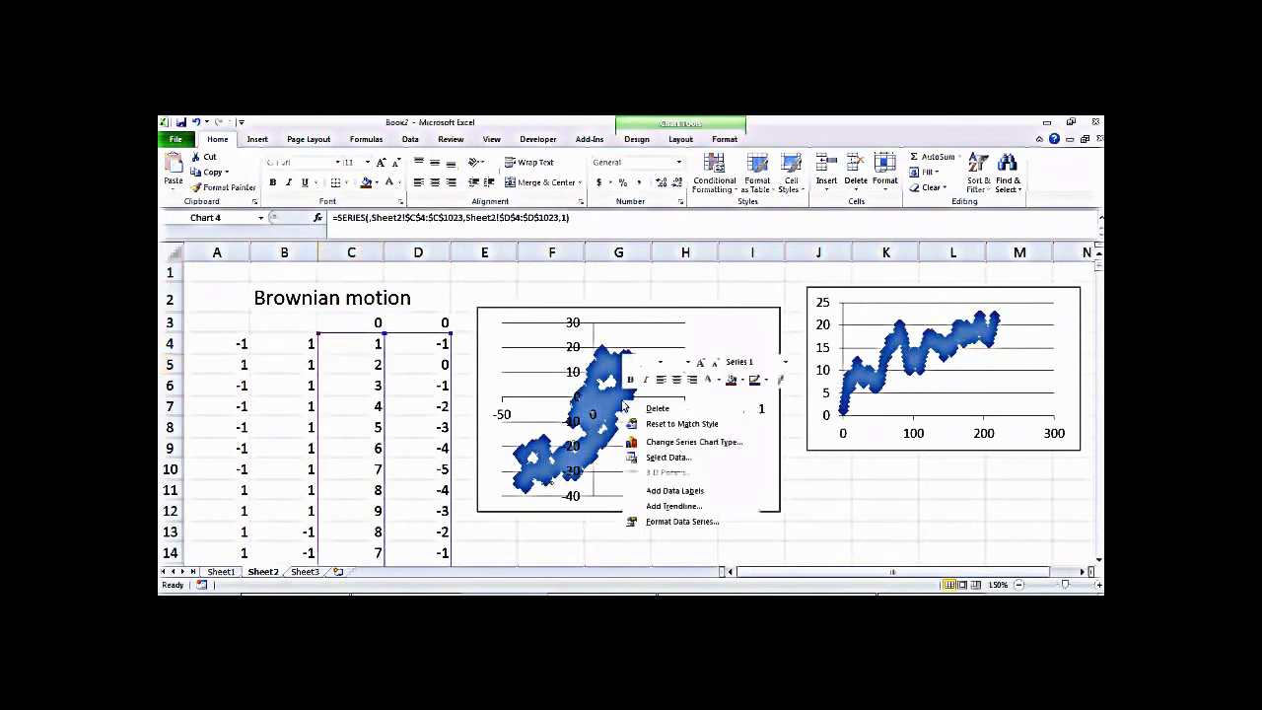
pyautogui.click(677, 522)
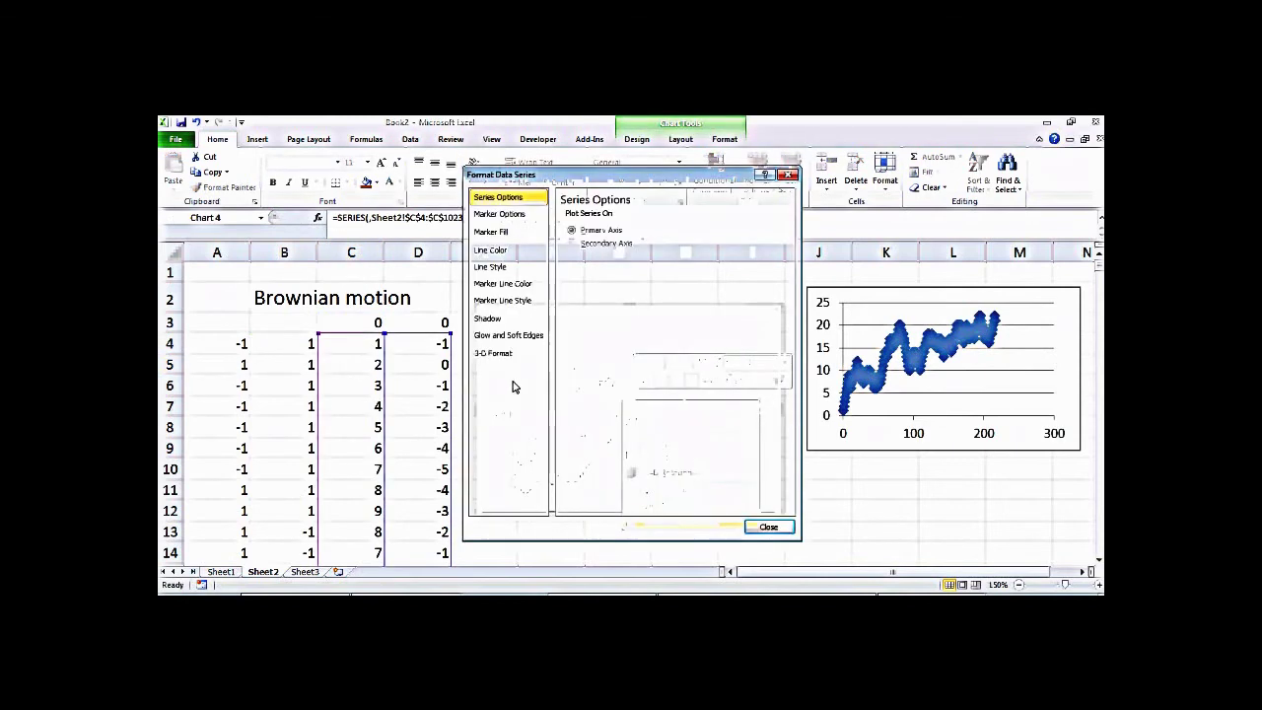
pyautogui.click(498, 214)
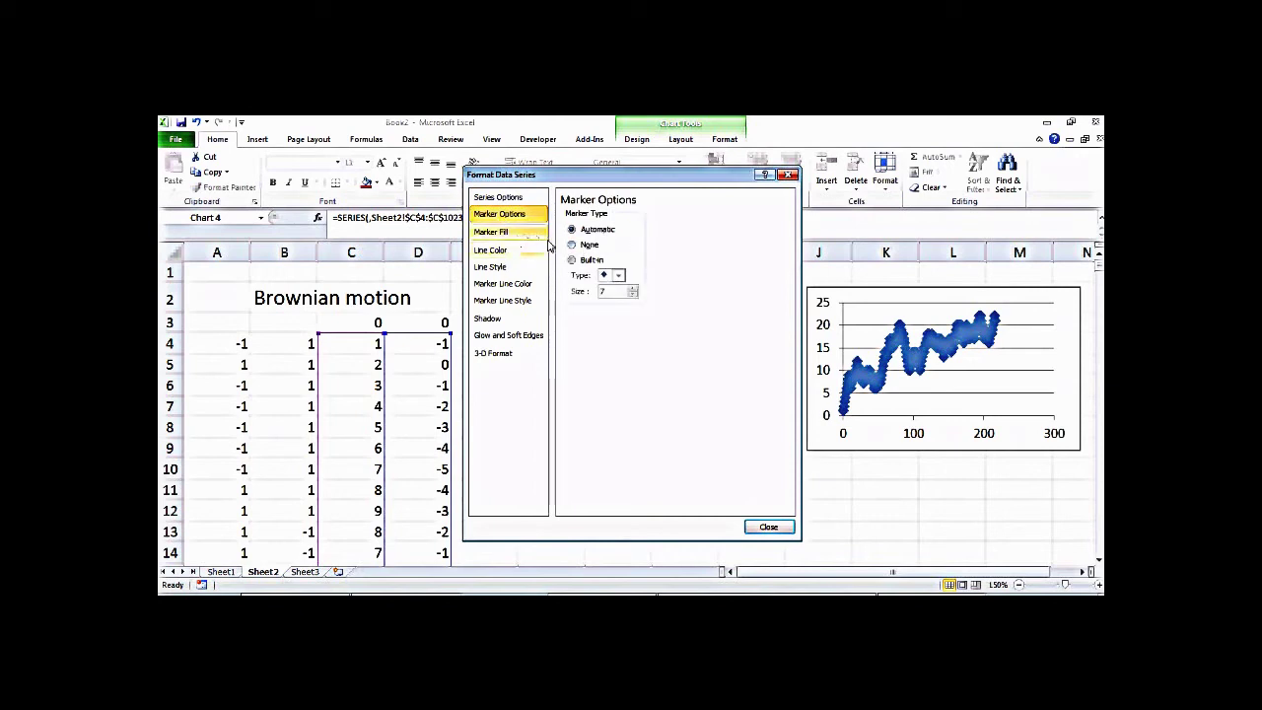
pyautogui.click(579, 245)
pyautogui.click(515, 251)
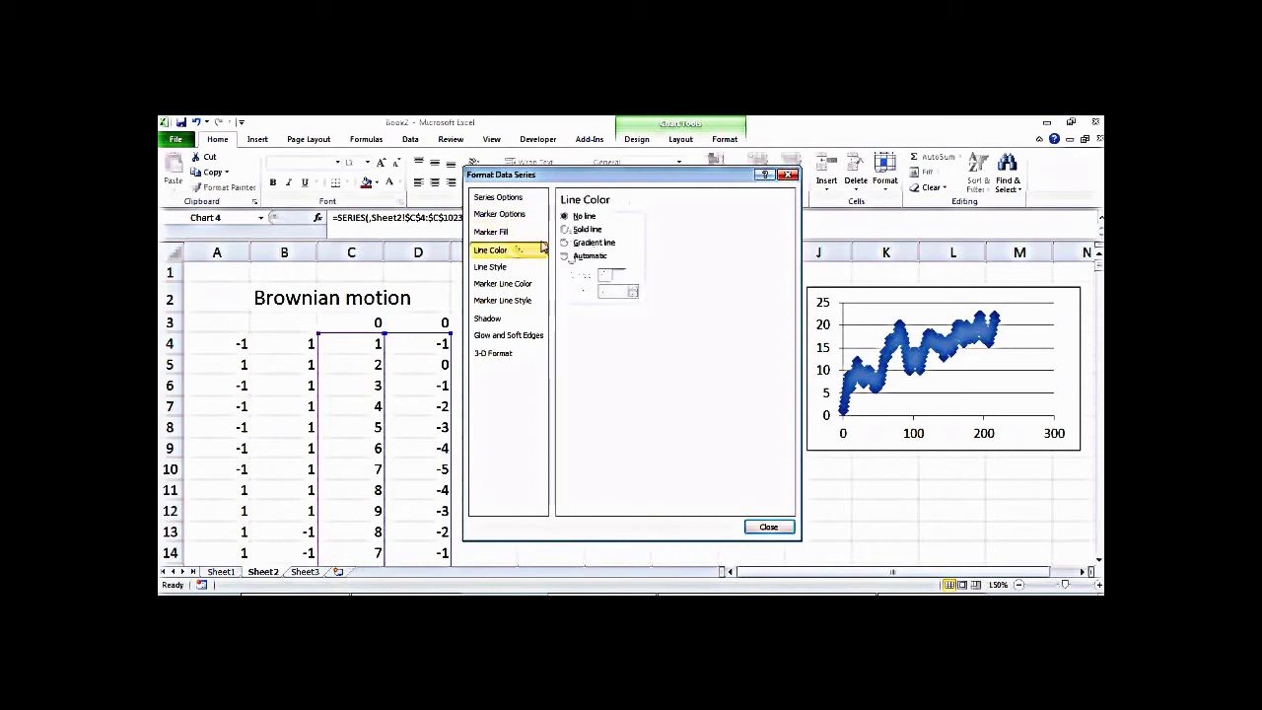
pyautogui.click(581, 229)
pyautogui.click(605, 381)
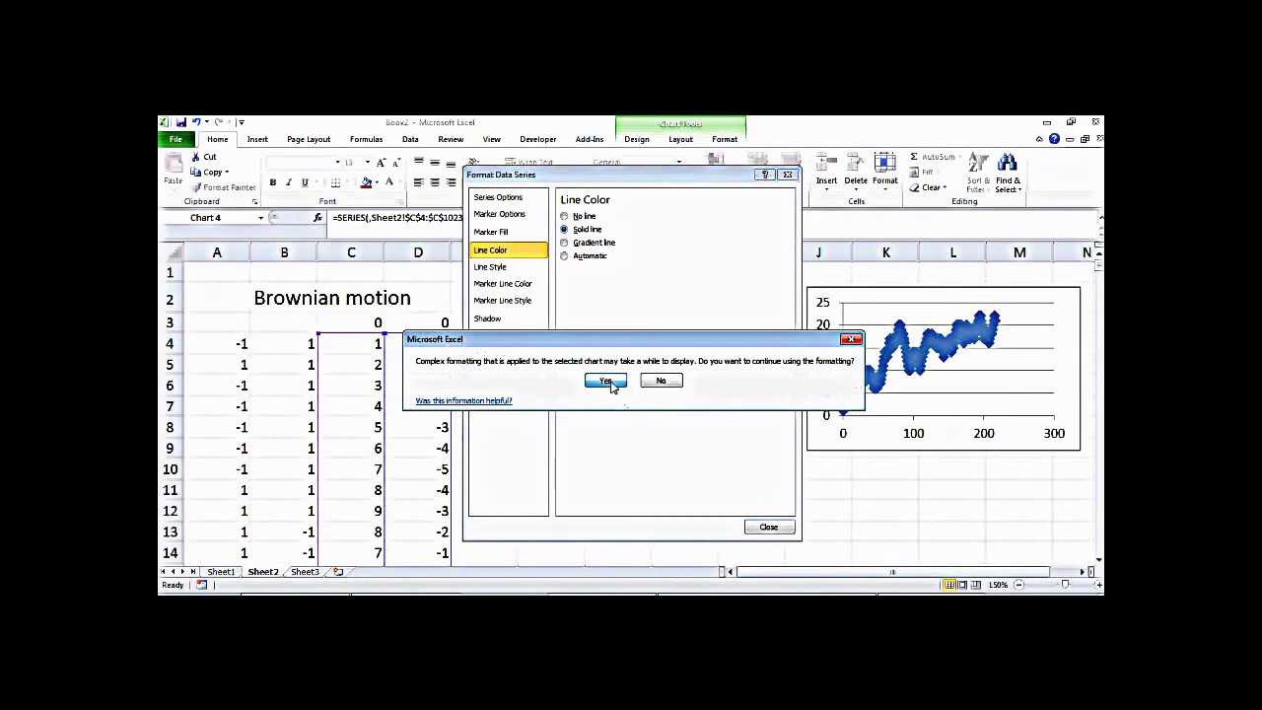
pyautogui.click(767, 527)
pyautogui.click(658, 541)
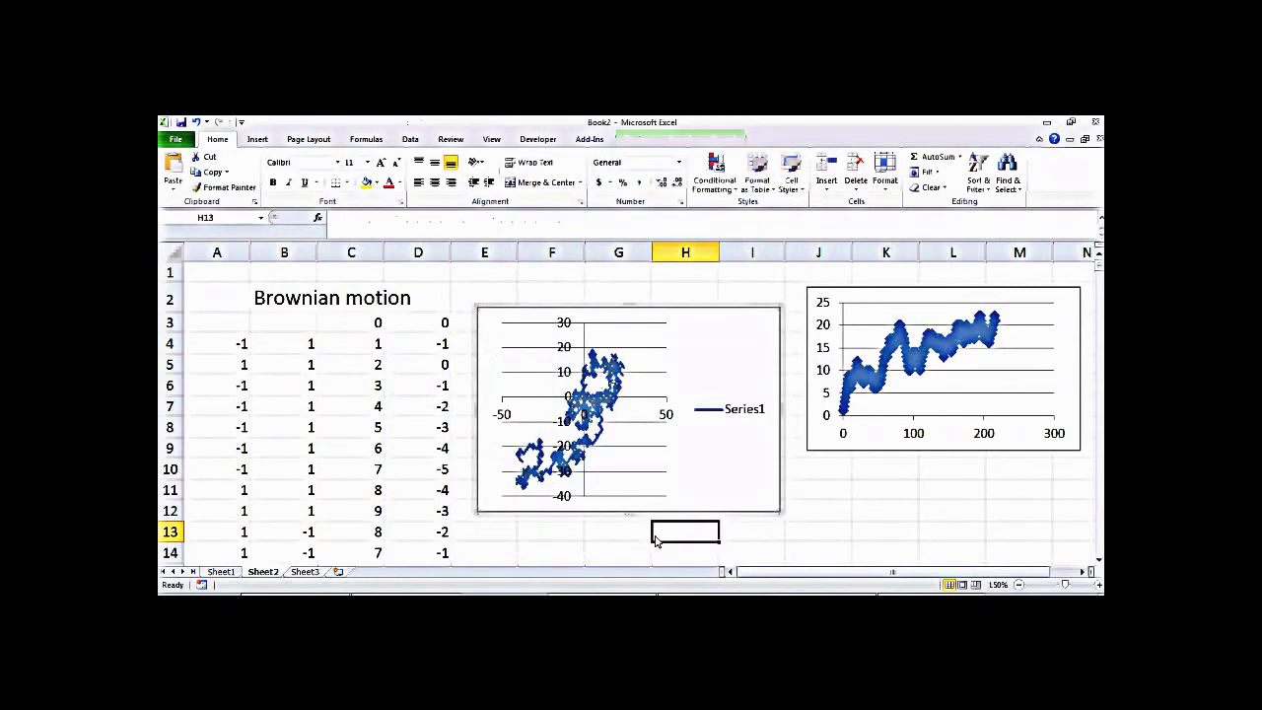
# Delete the walk chart's vertical axis, horizontal axis and horizontal gridlines
pyautogui.click(568, 354)
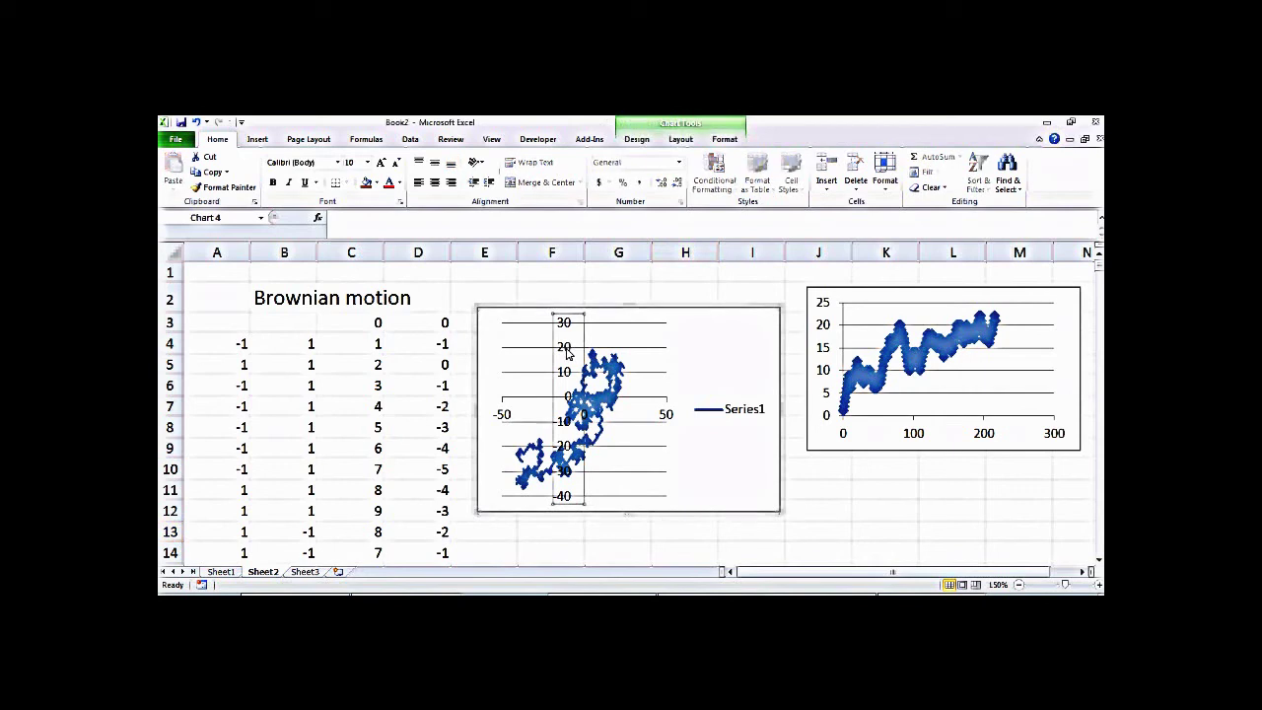
pyautogui.press('Delete')
pyautogui.click(668, 418)
pyautogui.press('Delete')
pyautogui.click(671, 398)
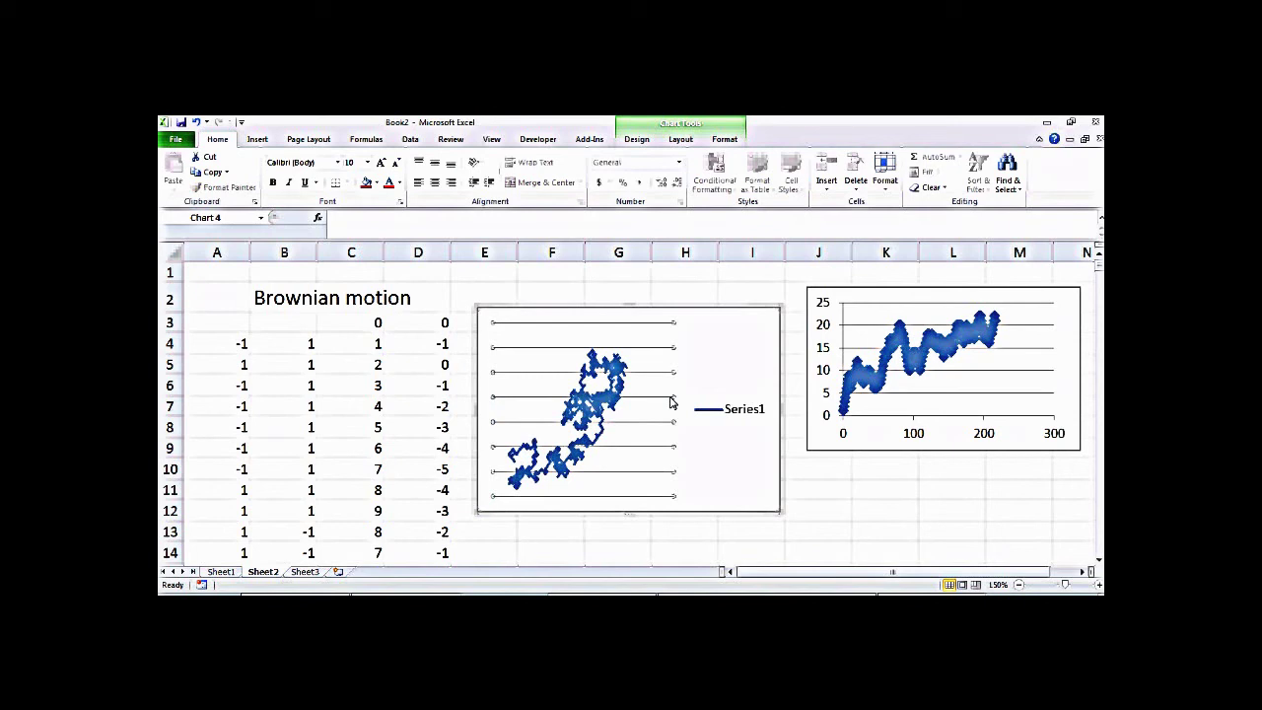
pyautogui.press('Delete')
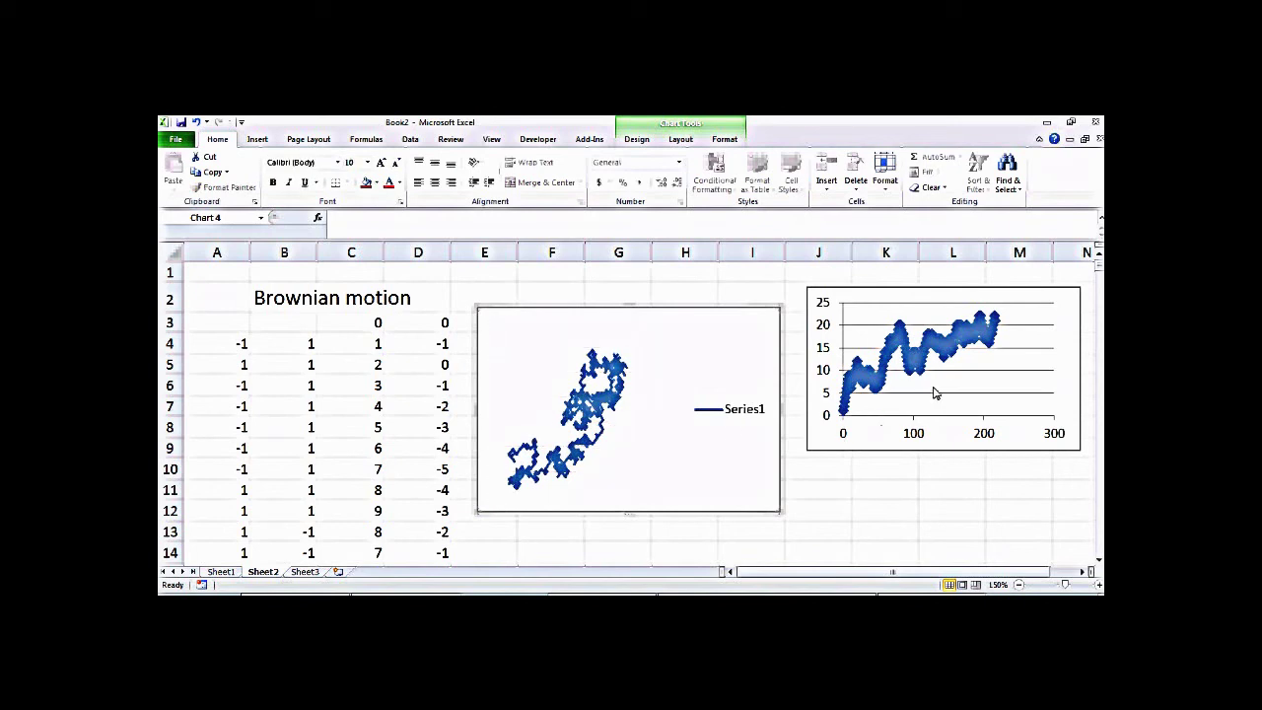
# Delete the second line chart and remove the Series1 legend from the walk chart
pyautogui.click(939, 397)
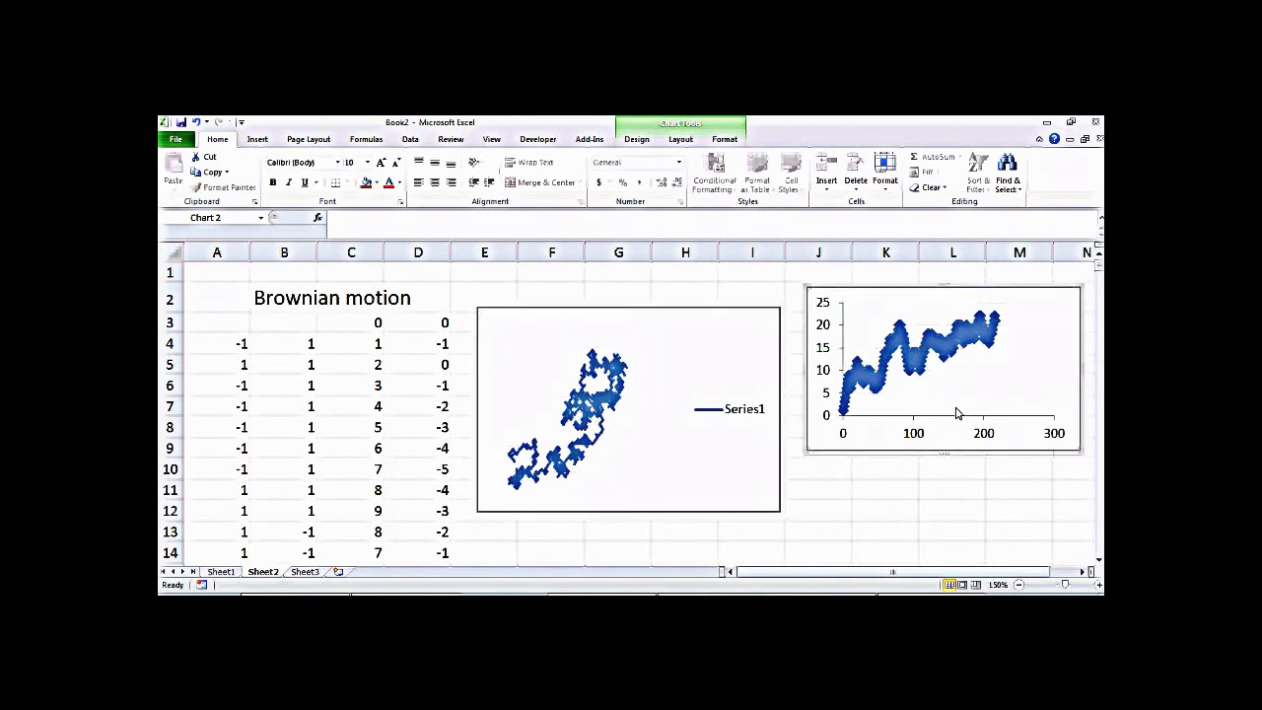
pyautogui.press('Delete')
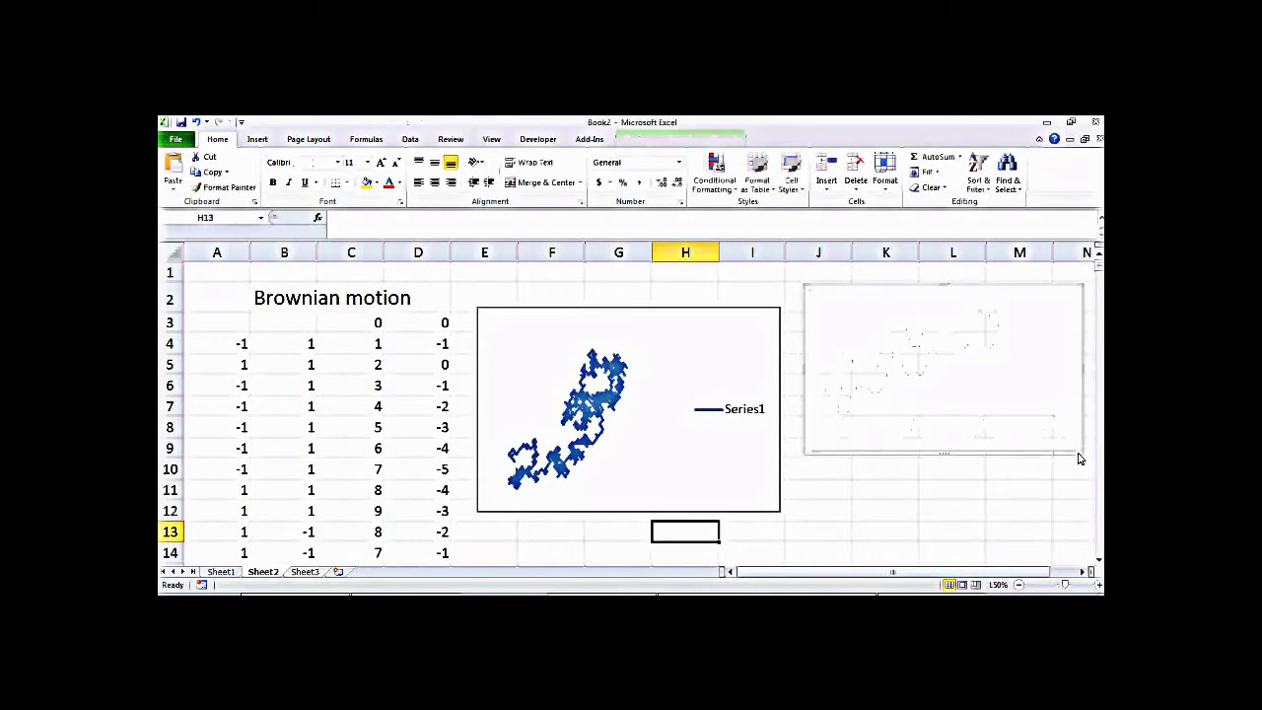
pyautogui.click(1028, 487)
pyautogui.click(751, 418)
pyautogui.press('Delete')
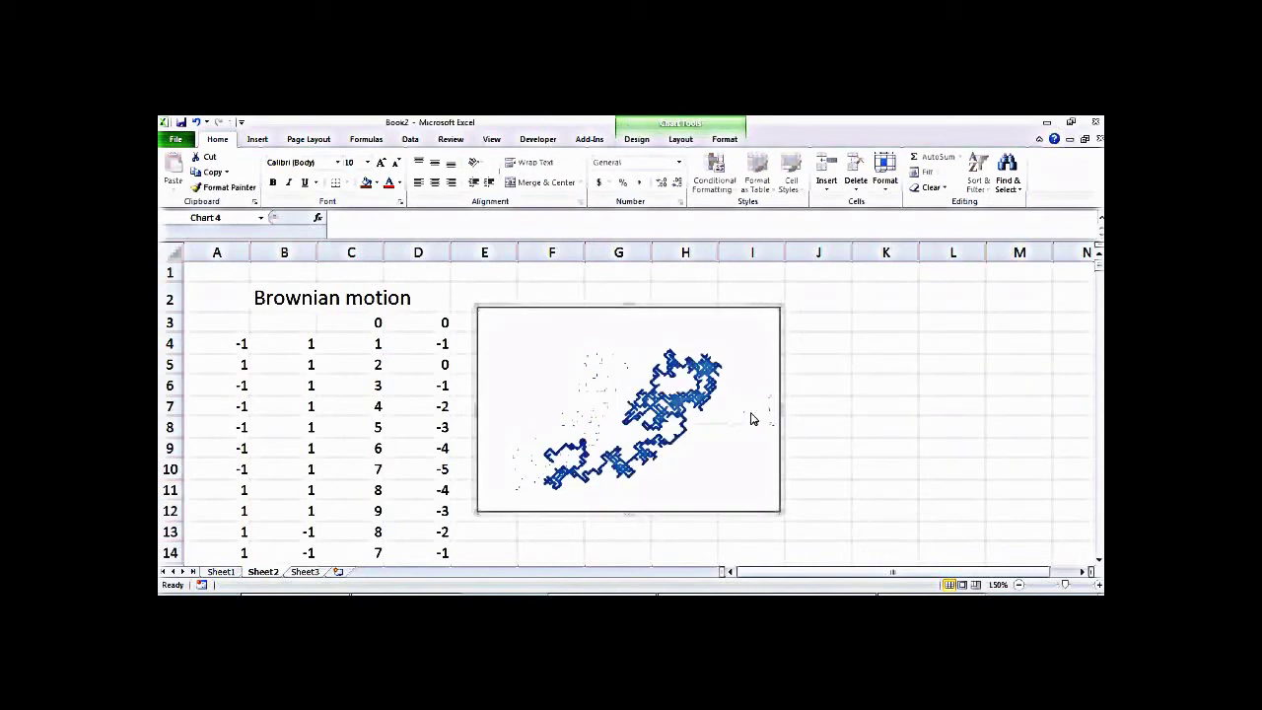
pyautogui.click(873, 493)
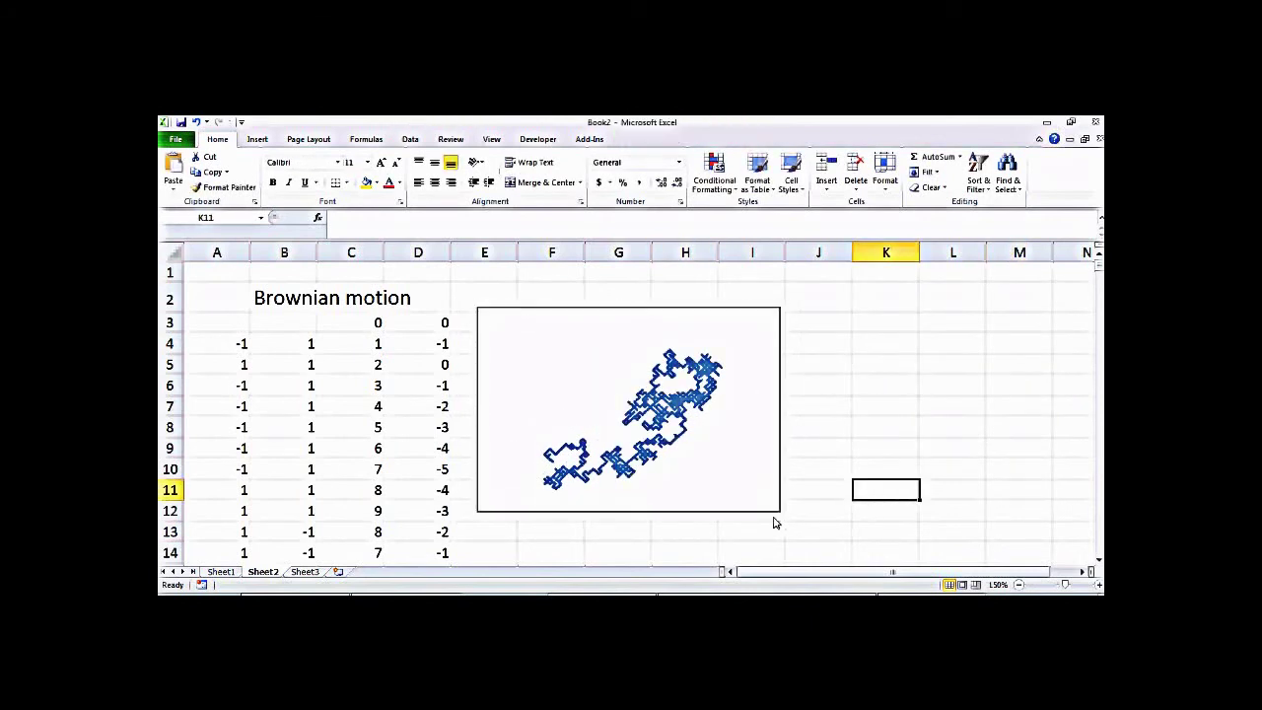
# Regenerate the random walk five times from C4 and move the chart right over columns H–L
pyautogui.doubleClick(377, 346)
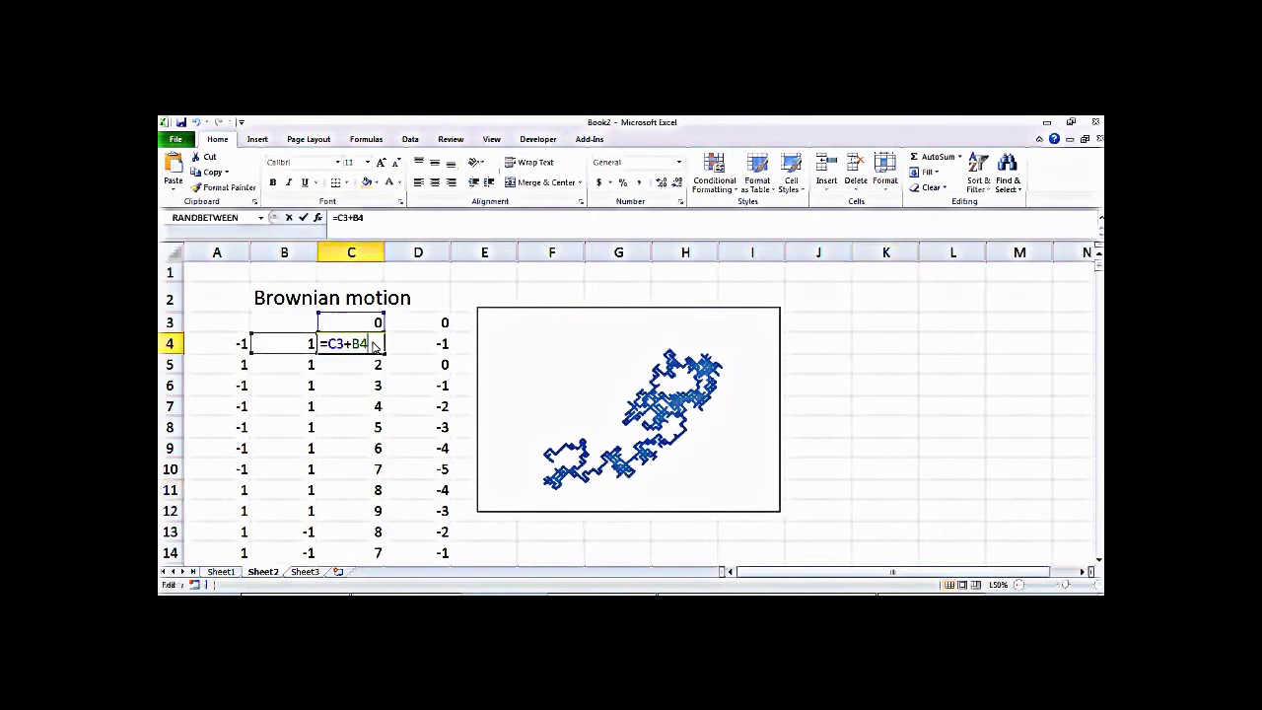
pyautogui.press('Return')
pyautogui.doubleClick(375, 345)
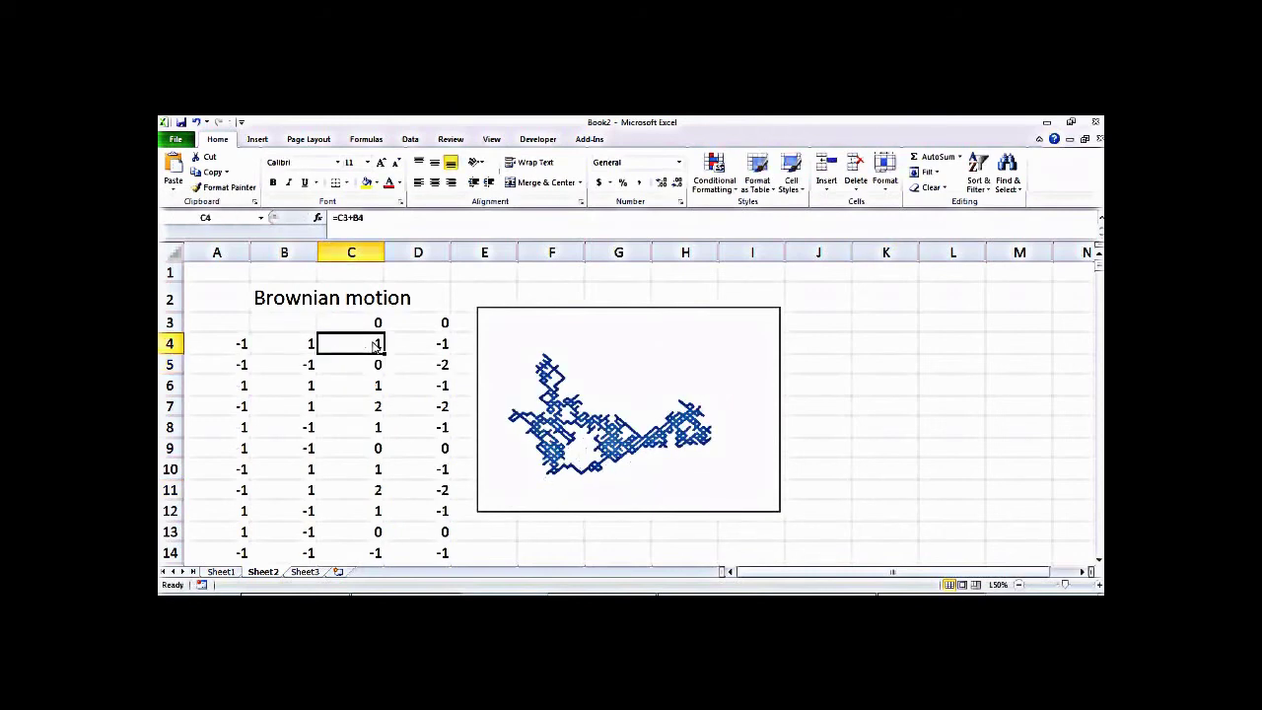
pyautogui.press('Return')
pyautogui.doubleClick(375, 345)
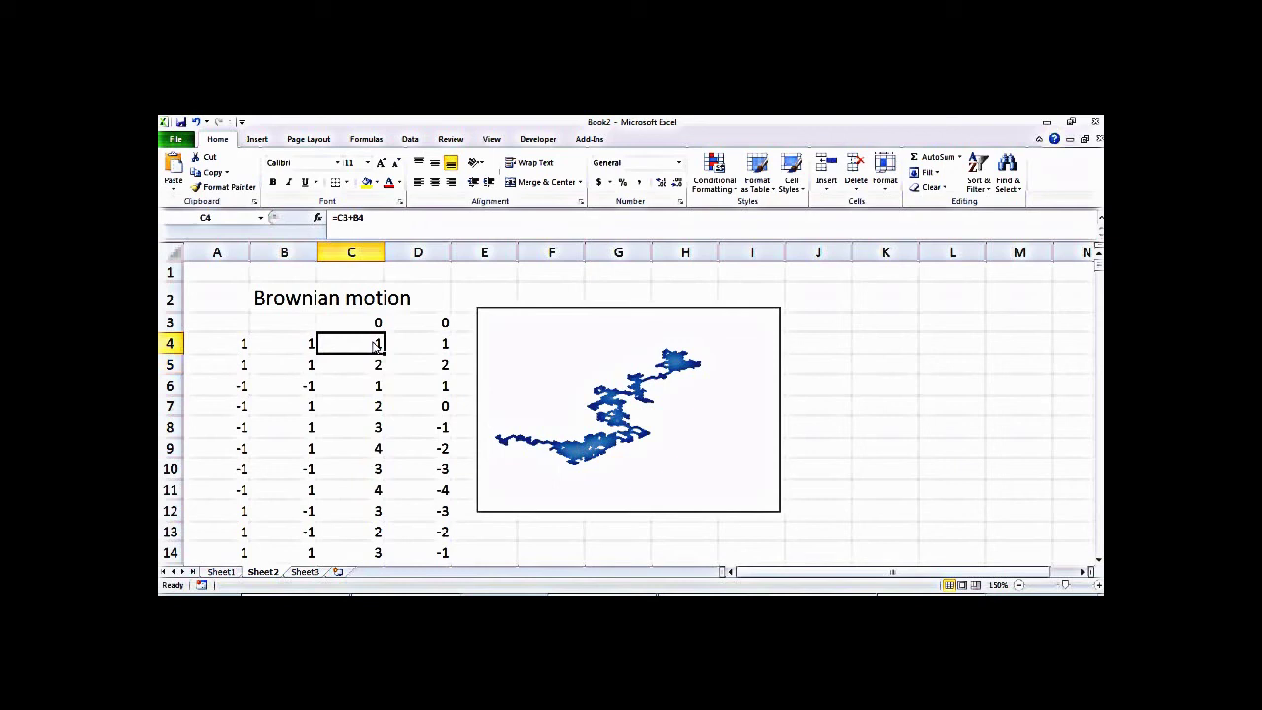
pyautogui.press('Return')
pyautogui.doubleClick(375, 346)
pyautogui.press('Return')
pyautogui.doubleClick(374, 345)
pyautogui.press('Return')
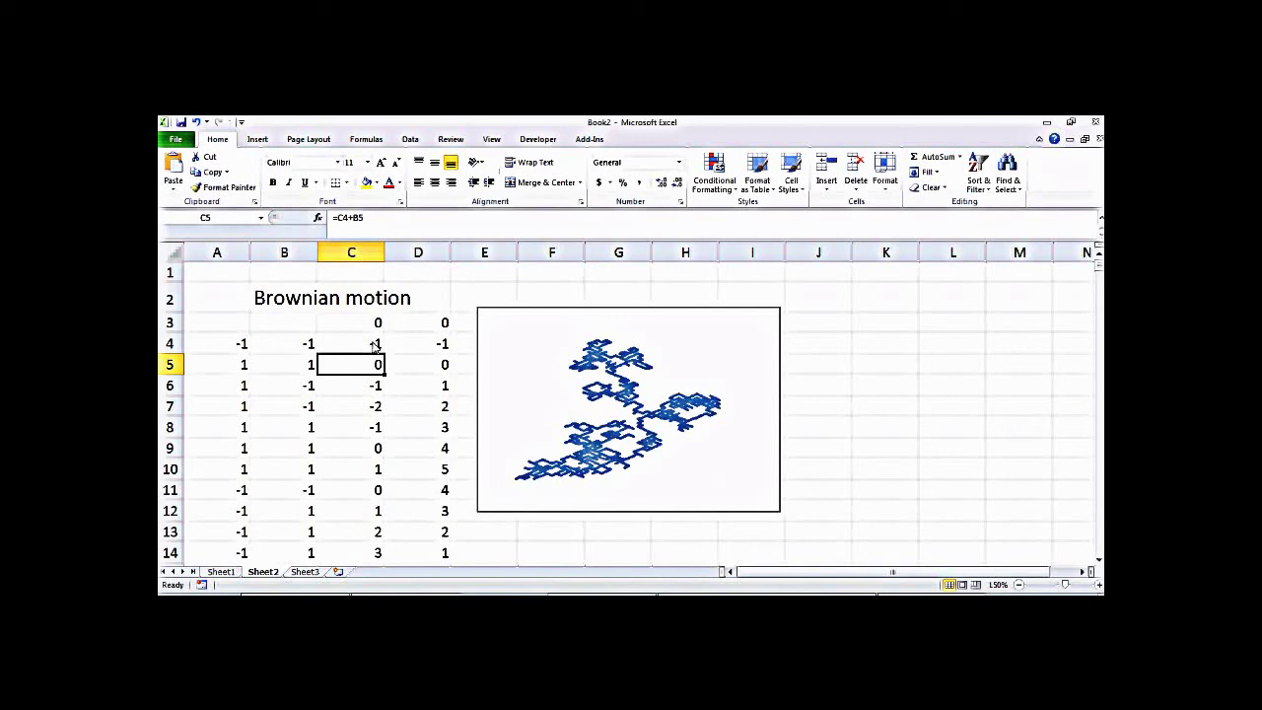
pyautogui.moveTo(563, 312); pyautogui.dragTo(778, 318)
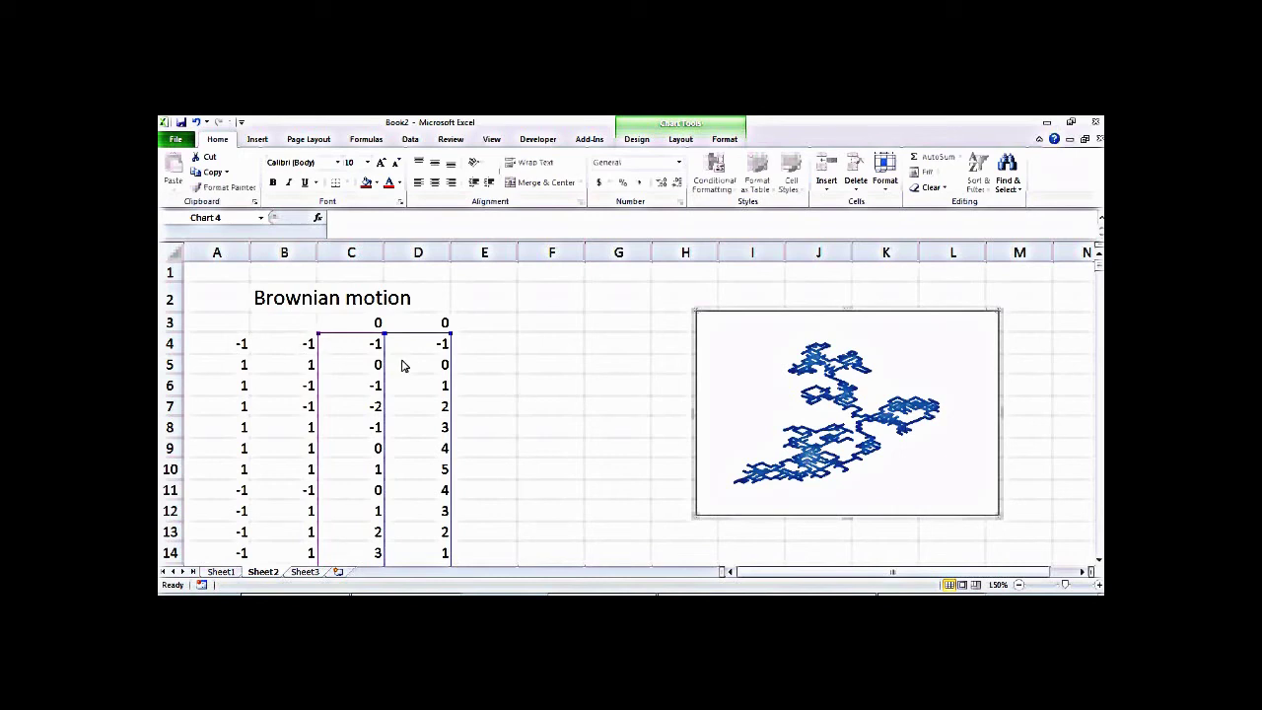
# Remove INT from the B4 and A4 step formulas and fill both columns down
pyautogui.click(296, 344)
pyautogui.doubleClick(306, 345)
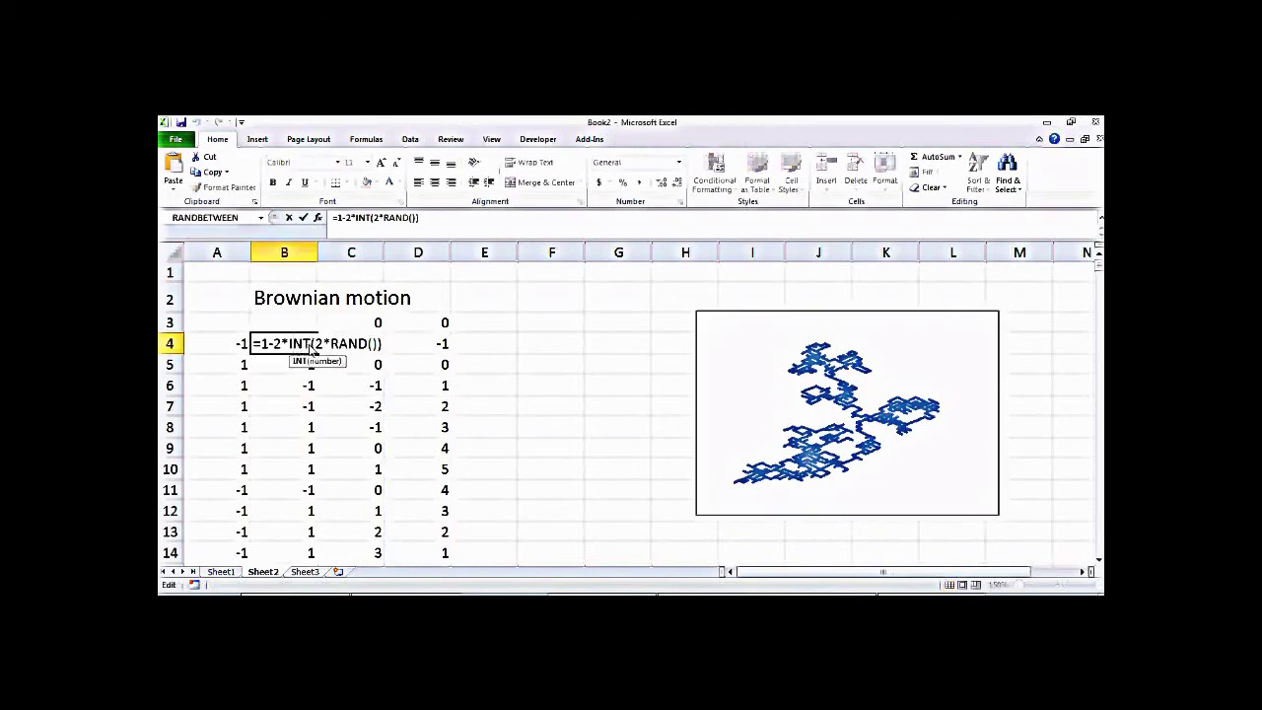
pyautogui.press('BackSpace')
pyautogui.press('BackSpace')
pyautogui.press('BackSpace')
pyautogui.press('Return')
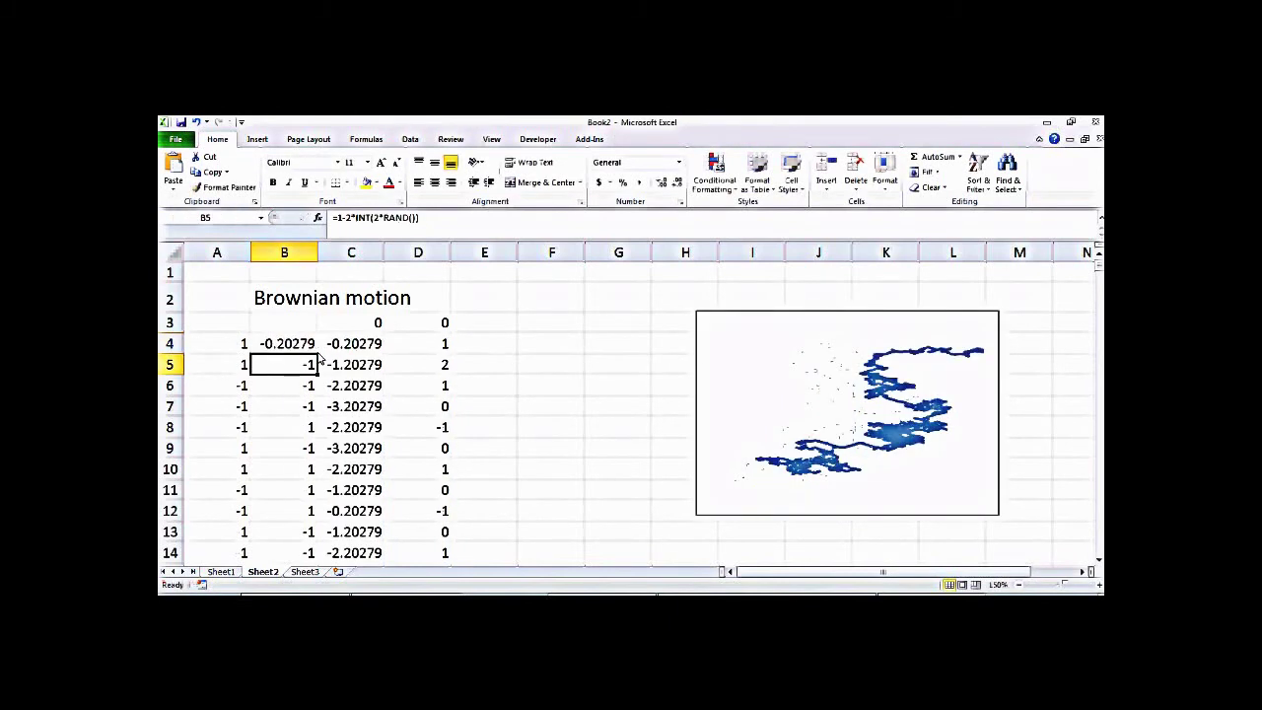
pyautogui.click(241, 345)
pyautogui.doubleClick(243, 345)
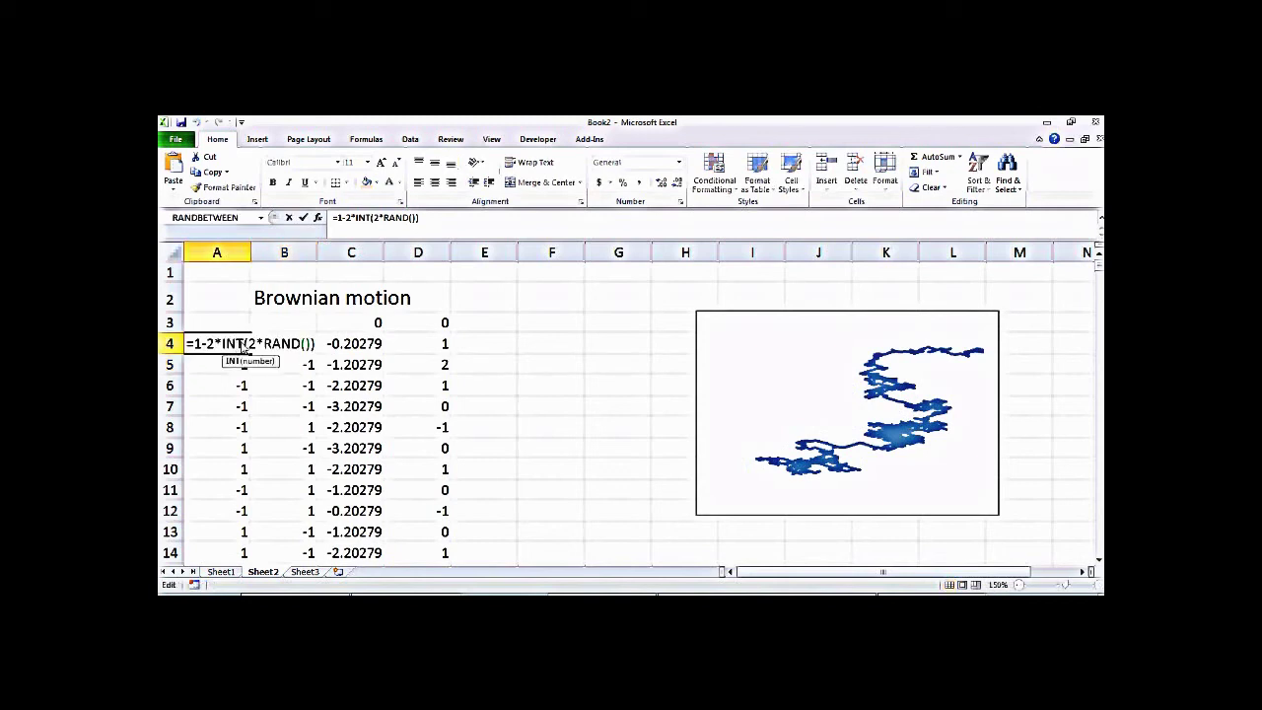
pyautogui.press('BackSpace')
pyautogui.press('BackSpace')
pyautogui.press('BackSpace')
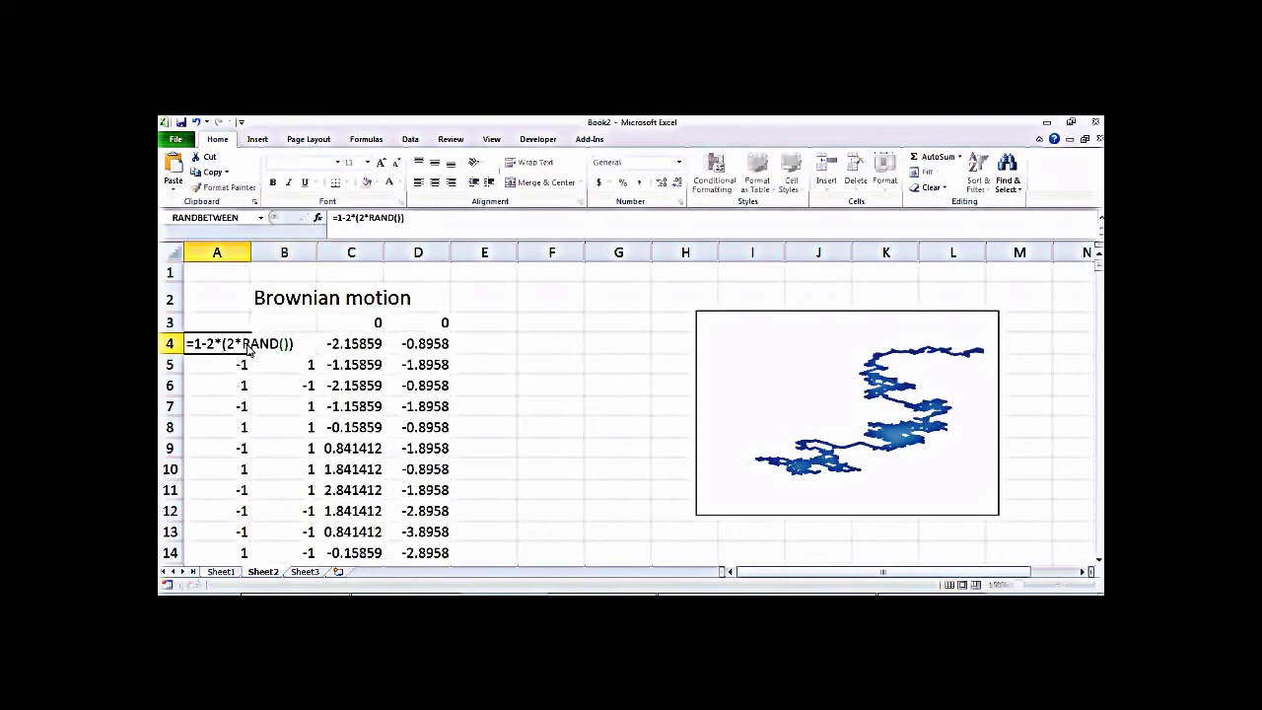
pyautogui.press('Return')
pyautogui.moveTo(247, 347); pyautogui.dragTo(307, 353)
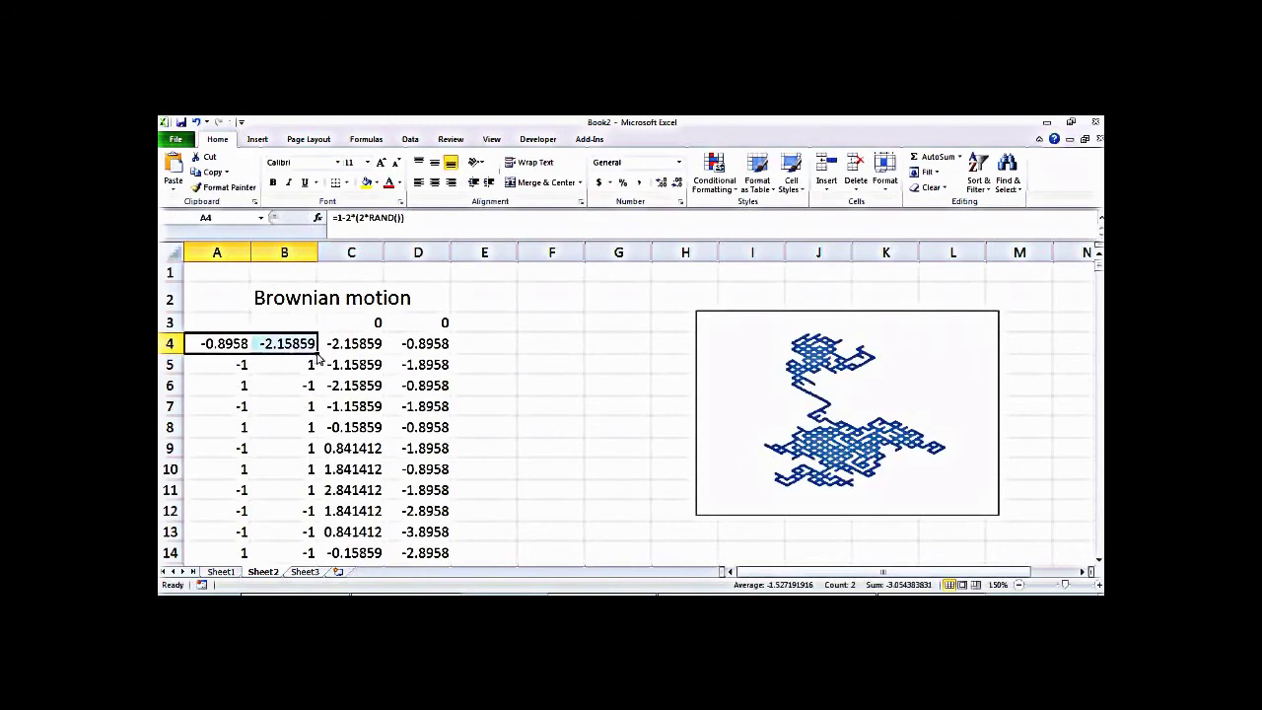
pyautogui.doubleClick(318, 354)
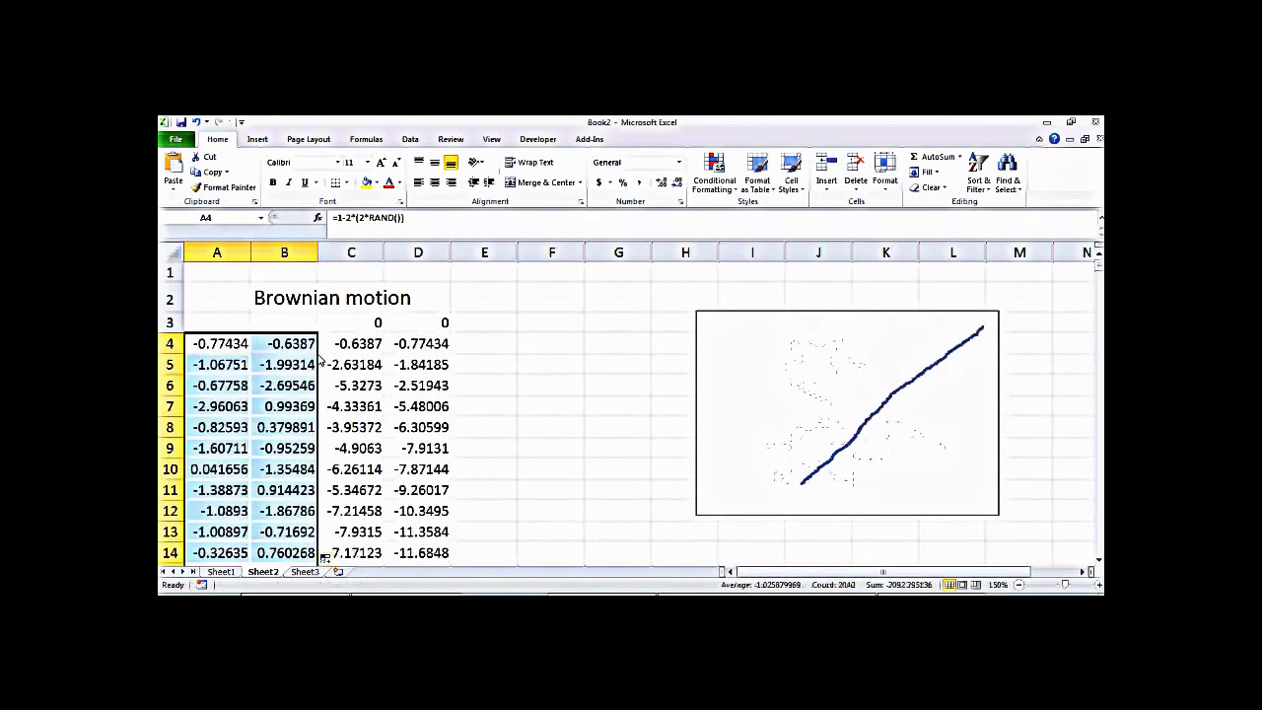
pyautogui.click(529, 405)
# Change B4 to =1-(2*RAND()), copy it into A4, and fill both step columns down
pyautogui.doubleClick(285, 344)
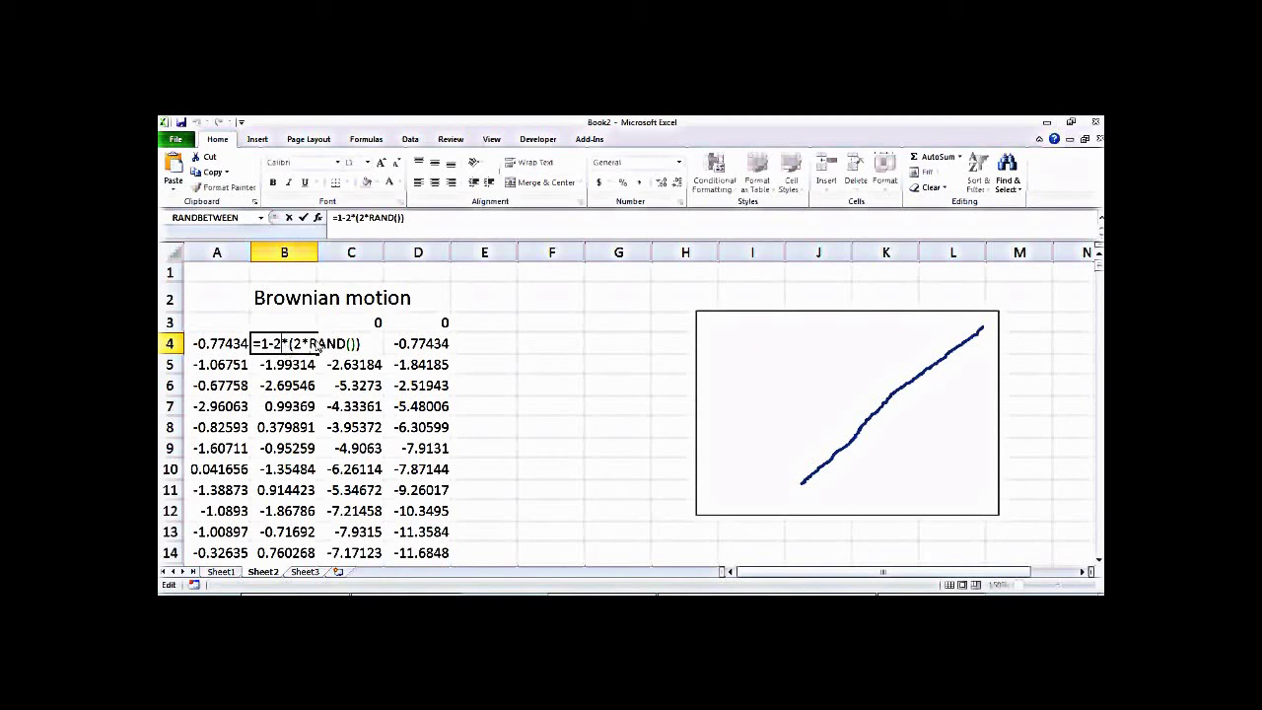
pyautogui.press('Return')
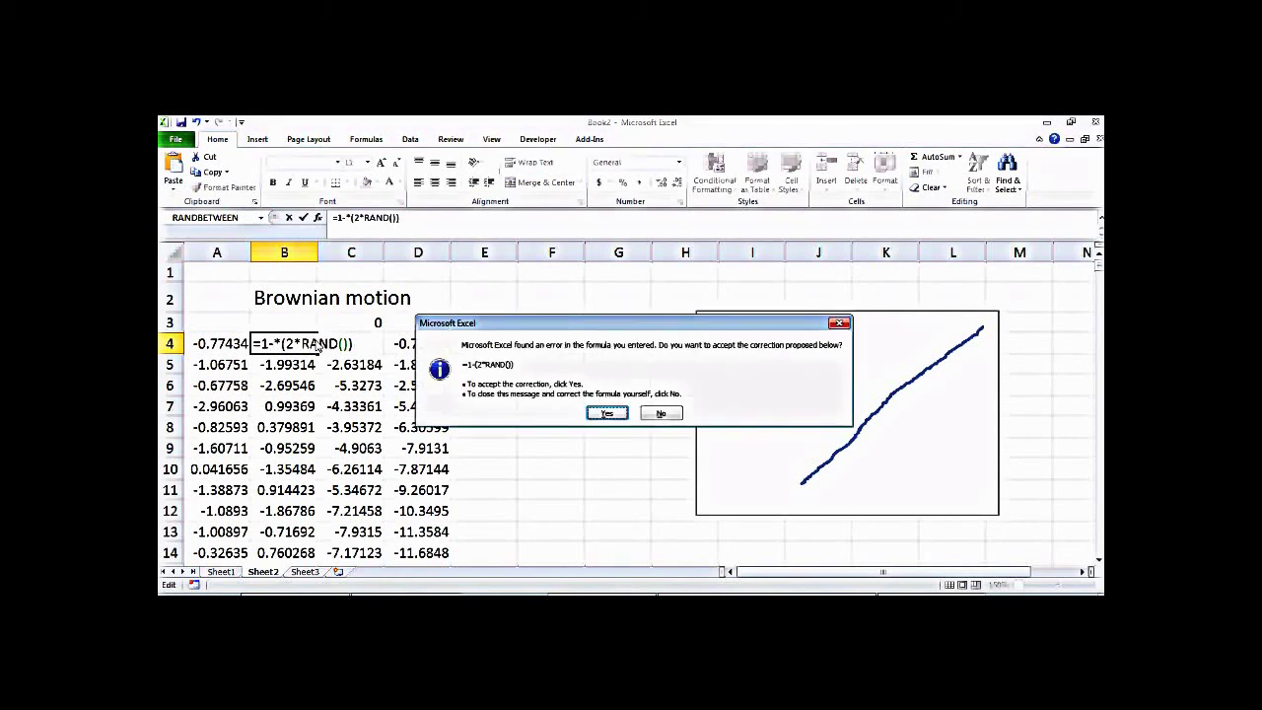
pyautogui.press('Return')
pyautogui.doubleClick(281, 345)
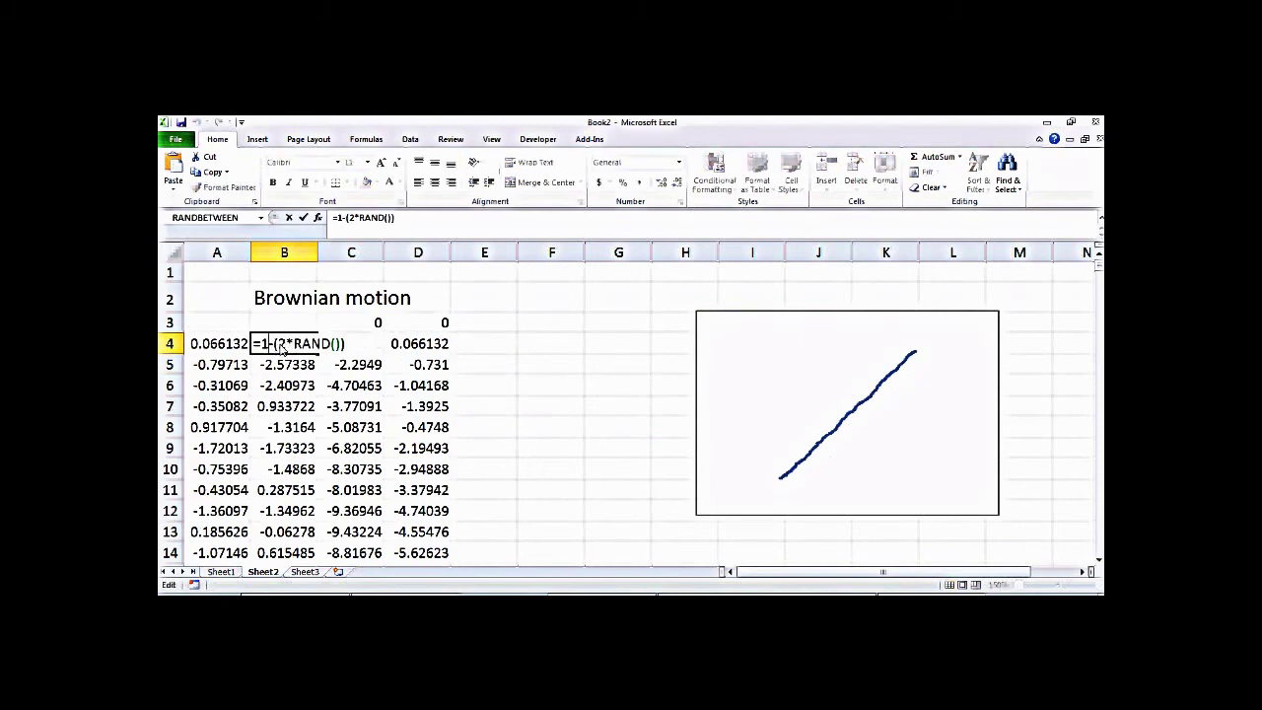
pyautogui.press('Return')
pyautogui.click(282, 348)
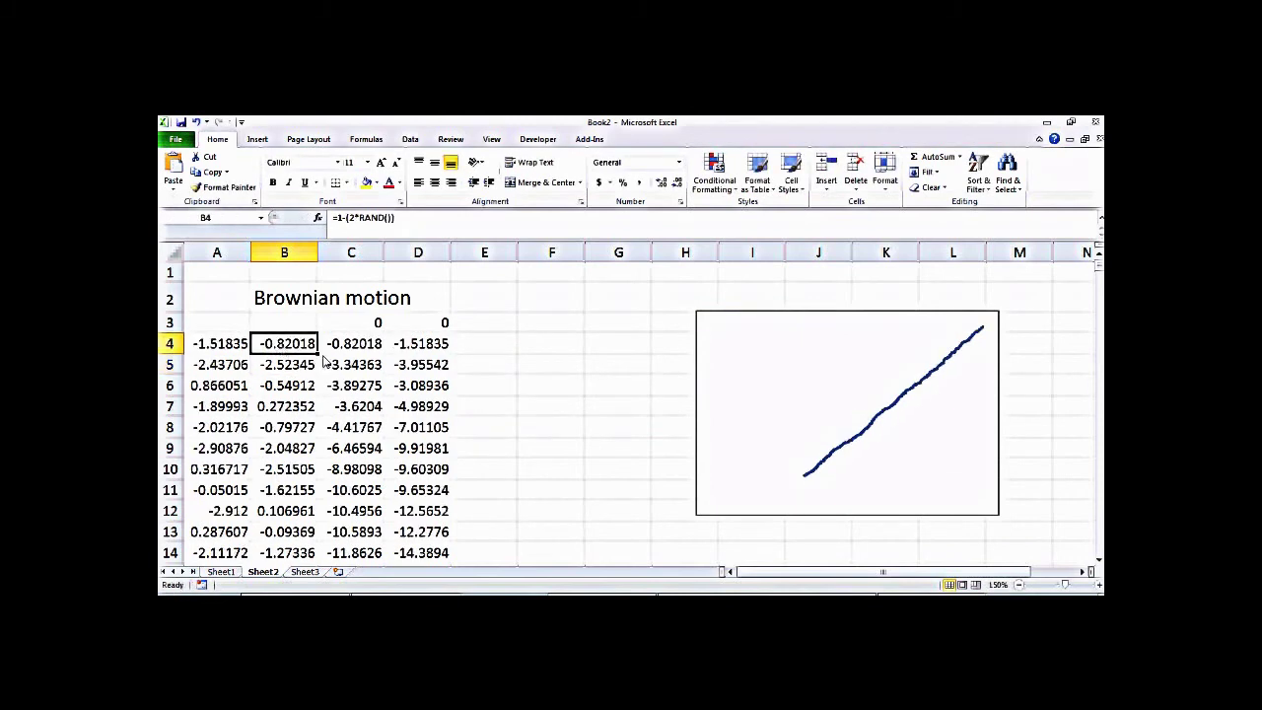
pyautogui.moveTo(317, 354); pyautogui.dragTo(236, 347)
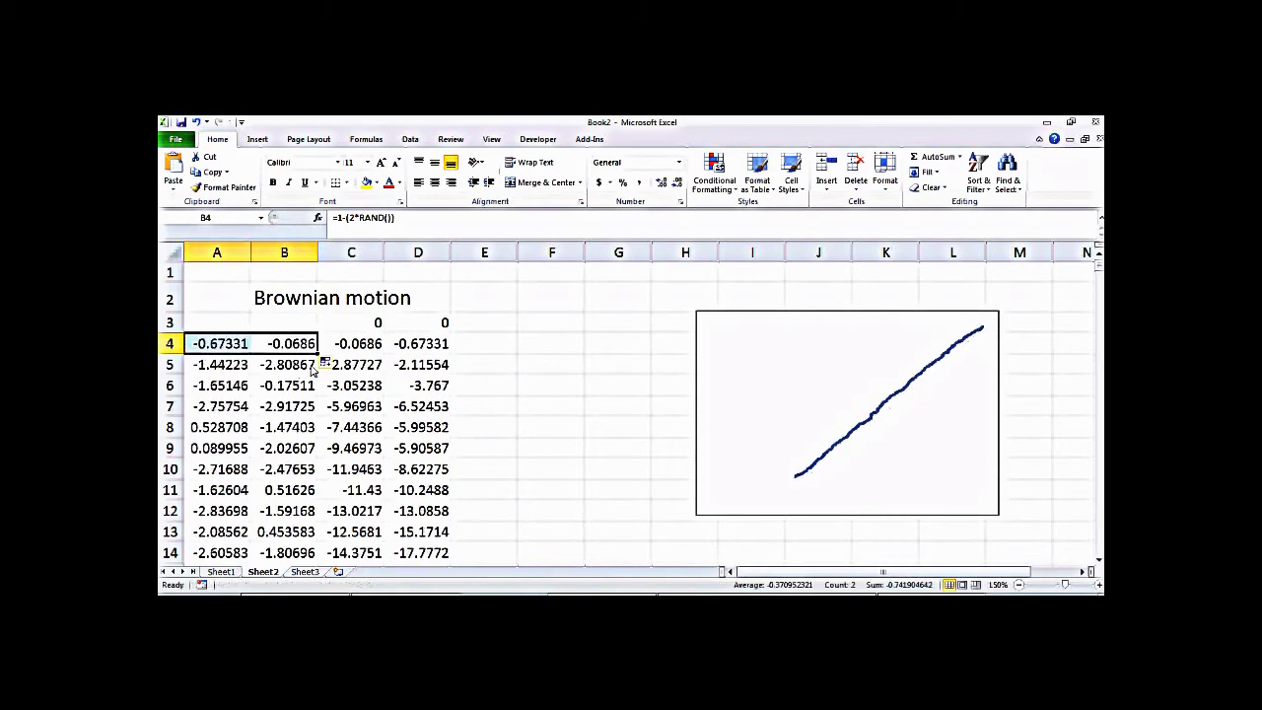
pyautogui.doubleClick(322, 361)
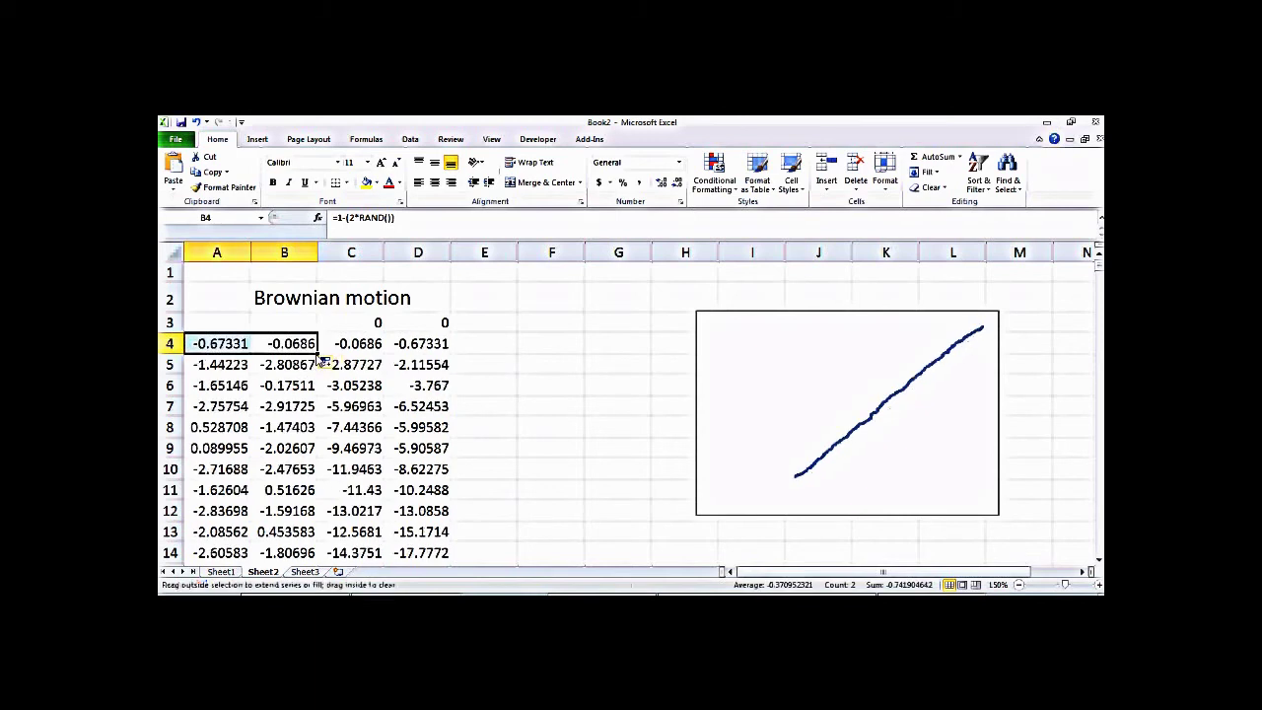
pyautogui.click(541, 384)
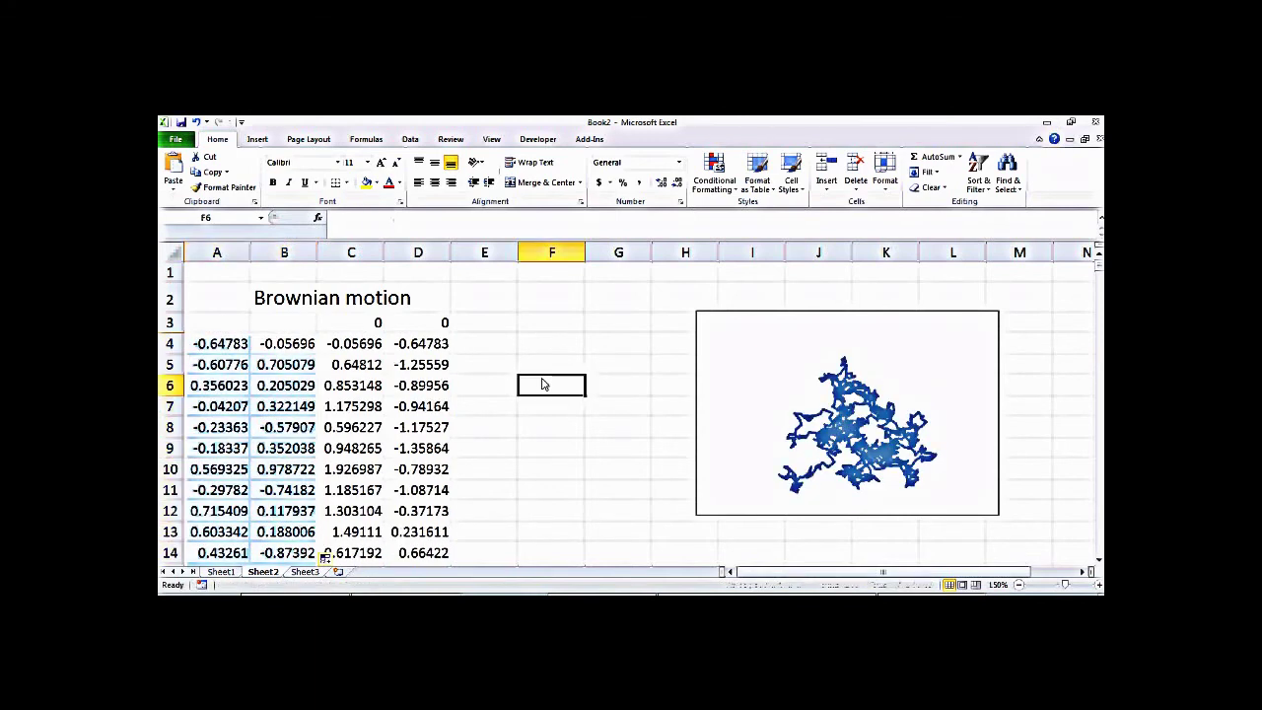
# Re-enter B4 eleven times so the chart redraws a series of new continuous random walks
pyautogui.doubleClick(284, 343)
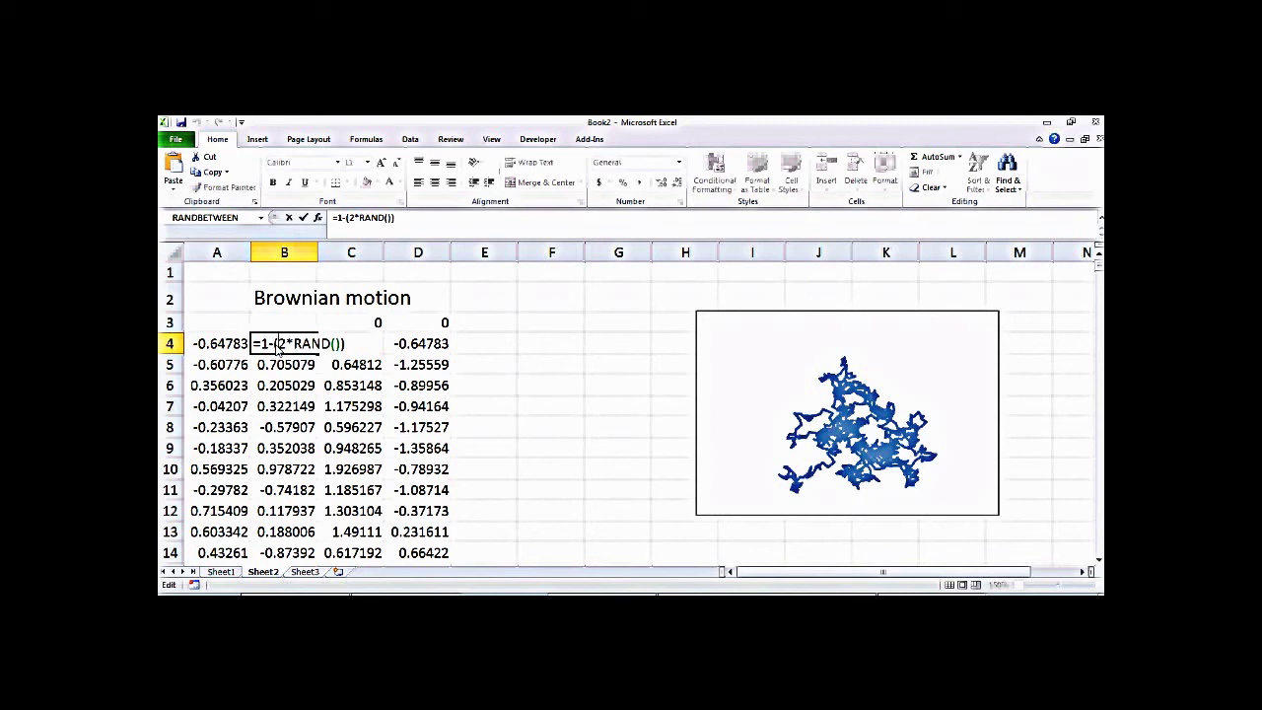
pyautogui.press('Return')
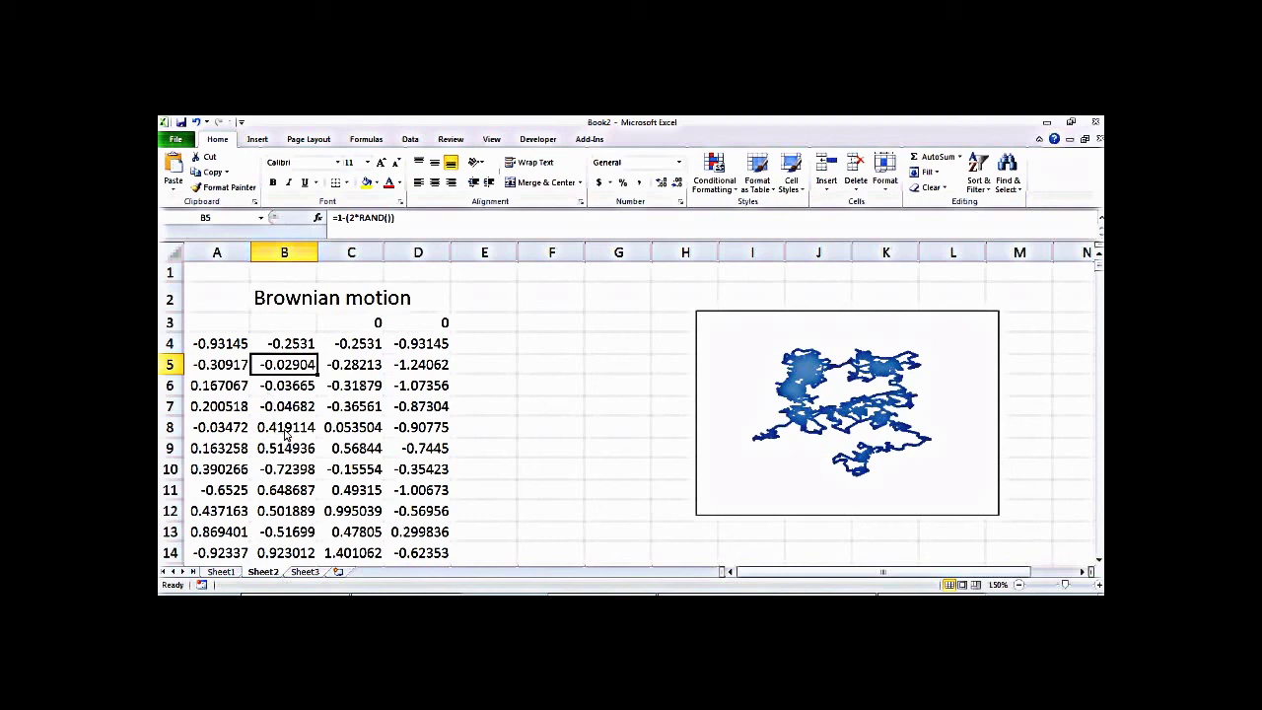
pyautogui.click(282, 408)
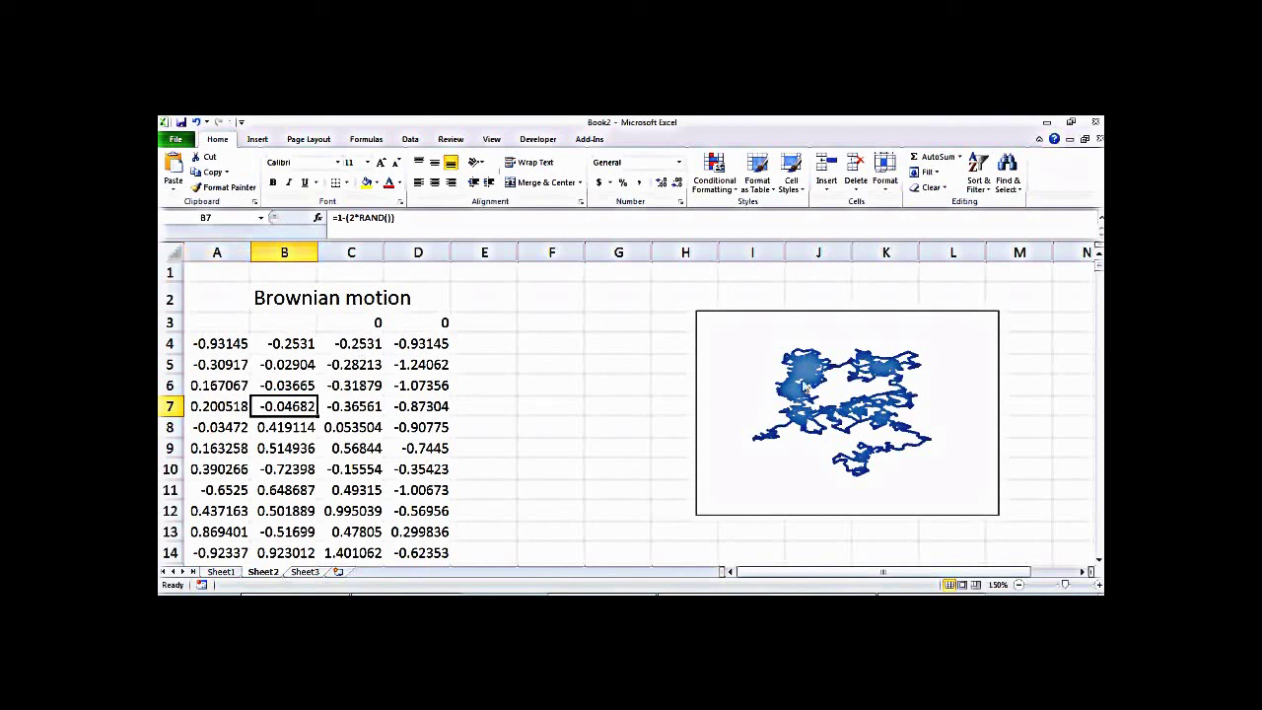
pyautogui.click(284, 343)
pyautogui.doubleClick(284, 343)
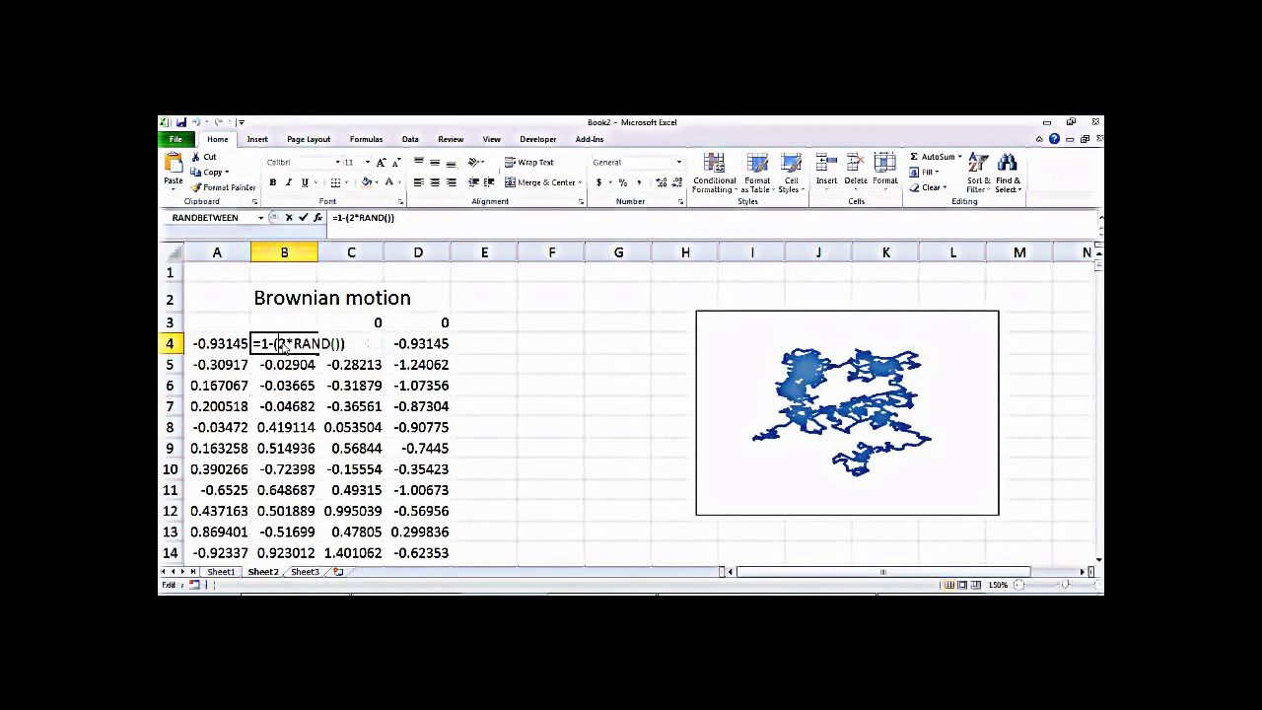
pyautogui.press('Return')
pyautogui.doubleClick(281, 344)
pyautogui.press('Return')
pyautogui.doubleClick(281, 344)
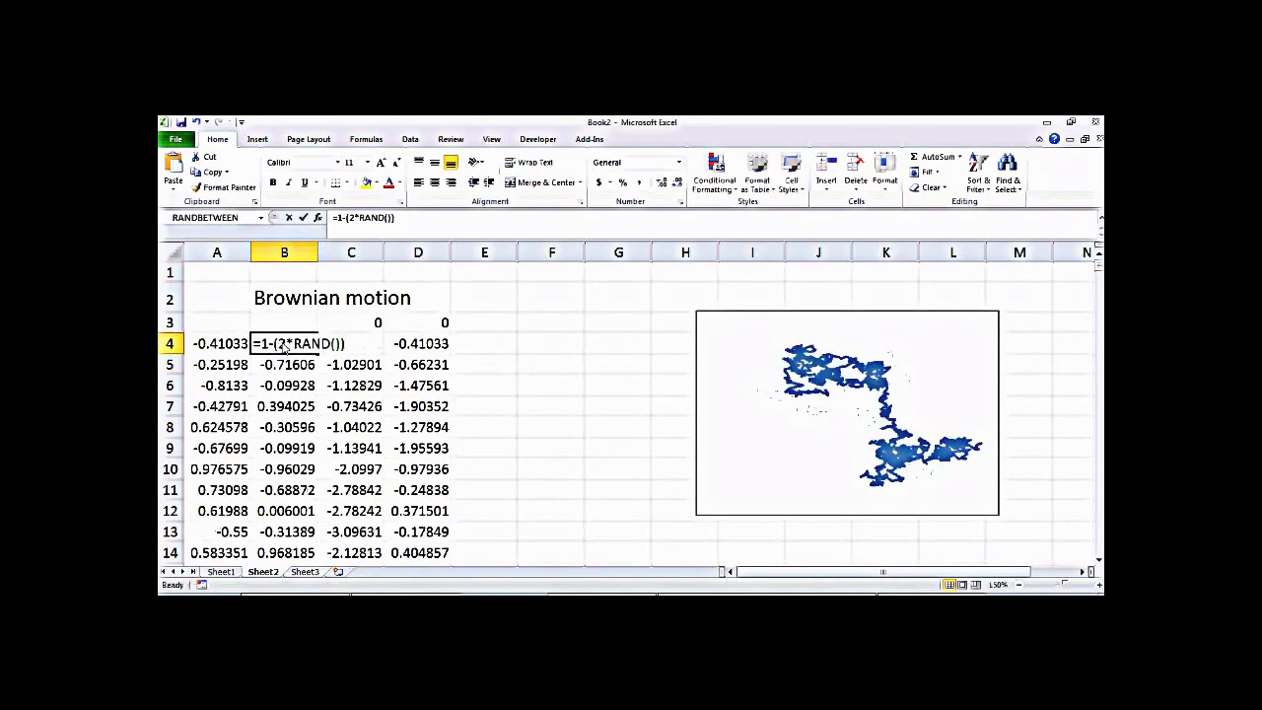
pyautogui.press('Return')
pyautogui.doubleClick(281, 344)
pyautogui.press('Return')
pyautogui.doubleClick(281, 344)
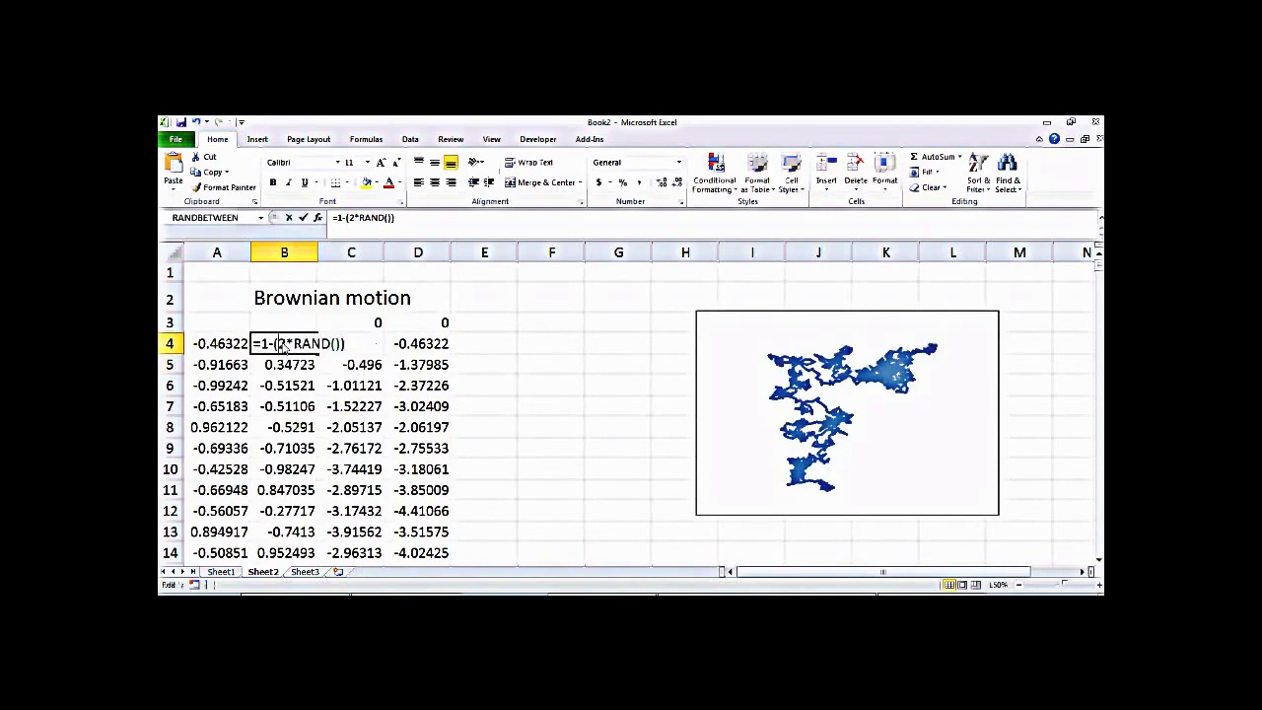
pyautogui.press('Return')
pyautogui.doubleClick(281, 344)
pyautogui.press('Return')
pyautogui.click(281, 344)
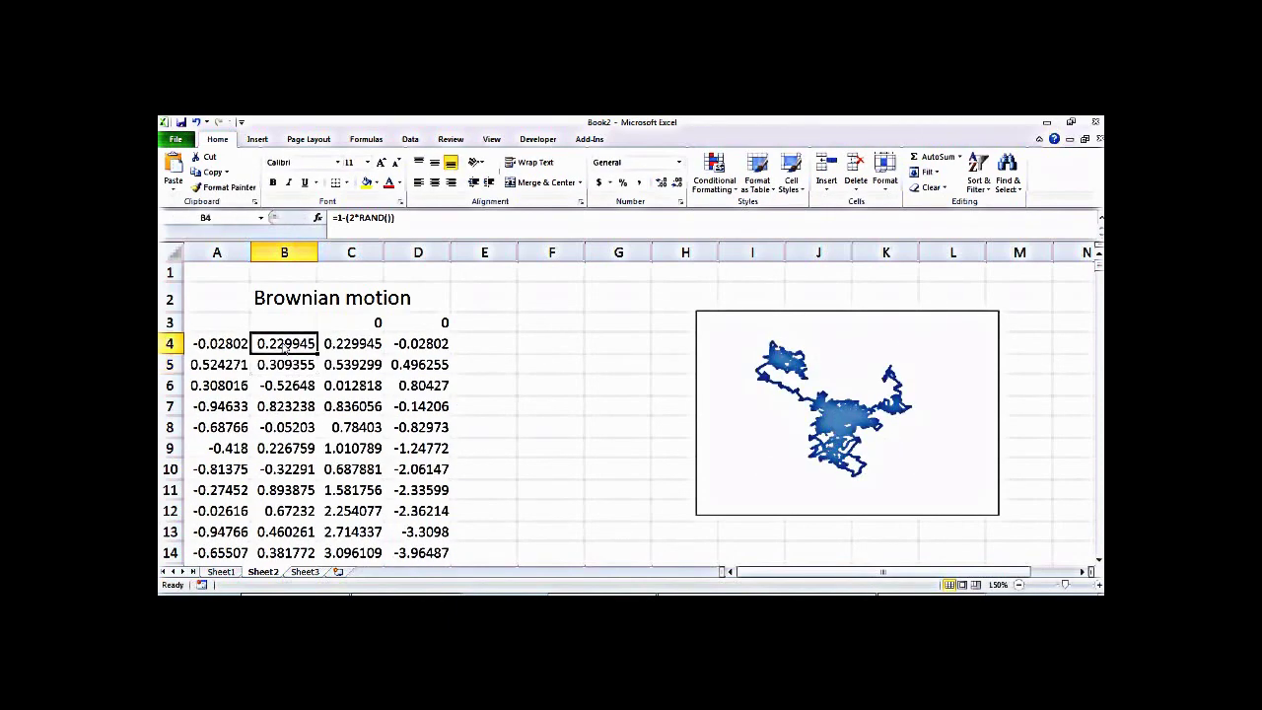
pyautogui.doubleClick(281, 344)
pyautogui.press('Return')
pyautogui.click(284, 345)
pyautogui.doubleClick(284, 344)
pyautogui.press('Return')
pyautogui.click(283, 344)
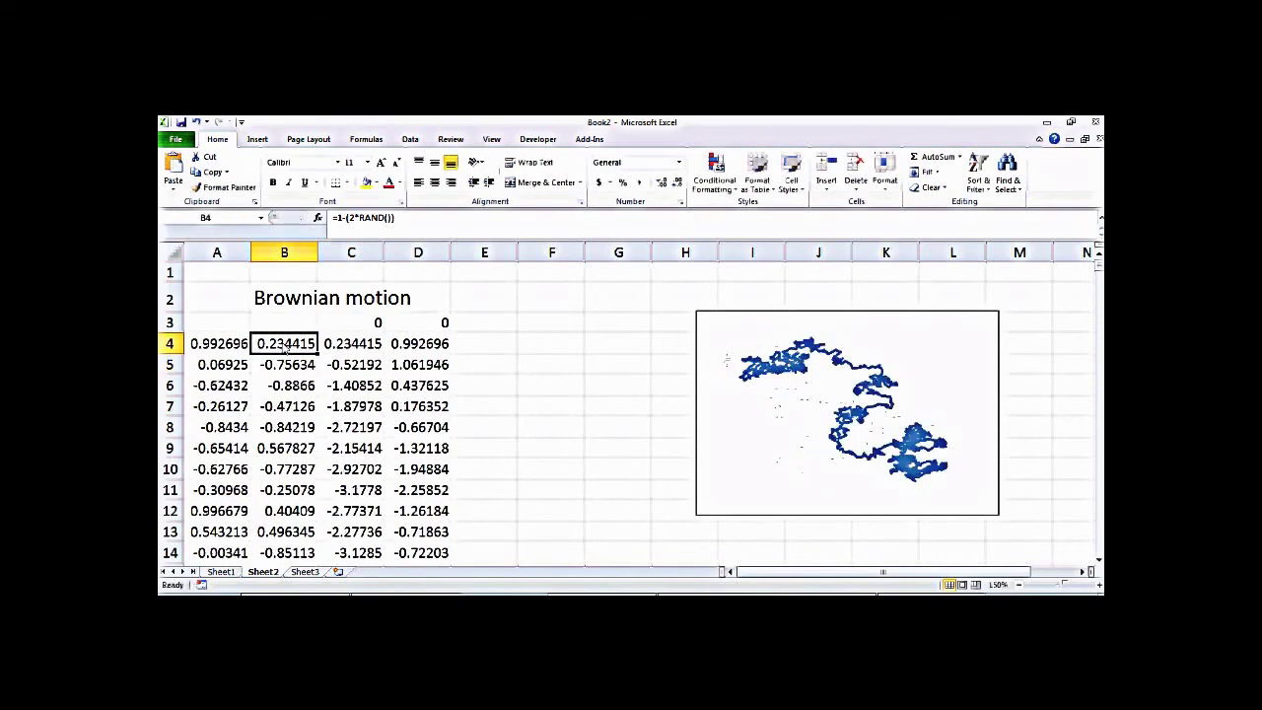
pyautogui.doubleClick(284, 344)
pyautogui.press('Return')
pyautogui.click(284, 344)
pyautogui.doubleClick(284, 344)
pyautogui.press('Return')
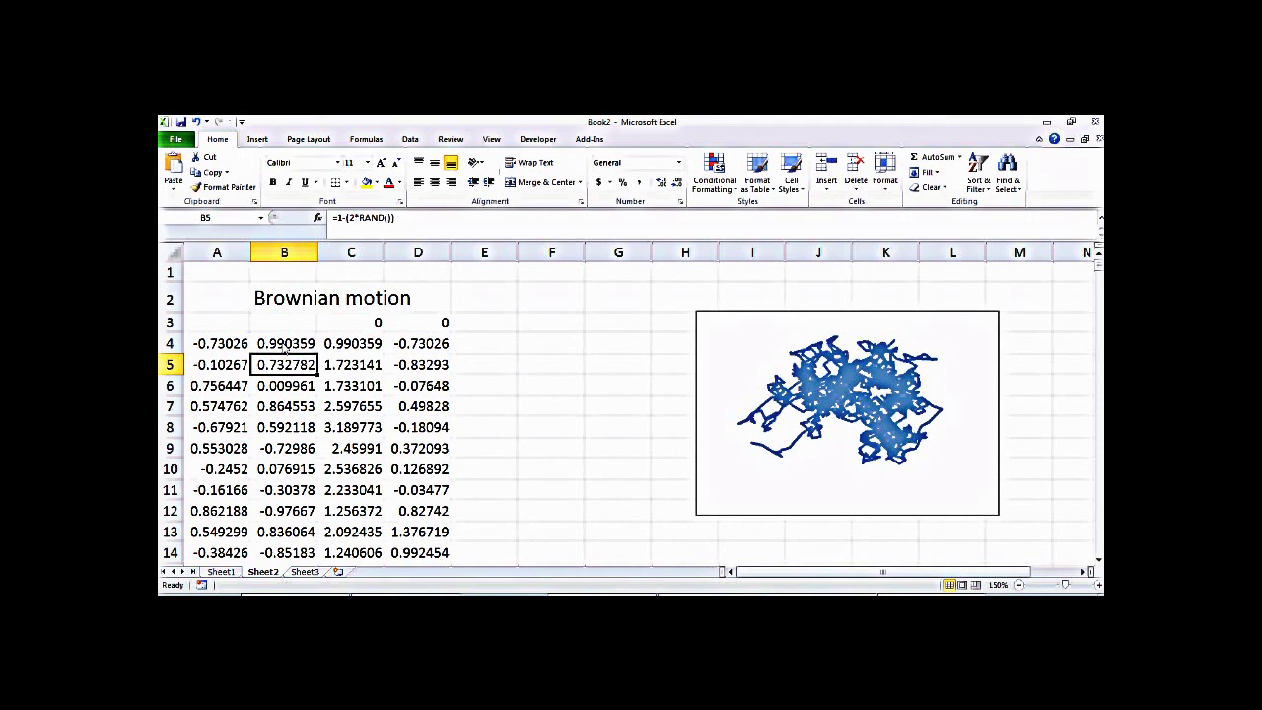
# Re-enter B4 once more to draw a fresh Brownian path, wider and lower than before
pyautogui.doubleClick(285, 344)
pyautogui.press('Return')
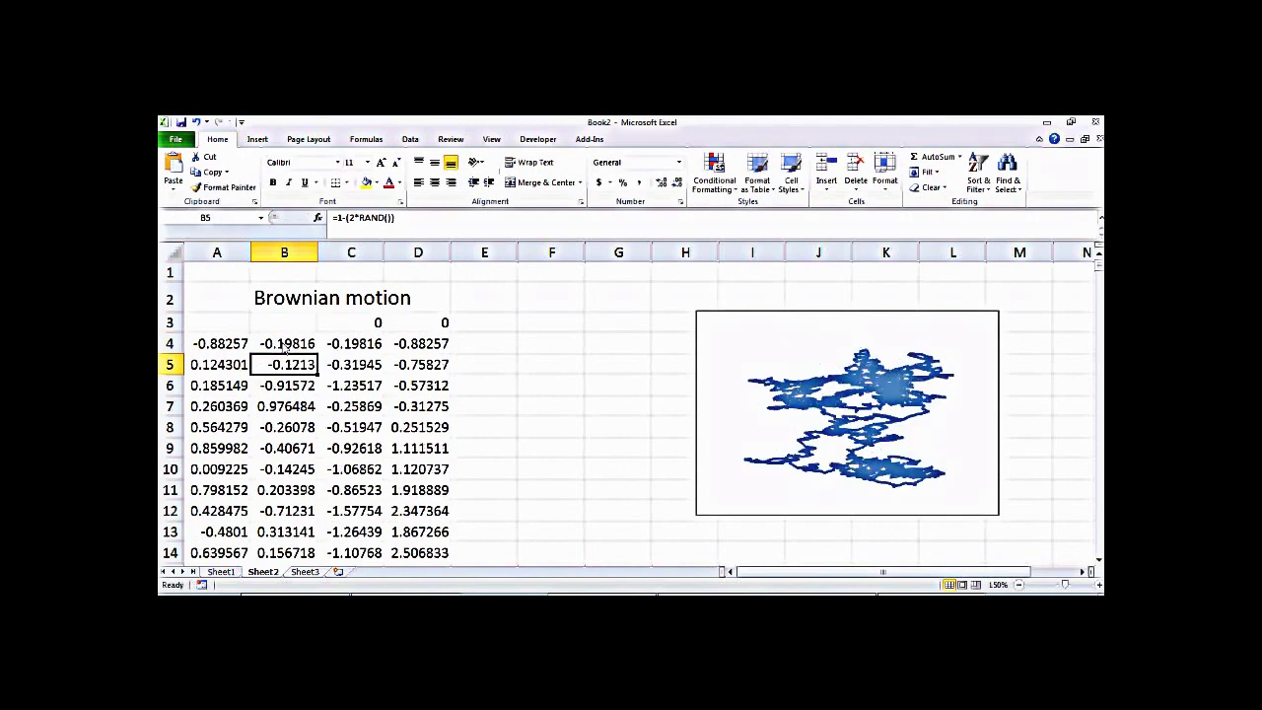